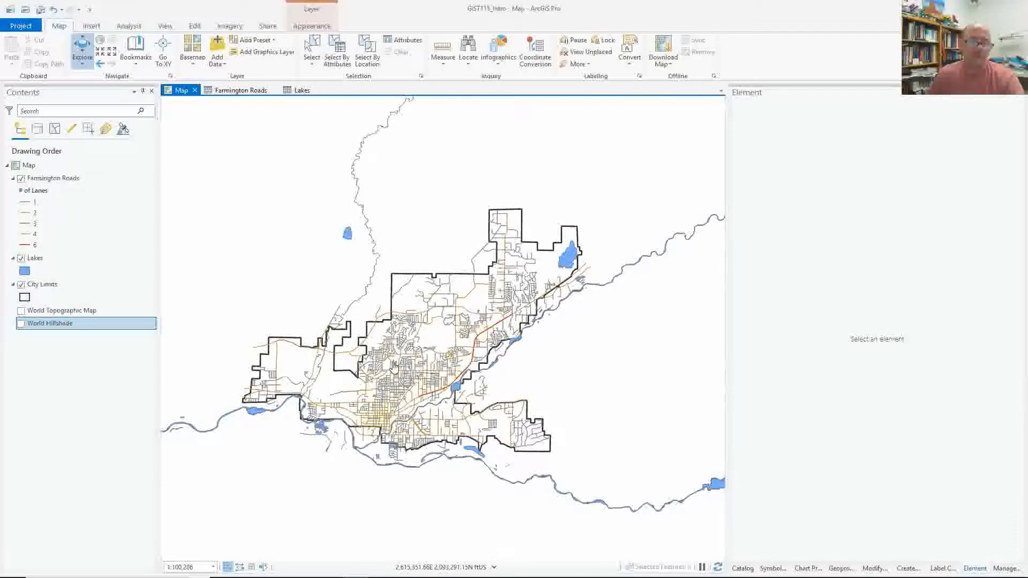
# - Open the symbology of the Farmington Roads layer and view the colour choices for the 1-lane class
pyautogui.click(67, 182)
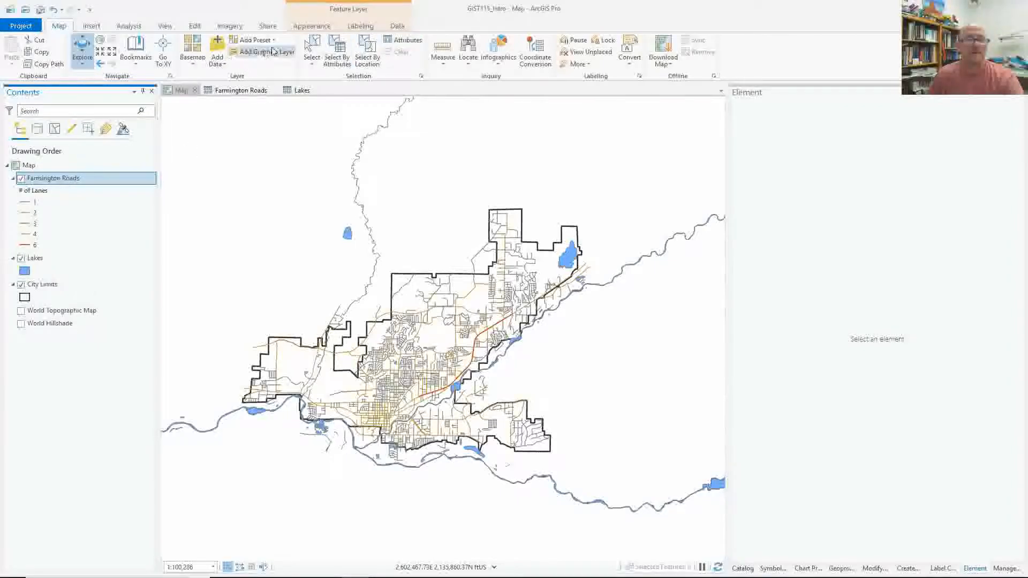
pyautogui.click(311, 26)
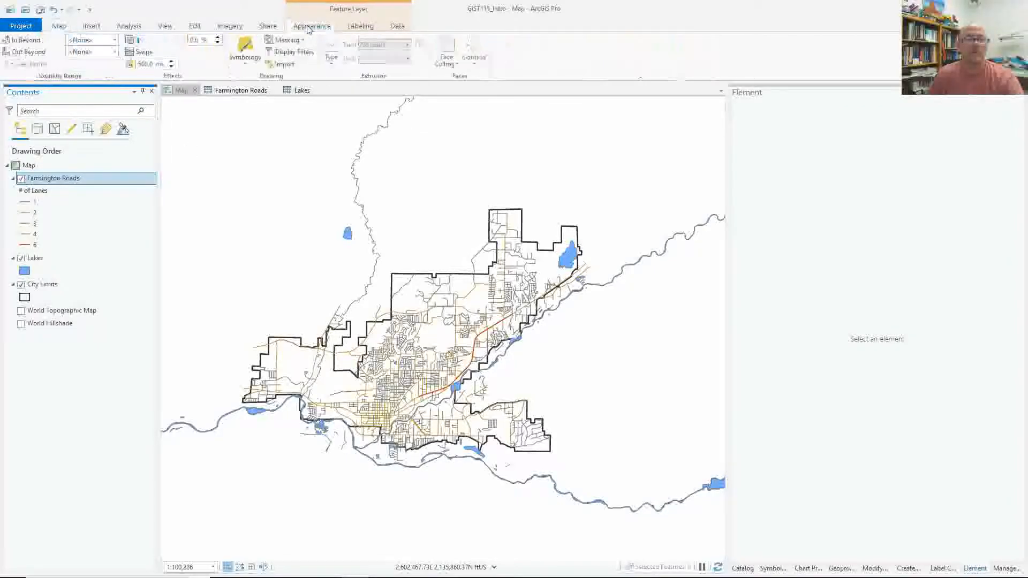
pyautogui.click(245, 45)
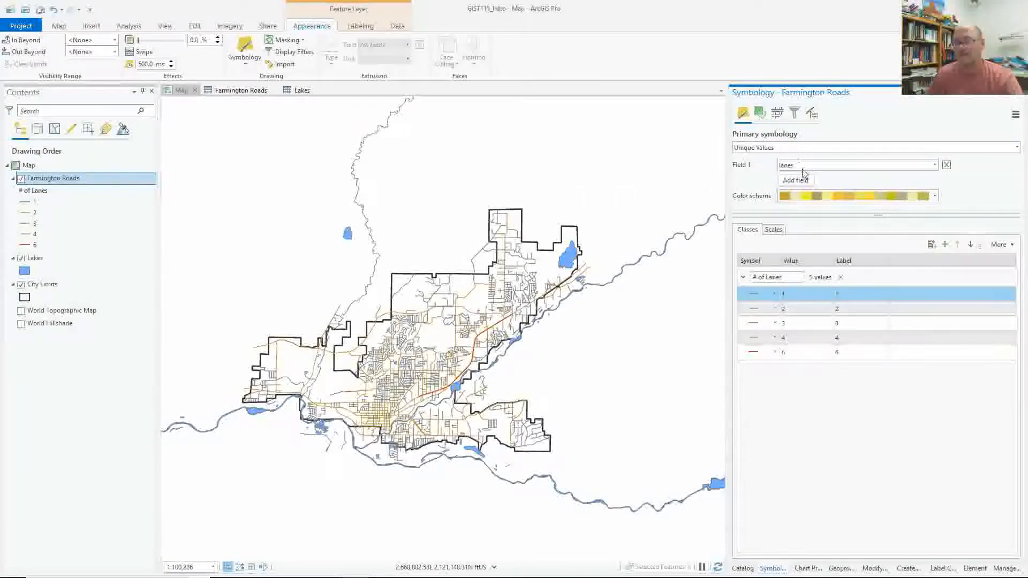
pyautogui.rightClick(763, 291)
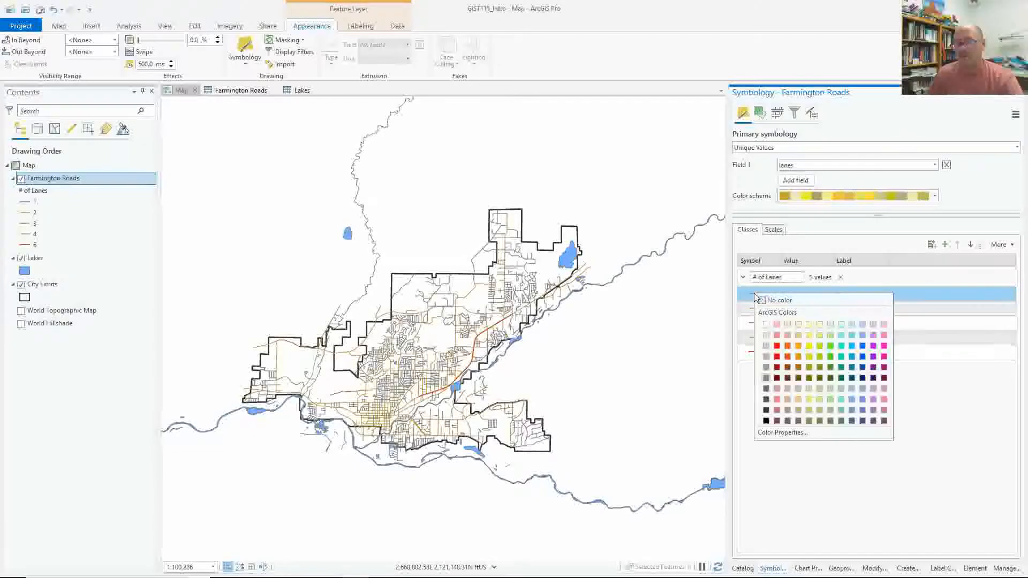
pyautogui.click(944, 436)
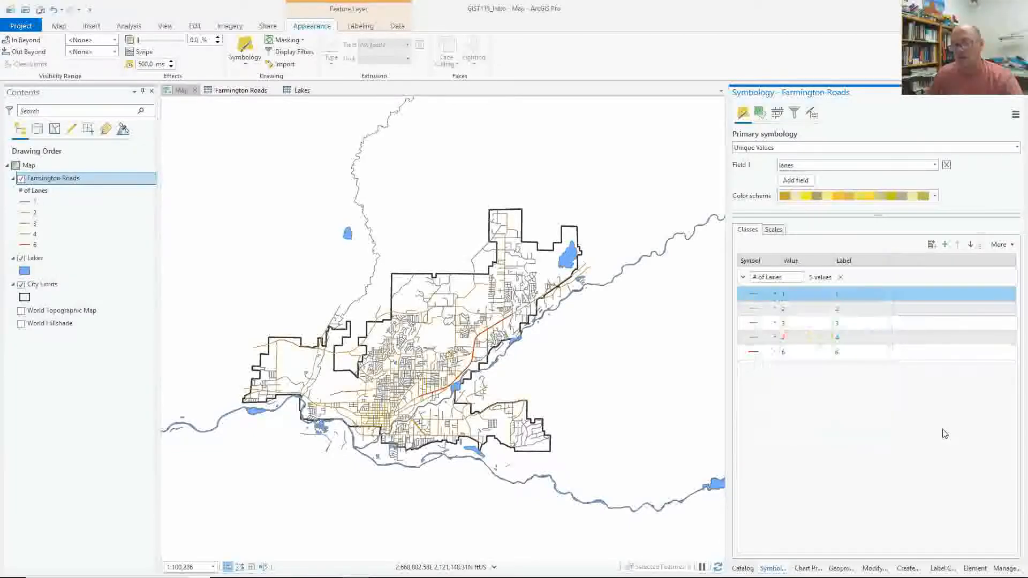
# - Inspect the colour choices and line symbol properties of the 6-lane road class
pyautogui.rightClick(753, 356)
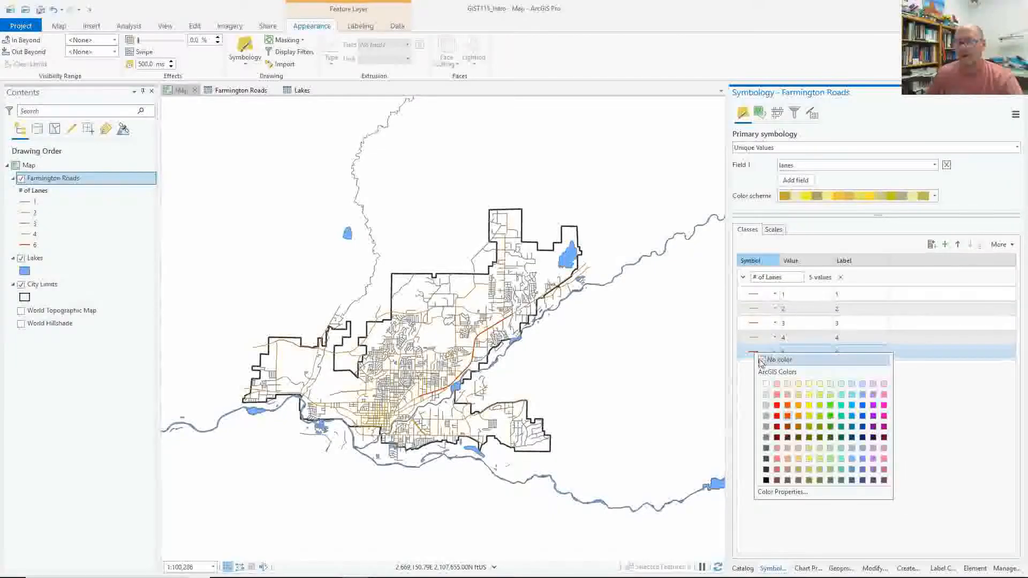
pyautogui.click(753, 355)
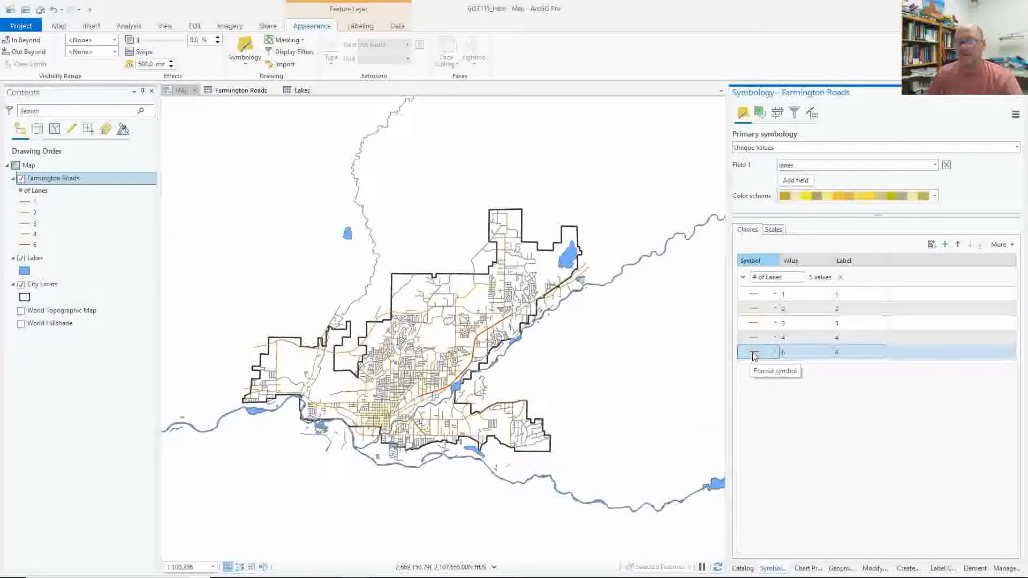
pyautogui.click(753, 355)
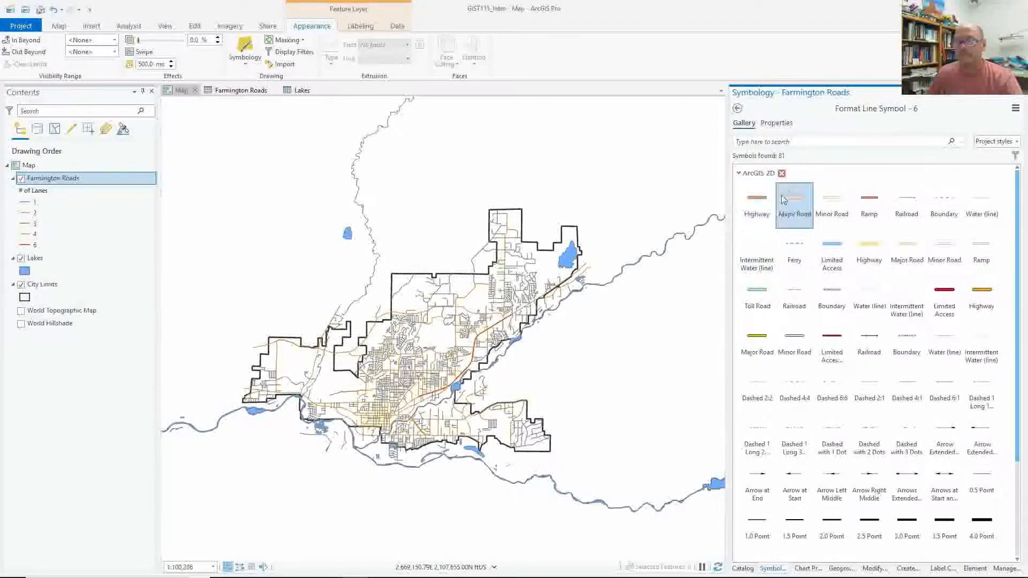
pyautogui.click(778, 124)
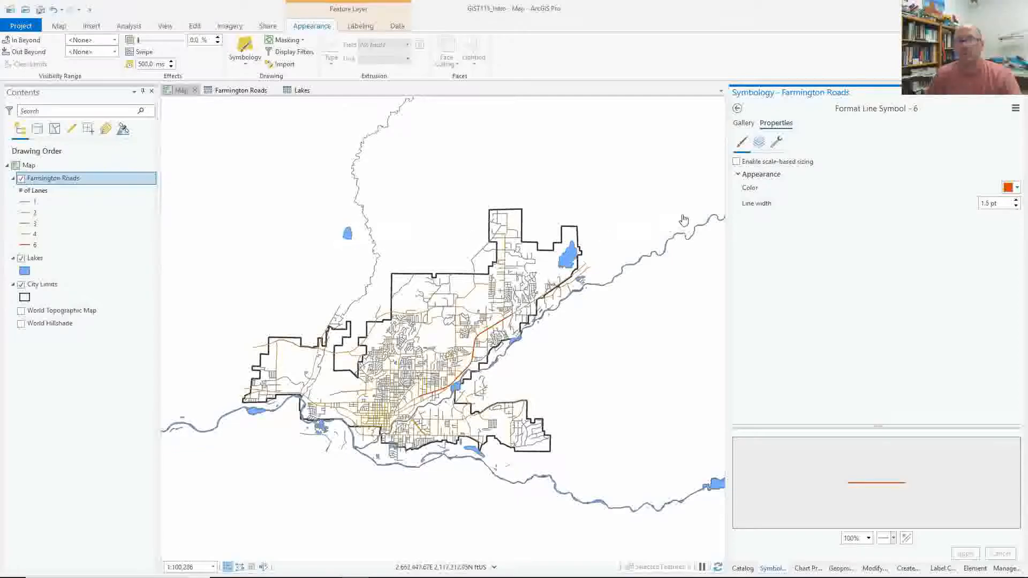
# - Review the Farmington Roads label settings and examine the layer's attribute table for a full road name field
pyautogui.click(351, 28)
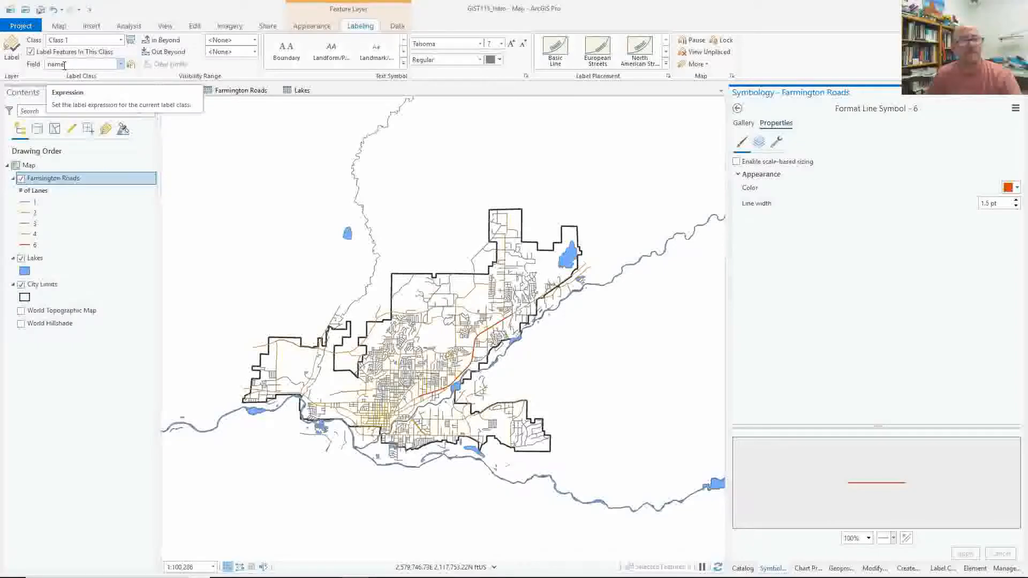
pyautogui.click(228, 91)
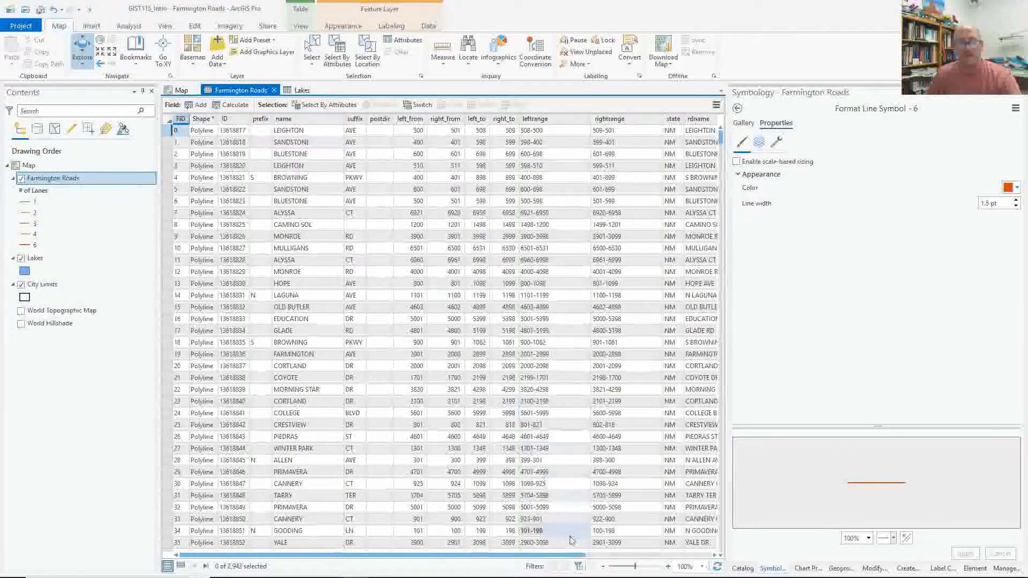
pyautogui.moveTo(575, 557); pyautogui.dragTo(671, 558)
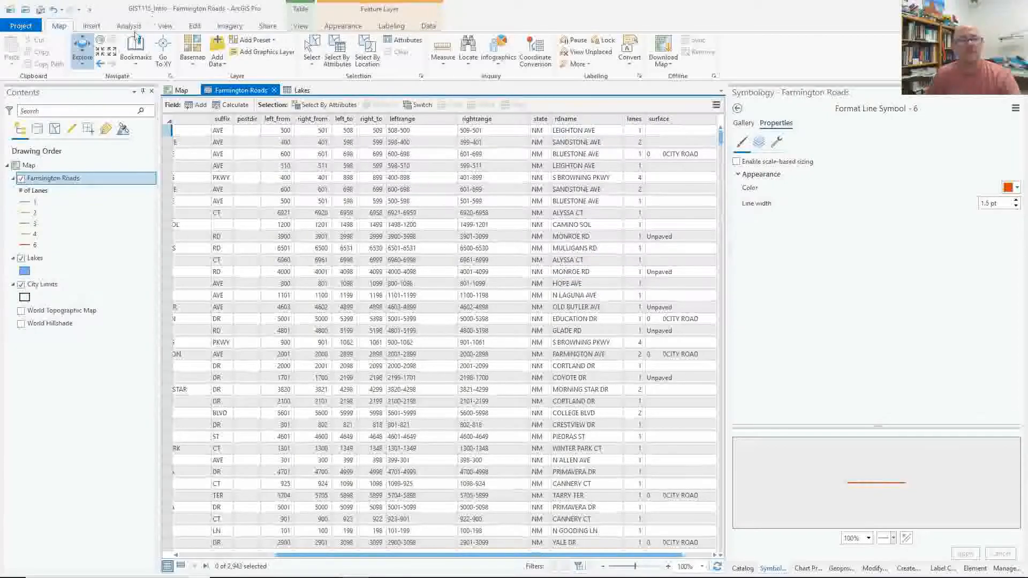
# - Set the label field of the Farmington Roads layer to rdname
pyautogui.click(342, 26)
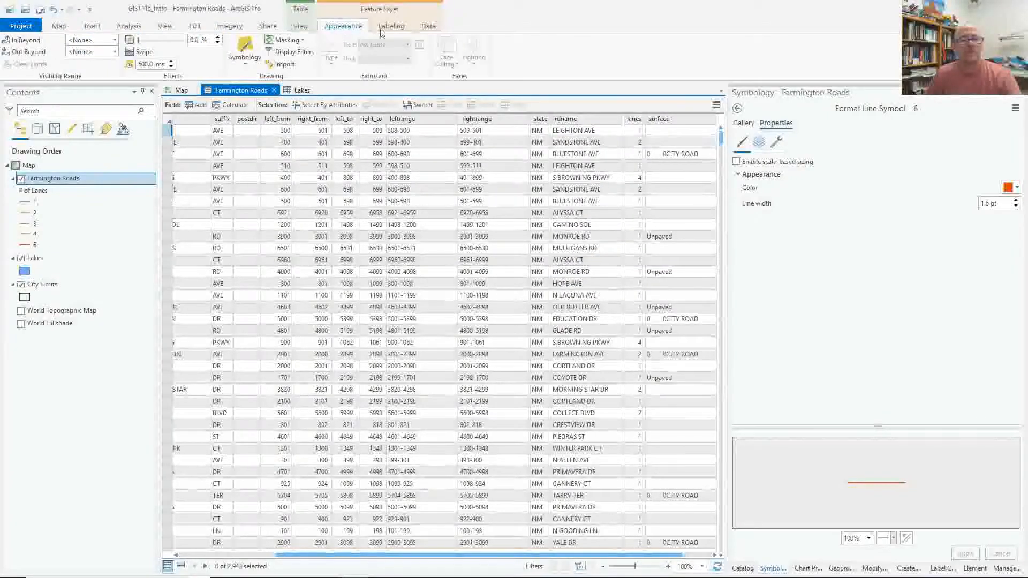
pyautogui.click(391, 26)
pyautogui.click(117, 63)
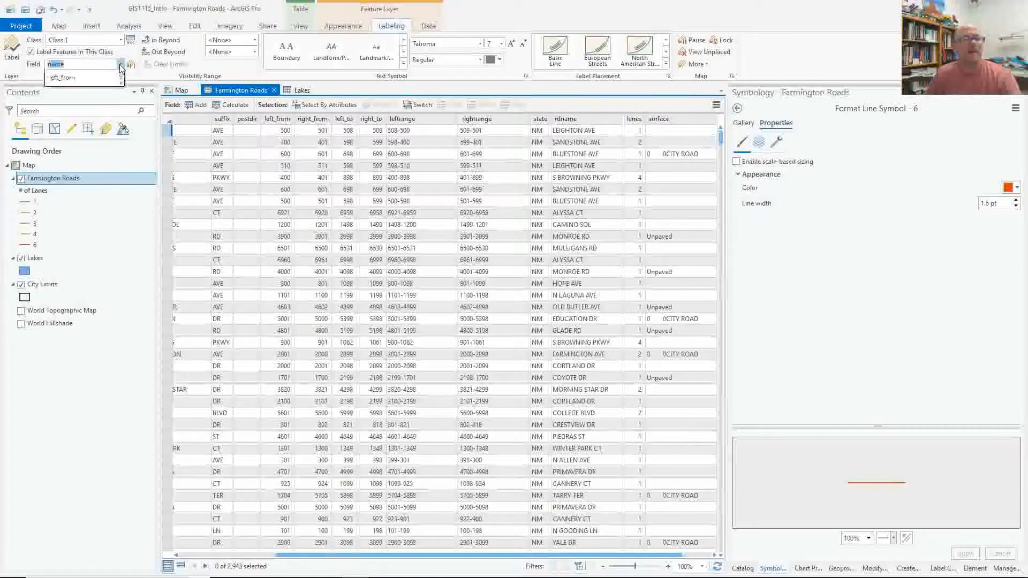
pyautogui.scroll(-2, 86, 99)
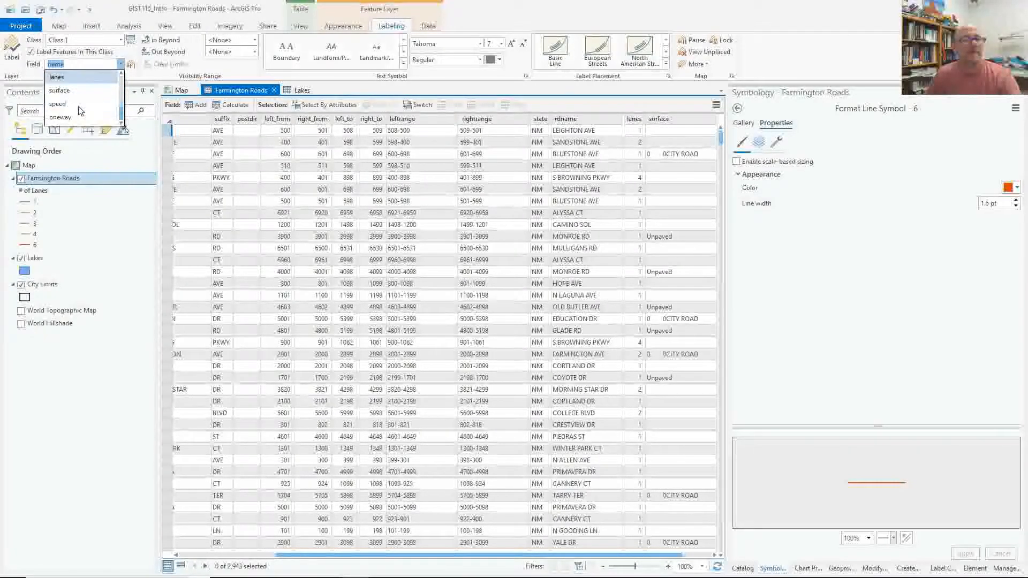
pyautogui.scroll(1, 78, 106)
pyautogui.scroll(2, 78, 106)
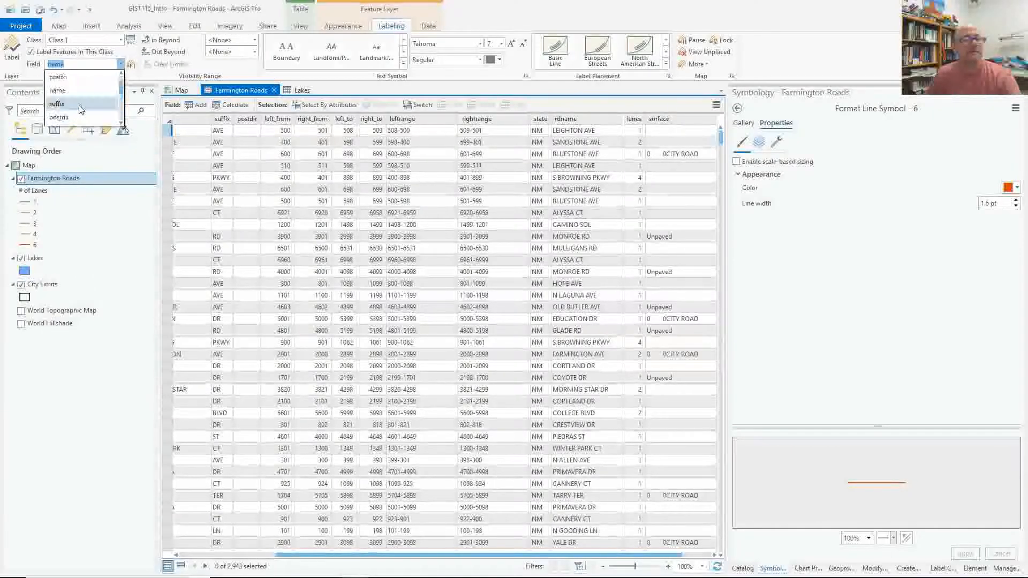
pyautogui.scroll(1, 78, 105)
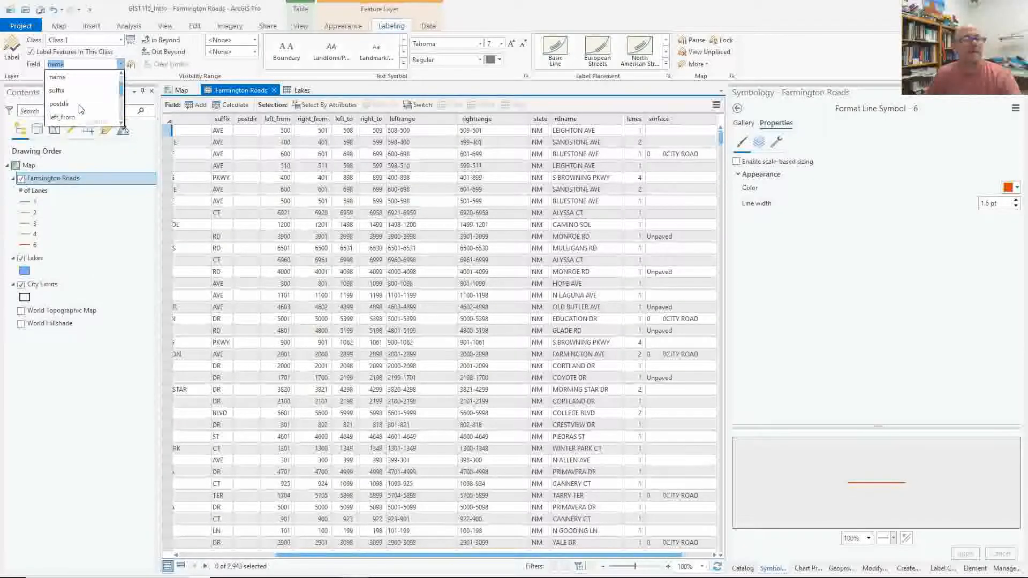
pyautogui.scroll(-1, 79, 104)
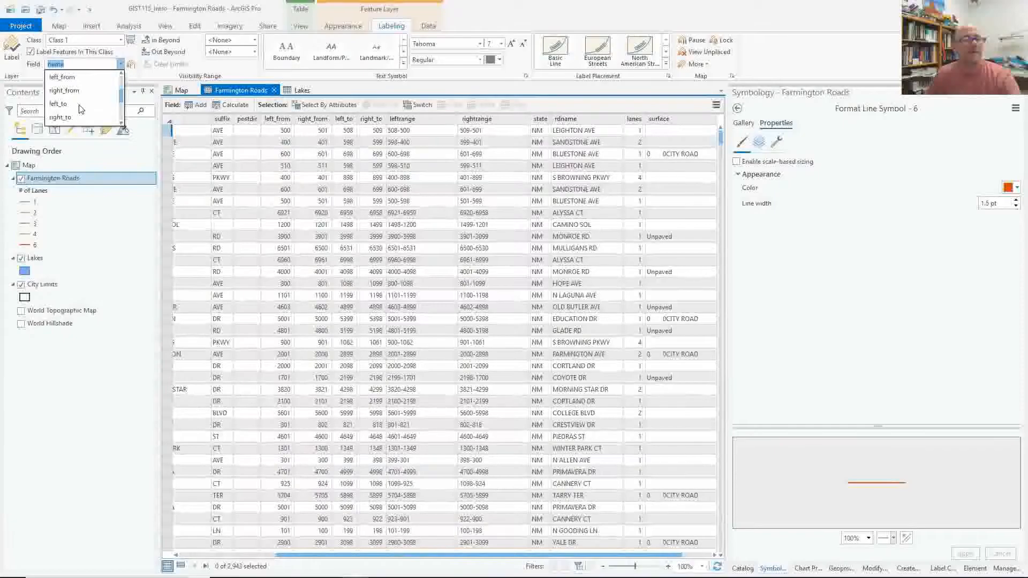
pyautogui.scroll(-1, 81, 107)
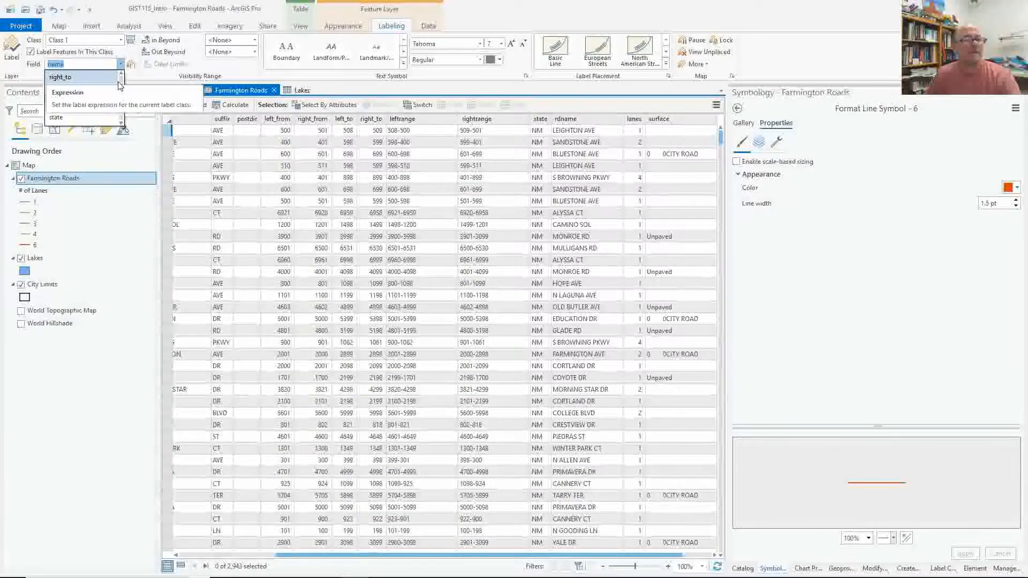
pyautogui.moveTo(123, 107); pyautogui.dragTo(123, 95)
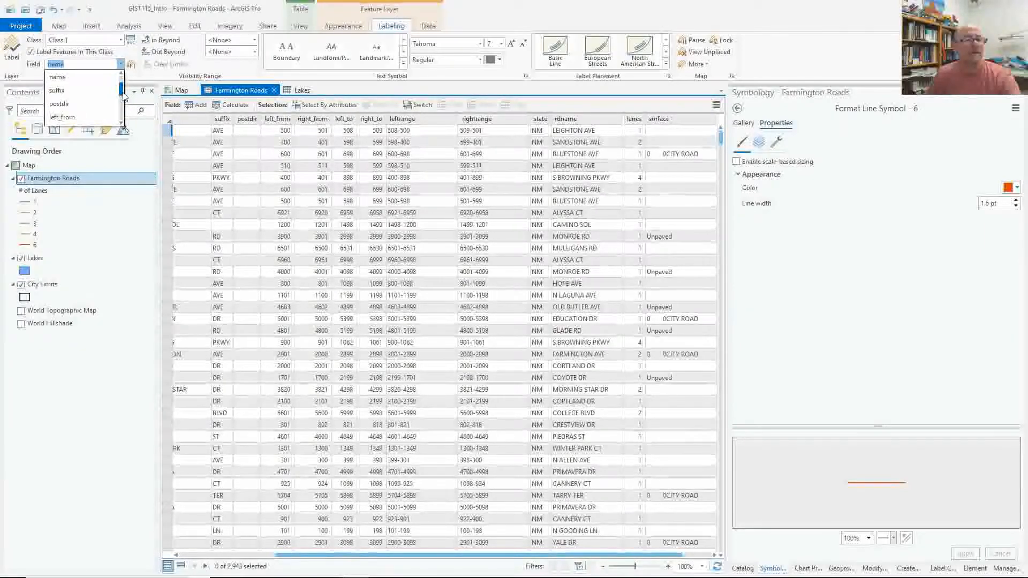
pyautogui.moveTo(124, 95); pyautogui.dragTo(125, 114)
pyautogui.click(75, 104)
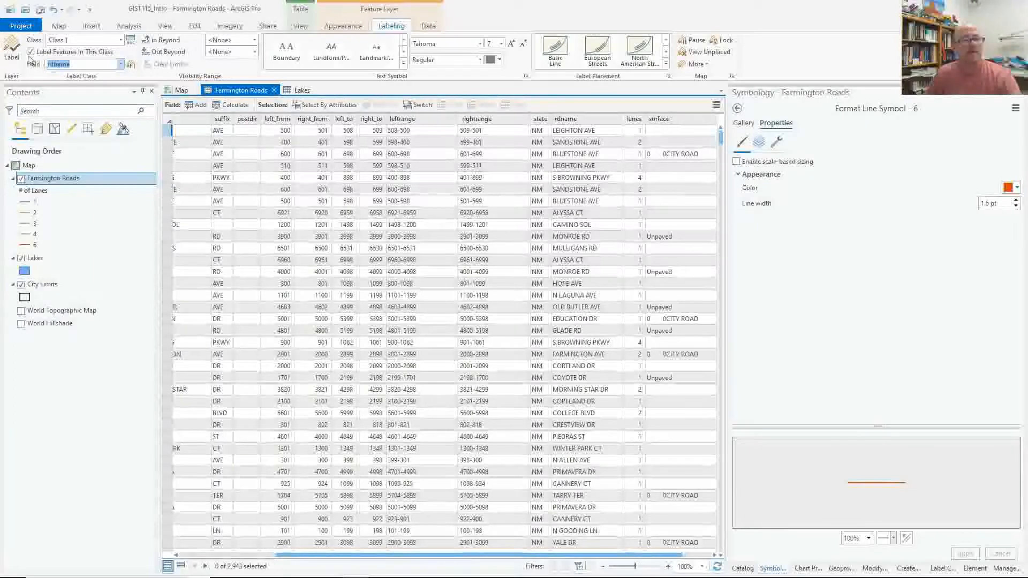
# - Return to the map and view the text colour choices for the road labels
pyautogui.click(170, 89)
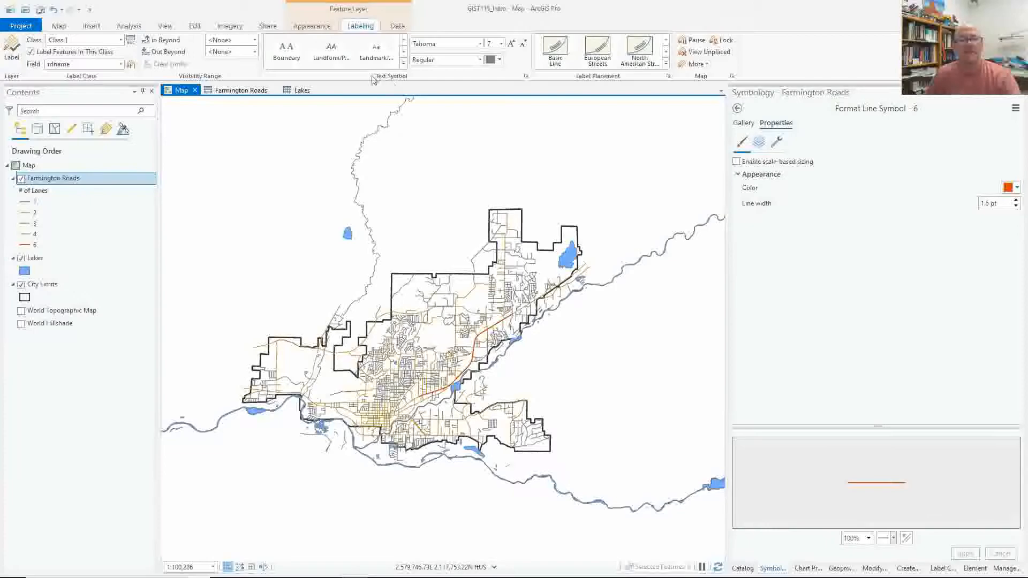
pyautogui.click(500, 61)
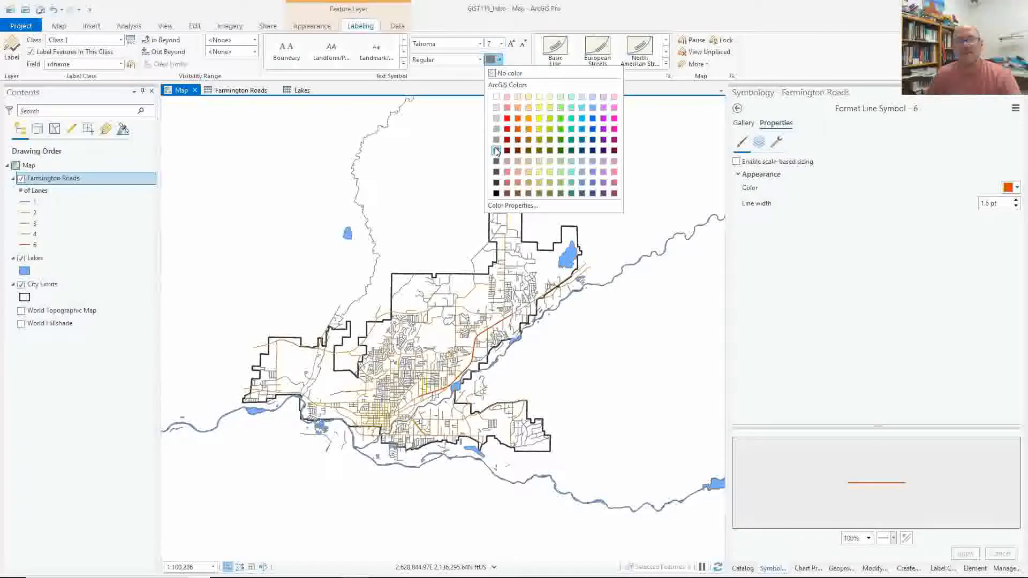
pyautogui.click(512, 61)
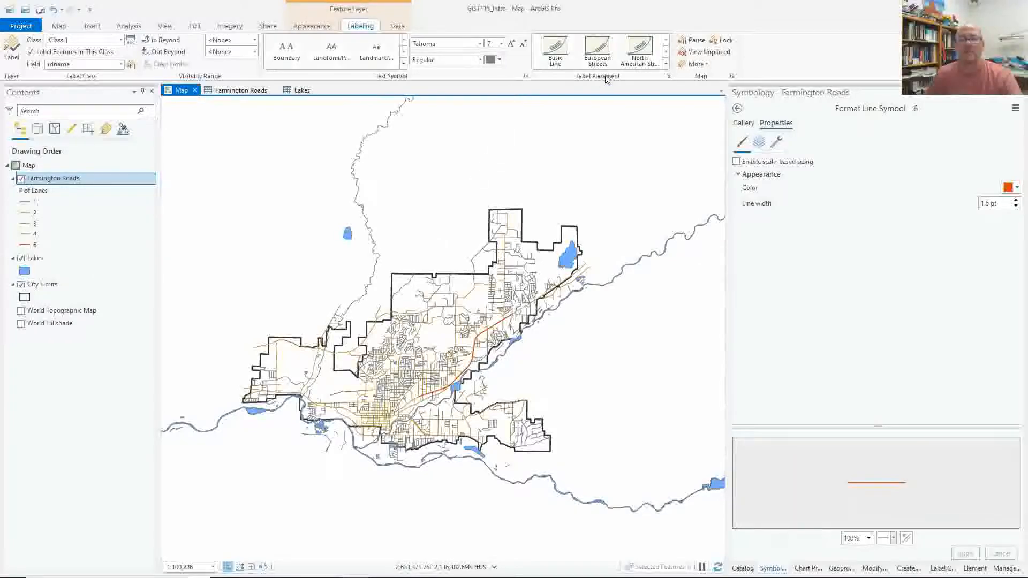
# - Examine the road label class's position settings, including the duplicate label removal option under conflict resolution
pyautogui.click(668, 75)
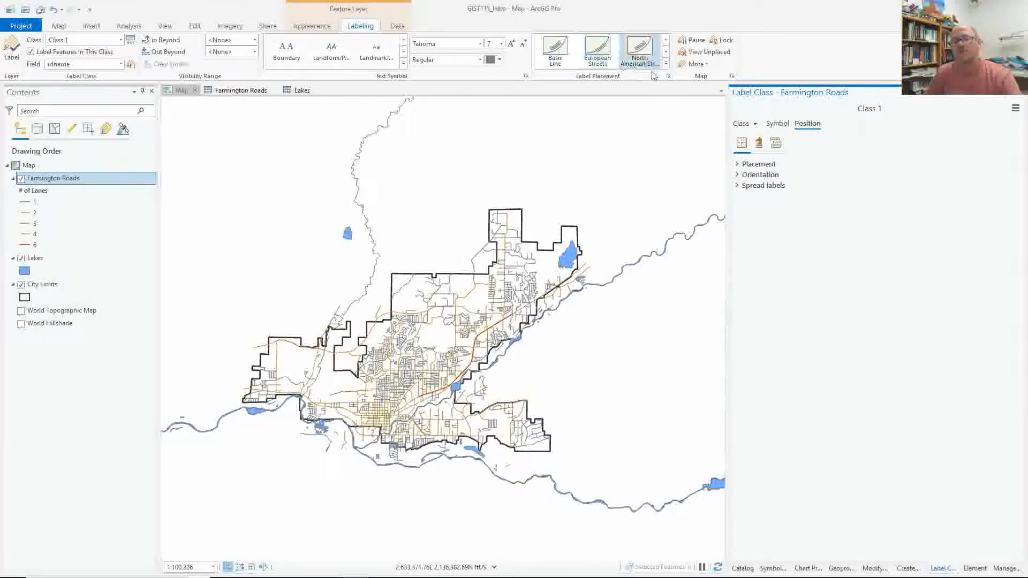
pyautogui.click(777, 144)
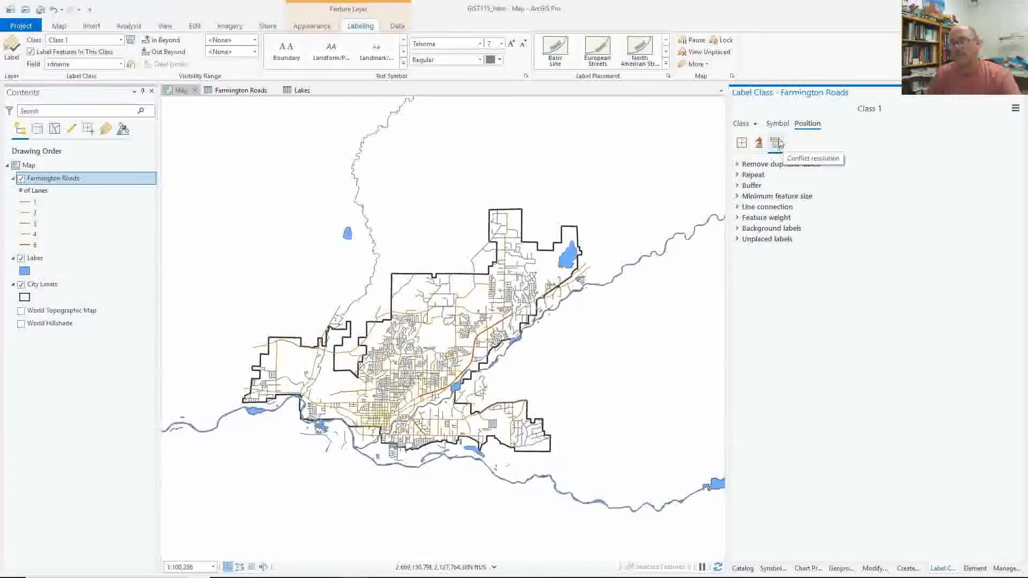
pyautogui.click(737, 166)
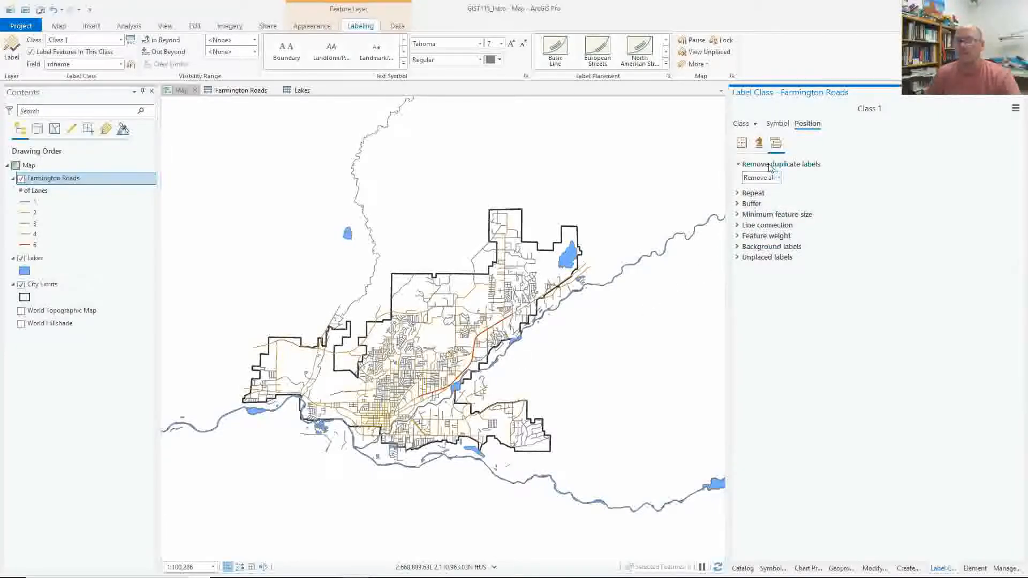
pyautogui.click(738, 165)
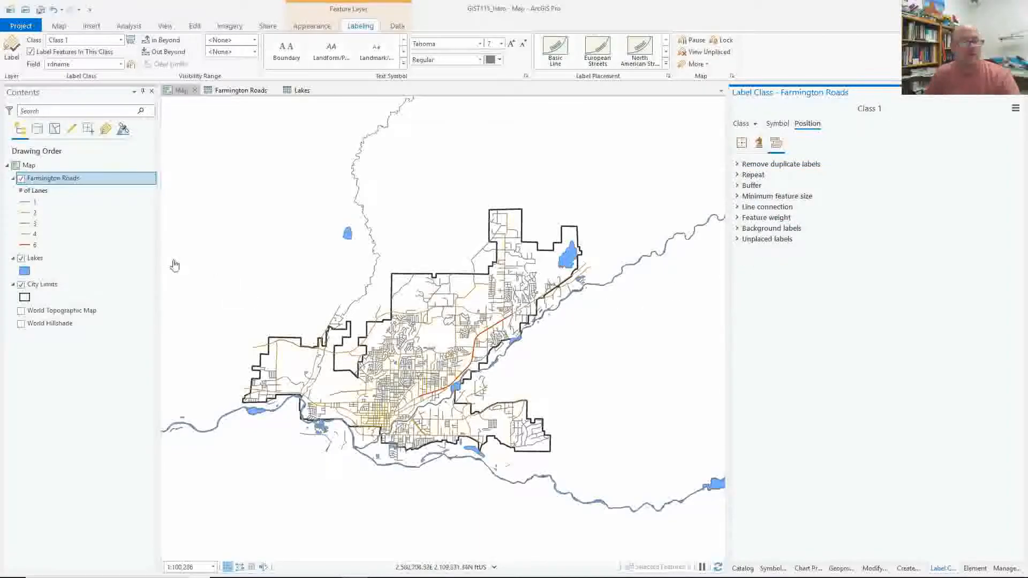
# - Turn on labels for the Farmington Roads layer and check the street names on the map
pyautogui.click(9, 50)
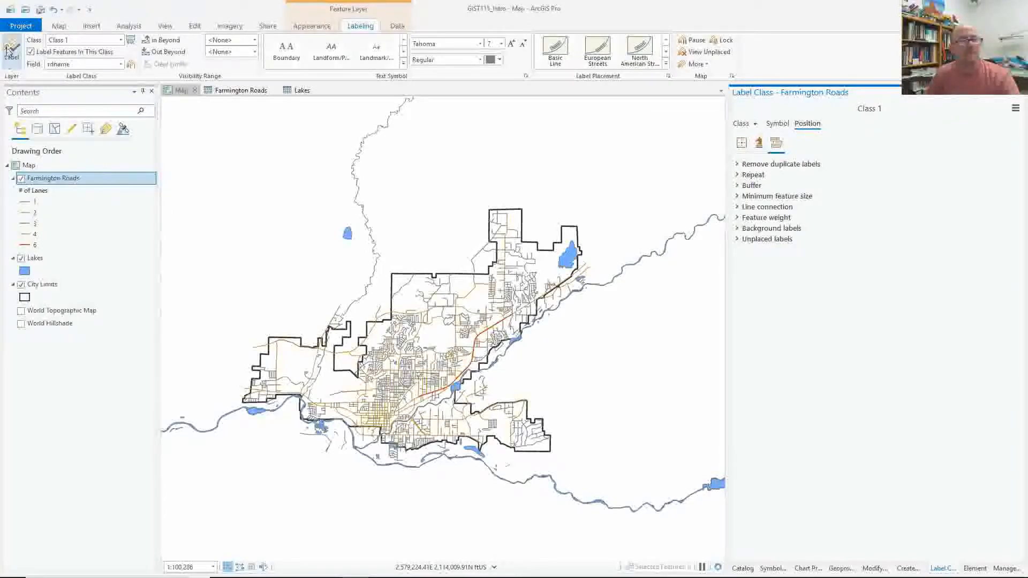
pyautogui.rightClick(45, 180)
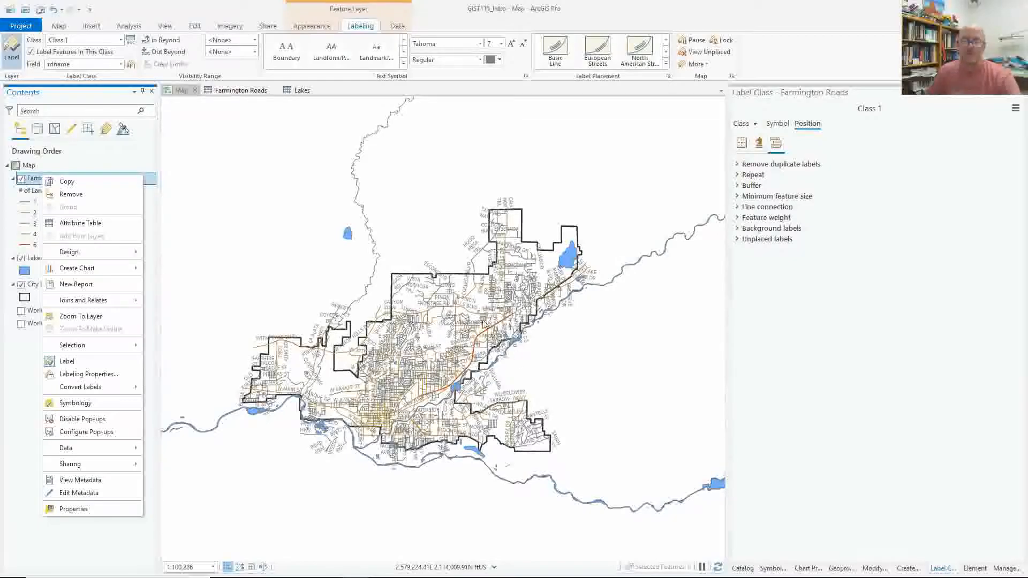
pyautogui.click(577, 368)
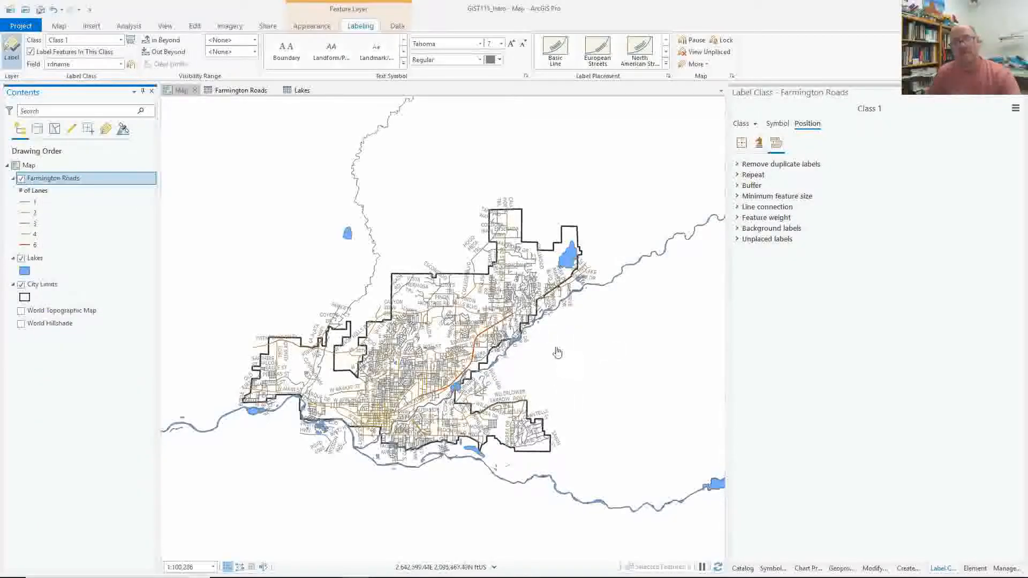
pyautogui.scroll(5, 459, 345)
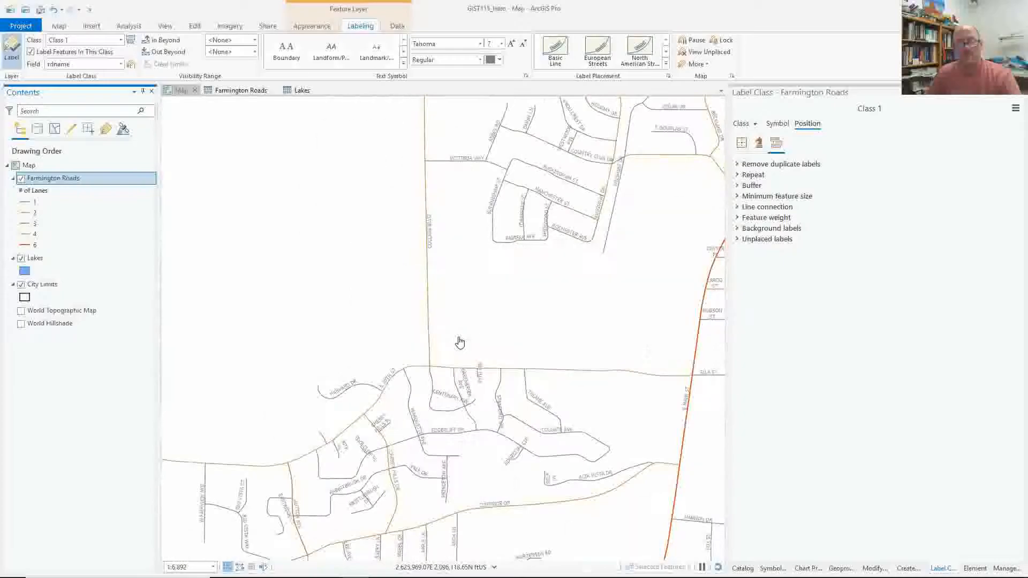
pyautogui.scroll(-7, 558, 379)
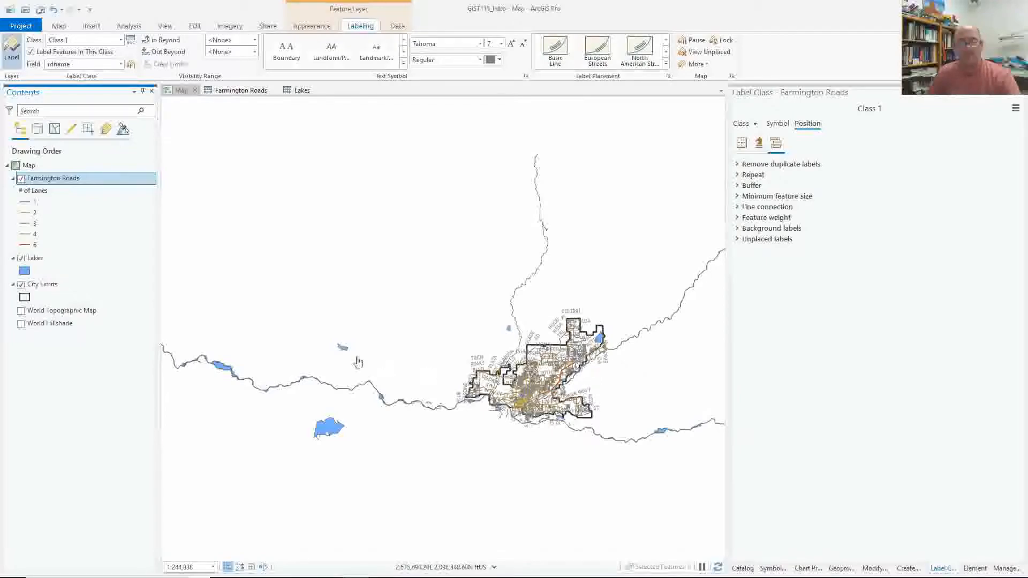
# - Set the label text size of the Lakes layer to 8
pyautogui.click(47, 258)
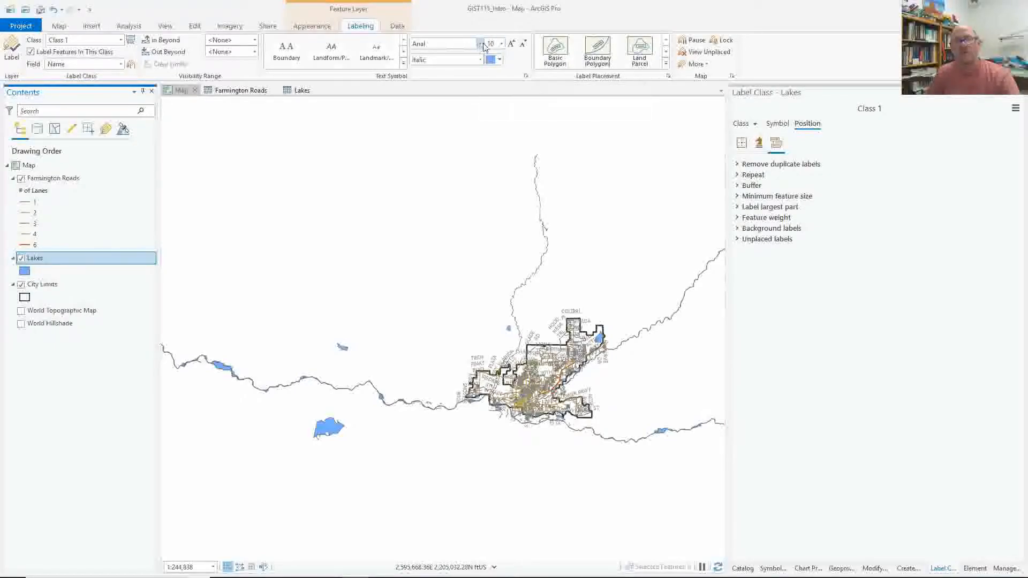
pyautogui.click(501, 44)
pyautogui.click(497, 75)
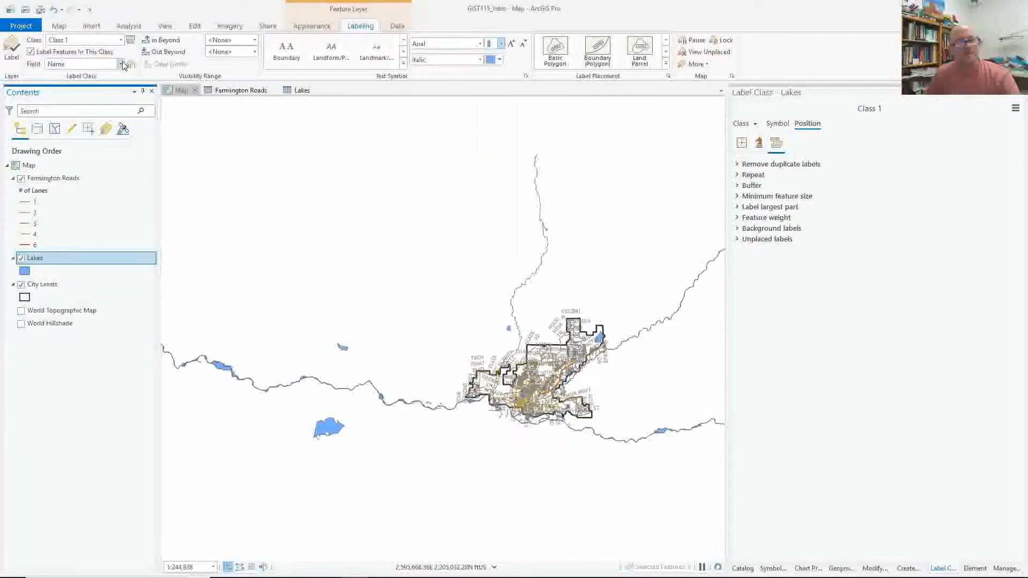
# - Add a new field named Type with the Text data type to the Lakes attribute table
pyautogui.click(302, 91)
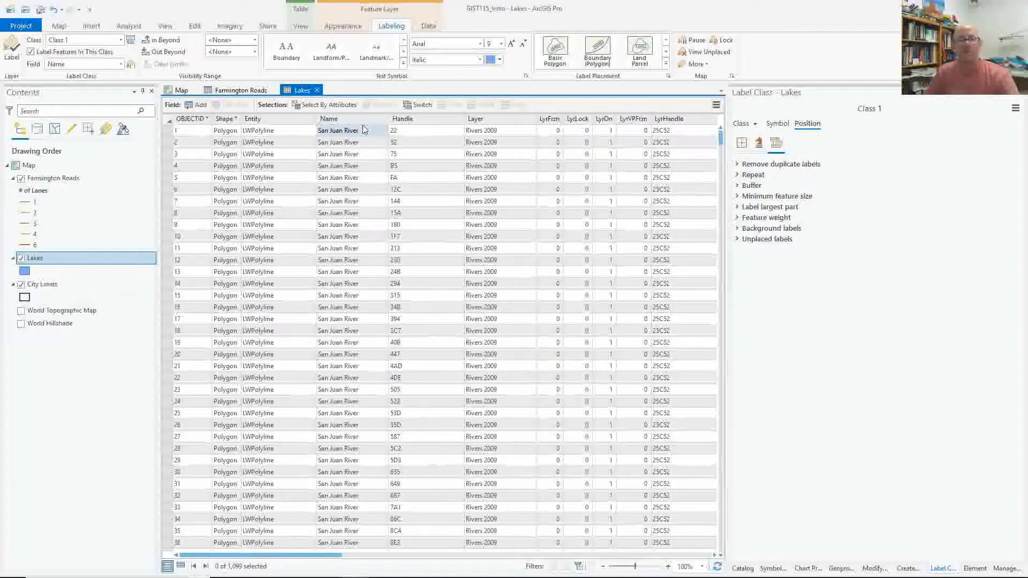
pyautogui.click(199, 106)
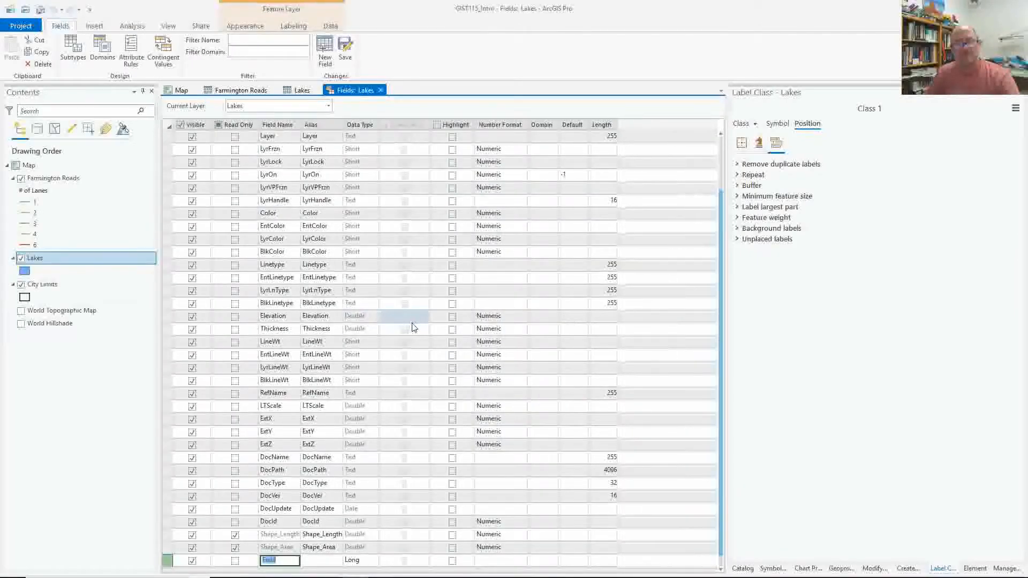
pyautogui.moveTo(282, 564)
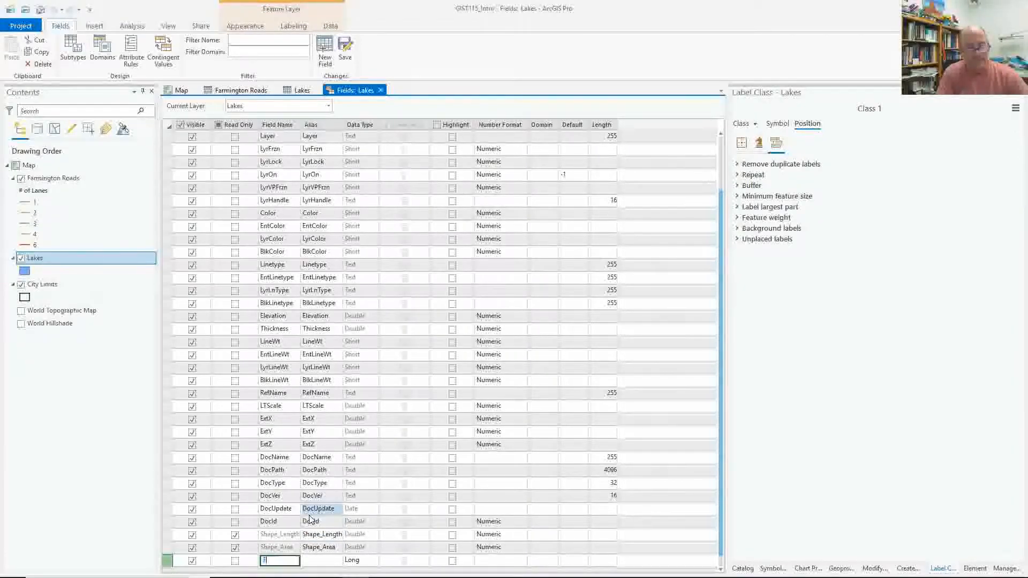
pyautogui.press('Tab')
pyautogui.press('Tab')
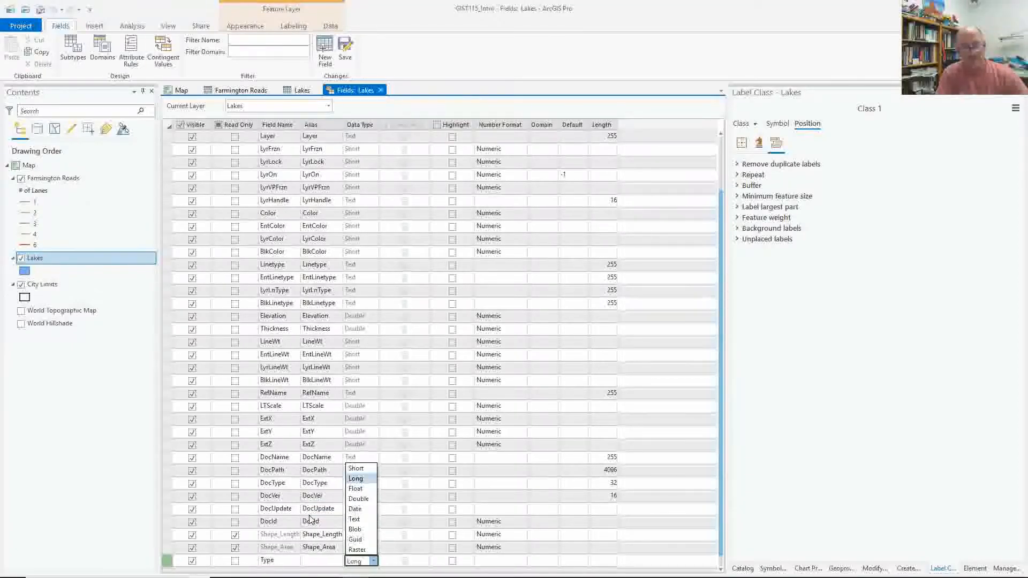
pyautogui.press('t')
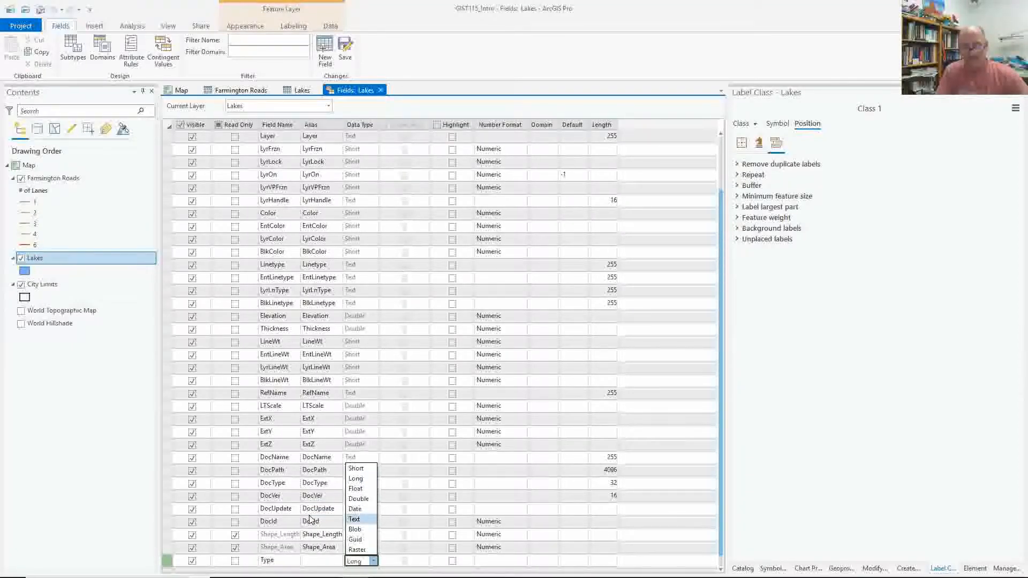
pyautogui.press('Return')
pyautogui.press('Tab')
pyautogui.press('Tab')
pyautogui.press('Tab')
pyautogui.press('Tab')
pyautogui.press('Tab')
pyautogui.press('Tab')
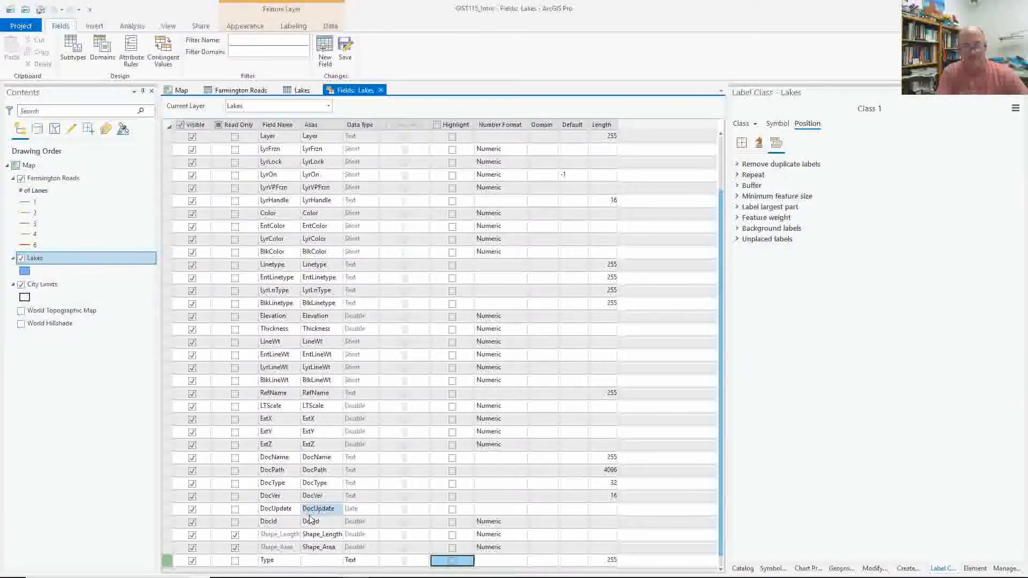
# - Set the Type field's length to 35 and save the field changes
pyautogui.press('Return')
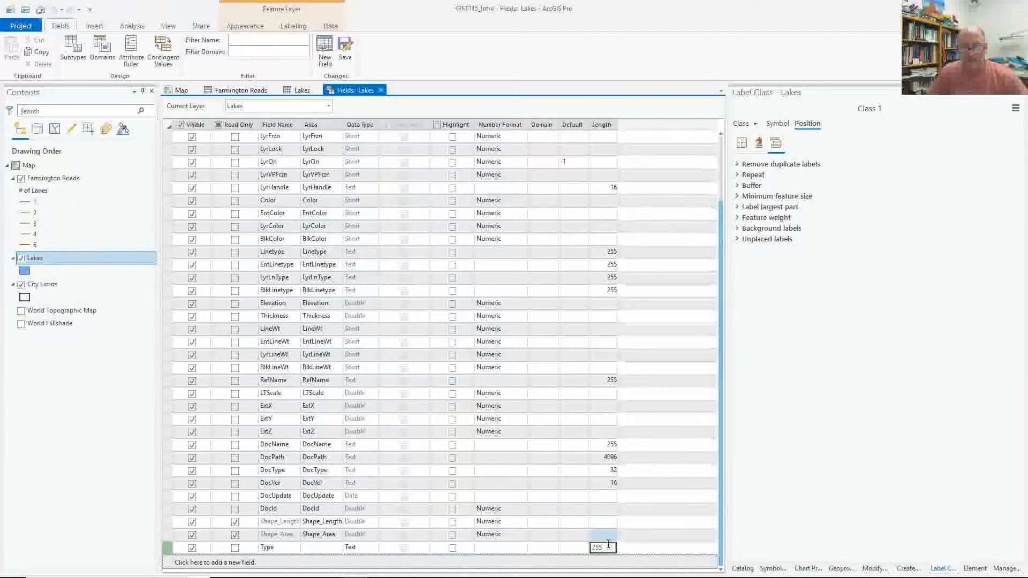
pyautogui.press('BackSpace')
pyautogui.press('BackSpace')
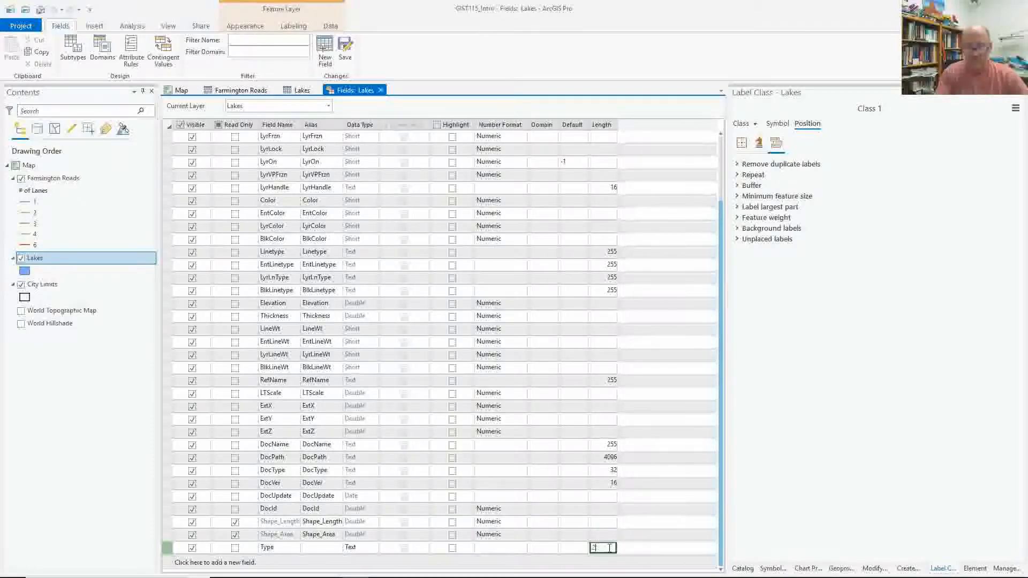
pyautogui.write('35')
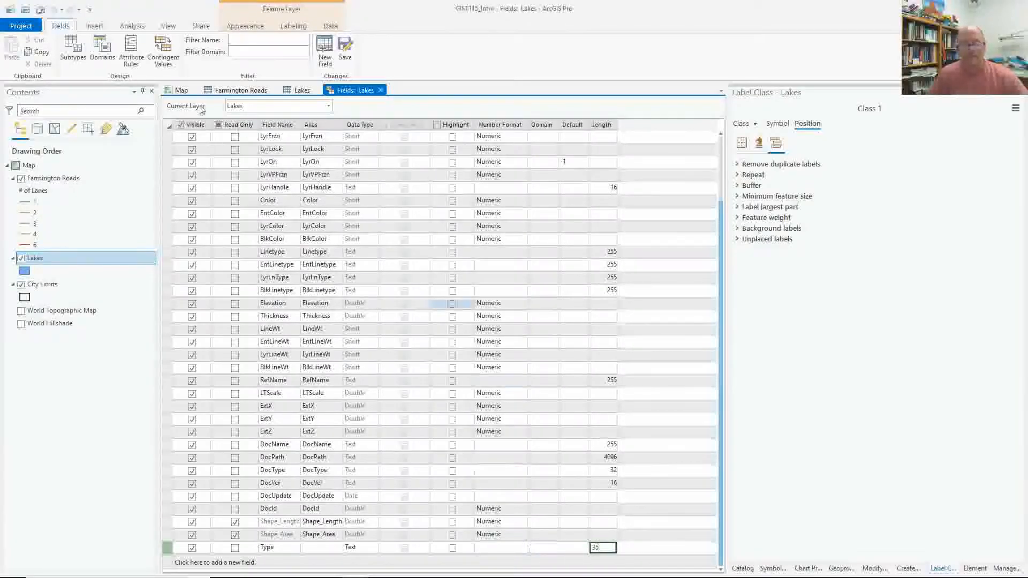
pyautogui.click(345, 48)
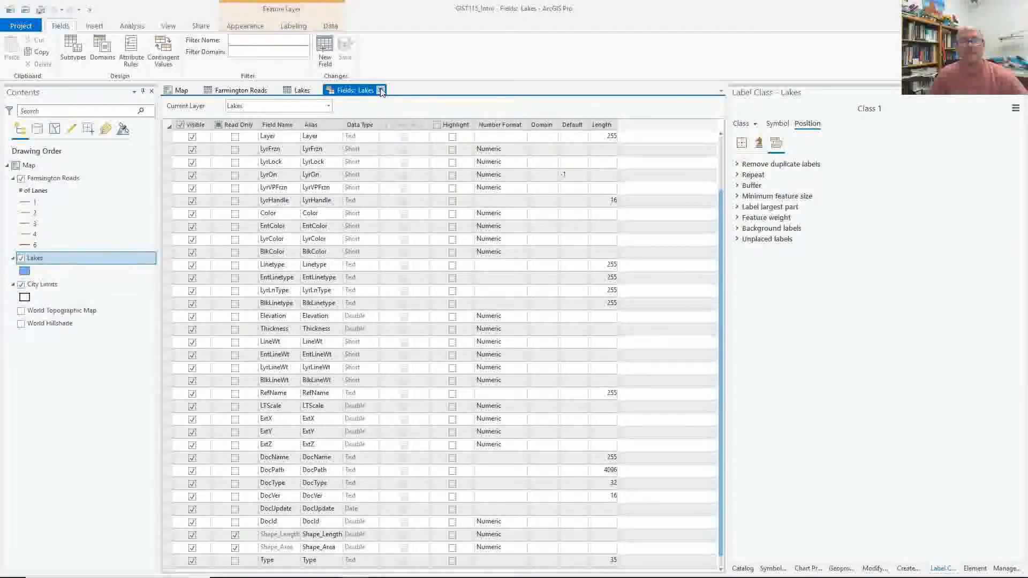
# - Close the Lakes field design view and open the first record's Type value in the attribute table
pyautogui.click(381, 91)
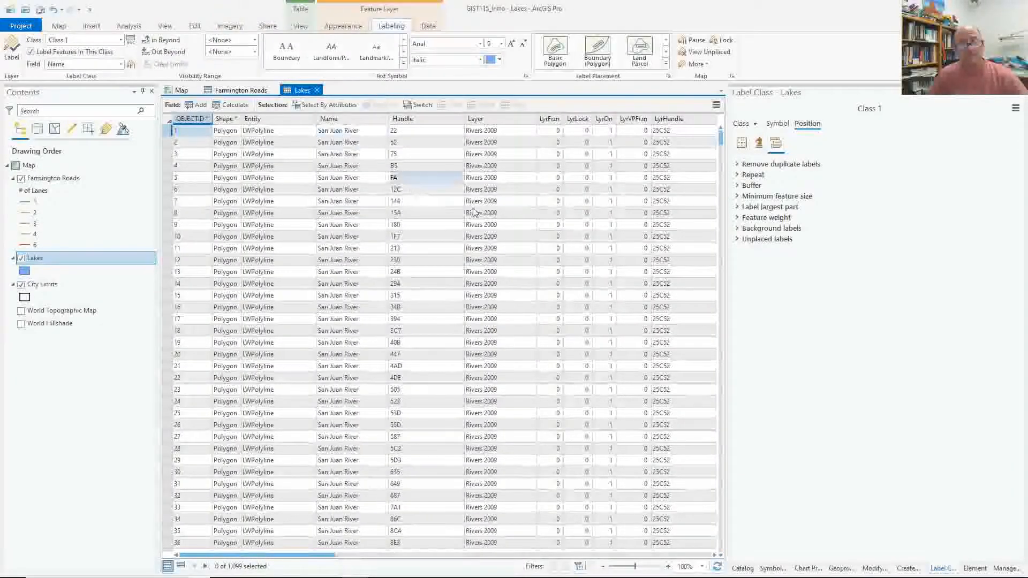
pyautogui.moveTo(326, 555); pyautogui.dragTo(688, 561)
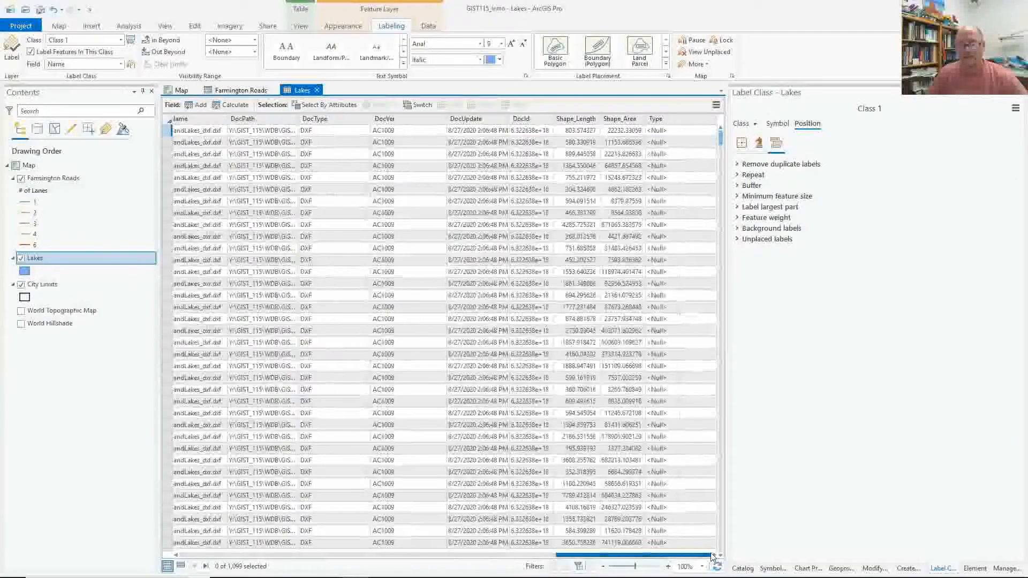
pyautogui.doubleClick(669, 130)
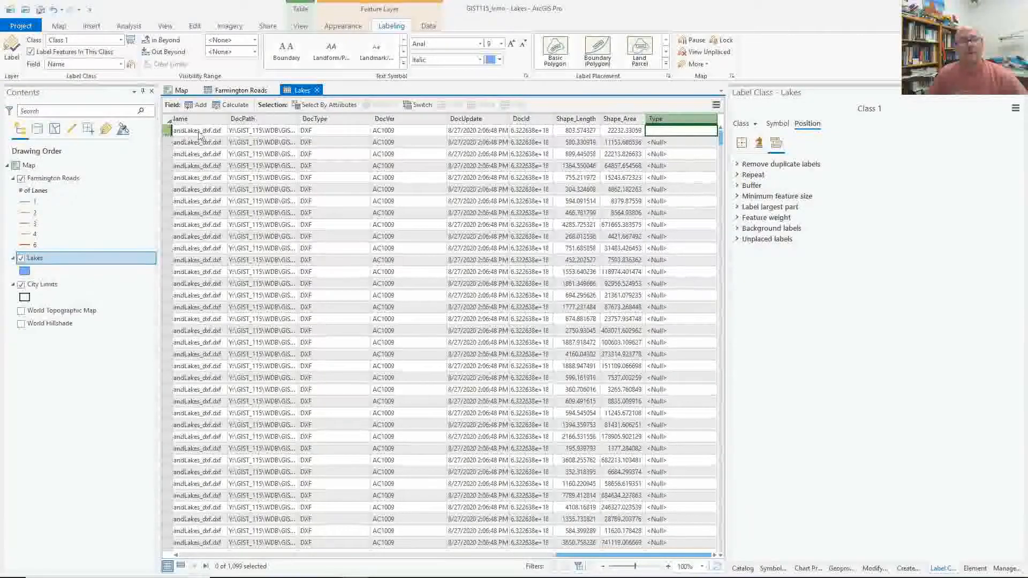
# - On the map, select the large lake southwest of Farmington and the two small lakes north of it
pyautogui.click(182, 91)
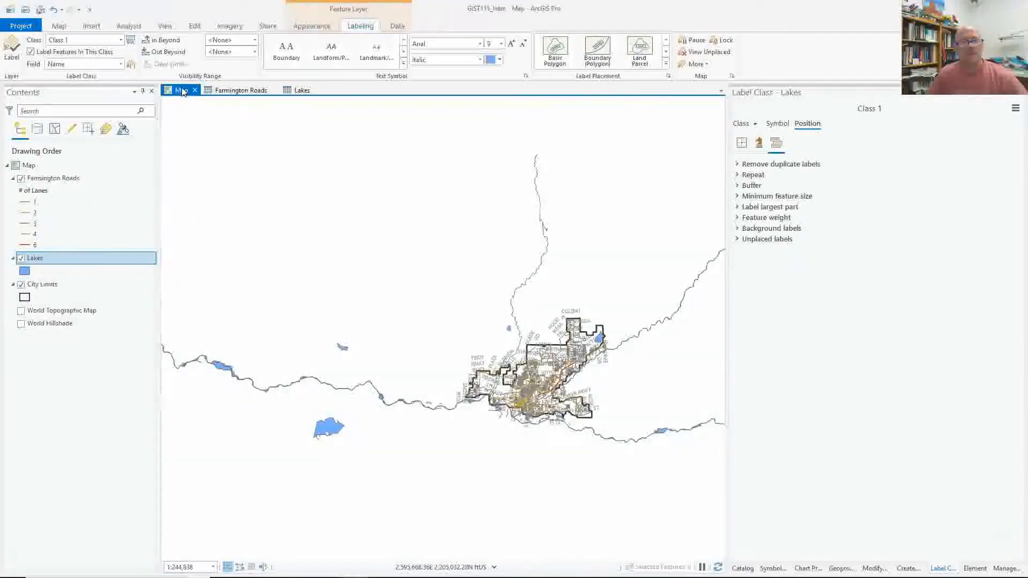
pyautogui.scroll(5, 542, 357)
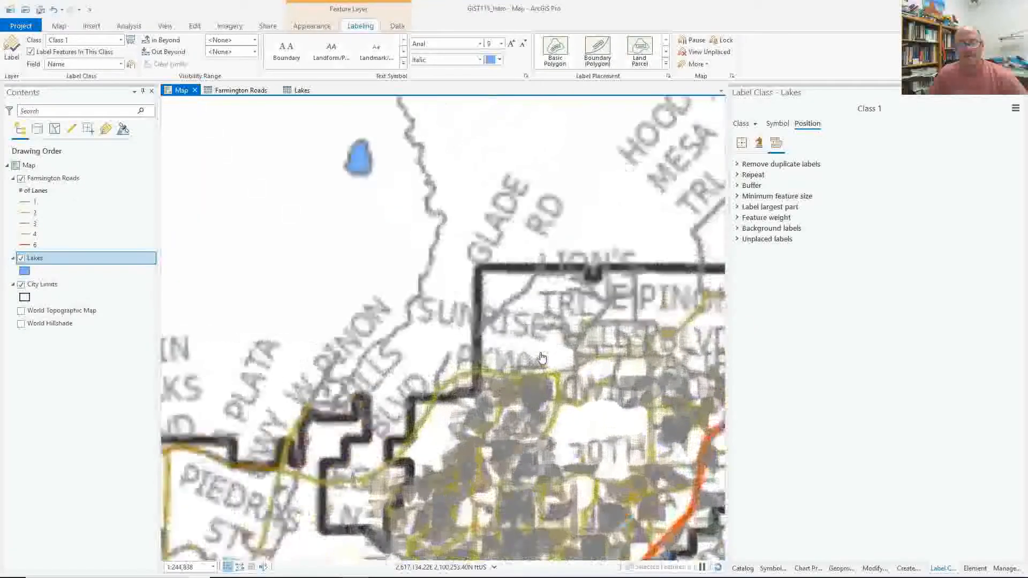
pyautogui.scroll(-4, 541, 357)
pyautogui.scroll(-1, 346, 387)
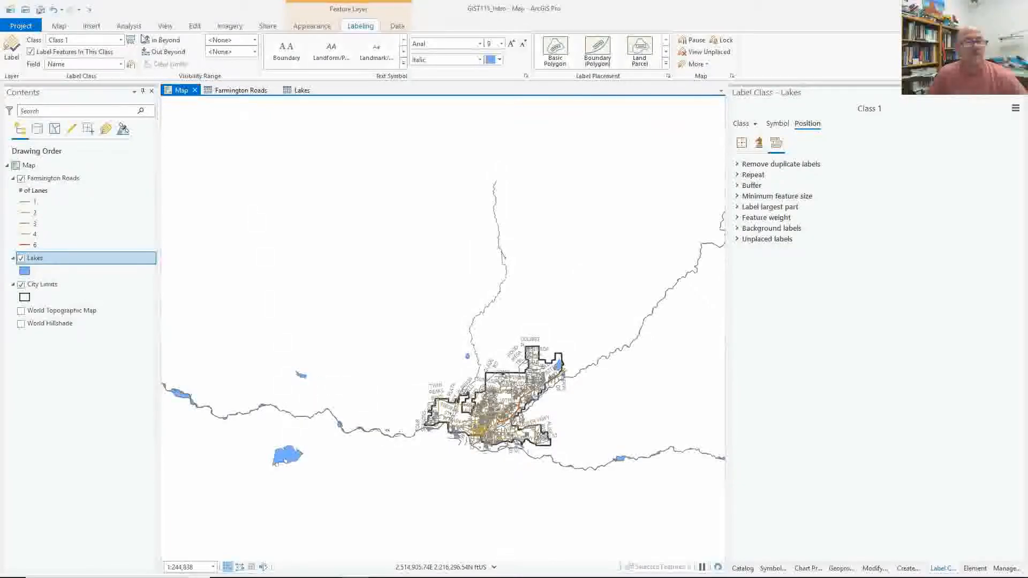
pyautogui.click(60, 26)
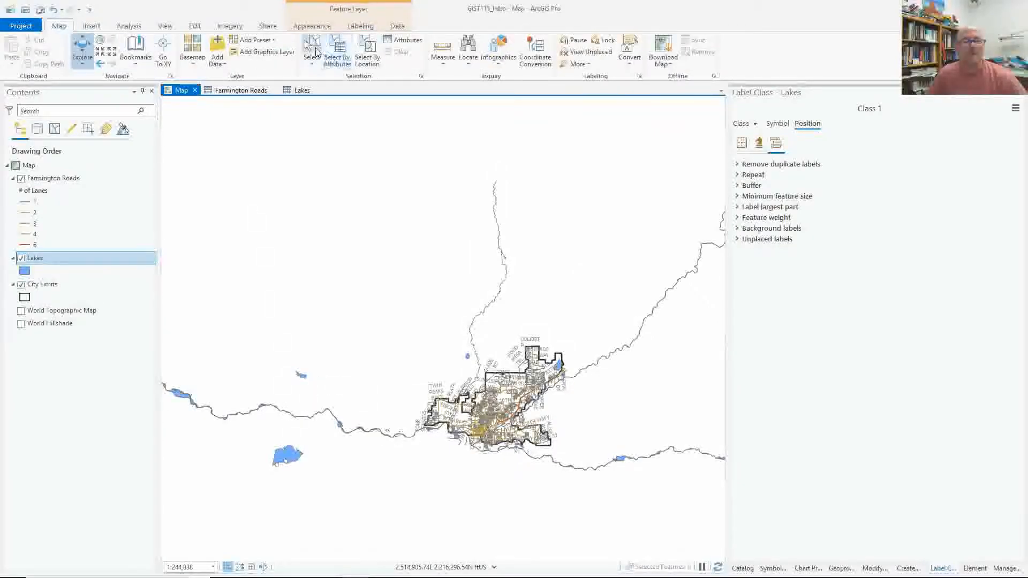
pyautogui.click(313, 49)
pyautogui.click(287, 456)
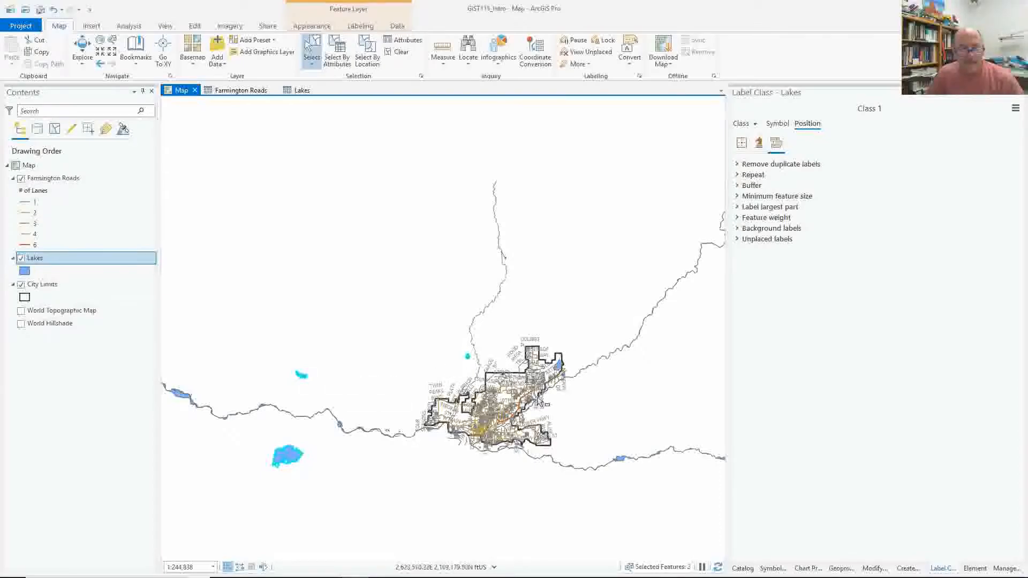
# - Add the lake inside the city's northeastern limits and the small lake just southeast of it to the selection
pyautogui.scroll(8, 562, 372)
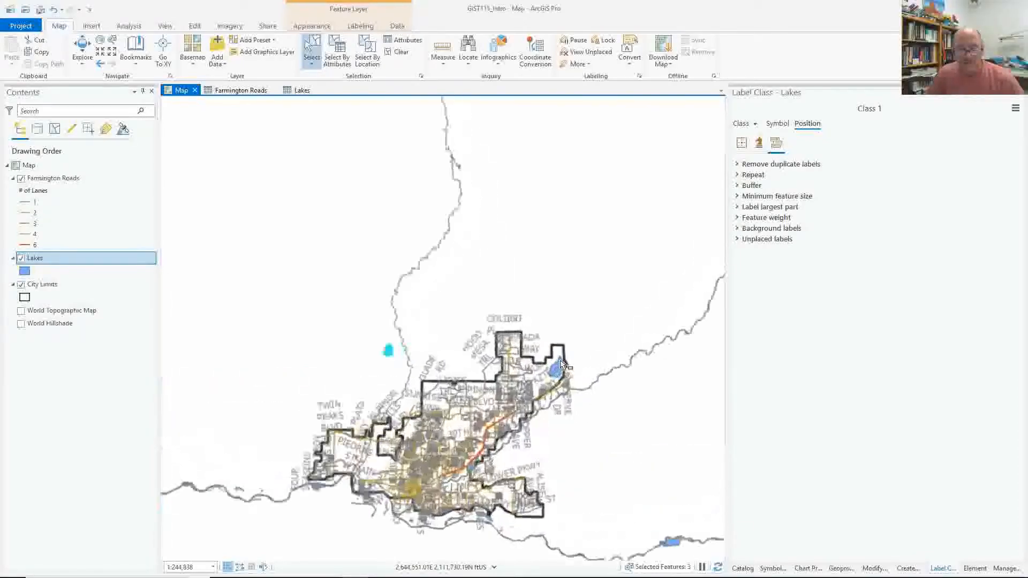
pyautogui.keyDown('shift'); pyautogui.click(569, 402); pyautogui.keyUp('shift')
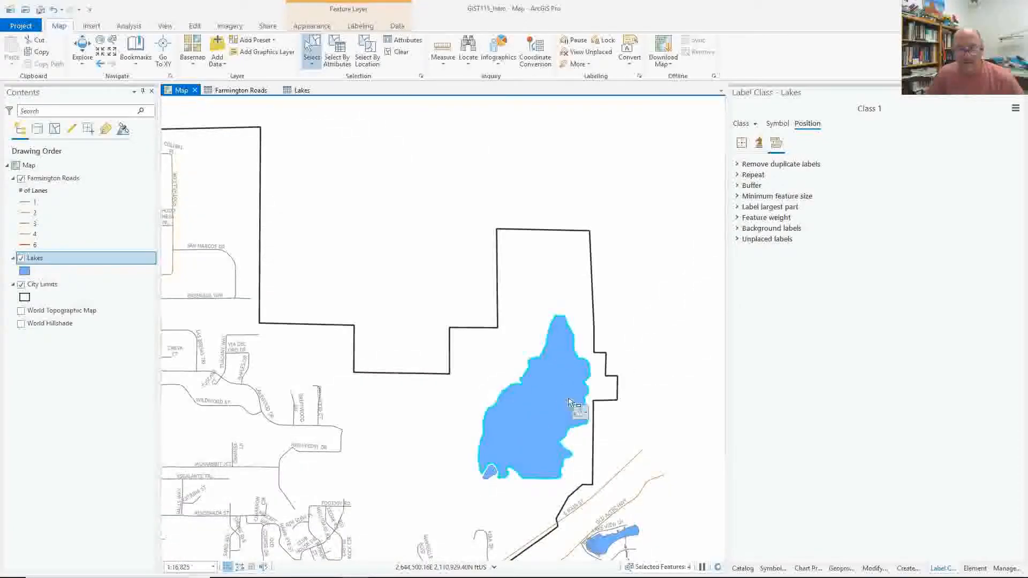
pyautogui.keyDown('shift'); pyautogui.click(612, 544); pyautogui.keyUp('shift')
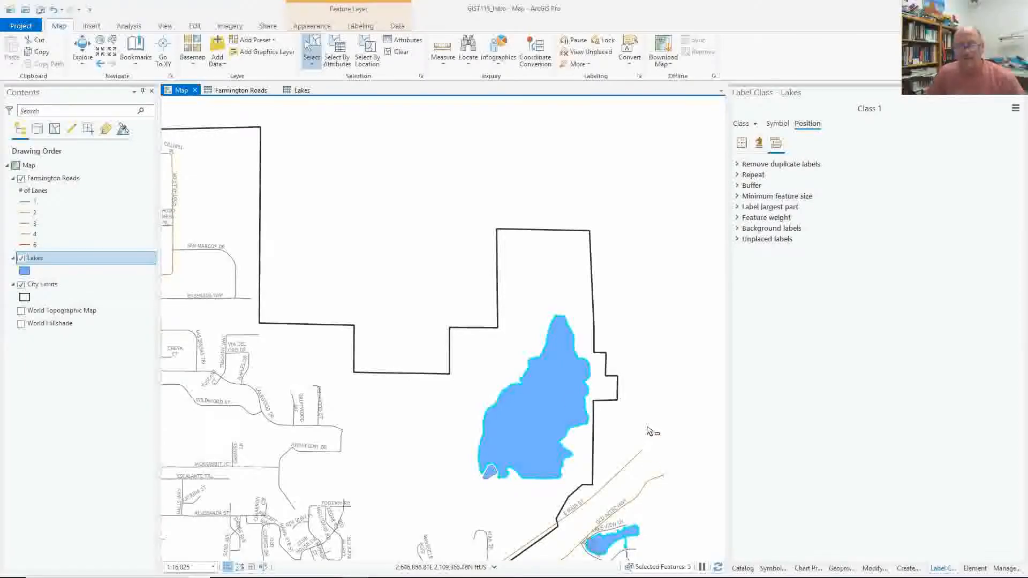
# - Add the long, branching Navajo Lake at the map's eastern end to the selection
pyautogui.scroll(-7, 652, 432)
pyautogui.moveTo(547, 333); pyautogui.dragTo(144, 377)
pyautogui.scroll(-2, 551, 351)
pyautogui.moveTo(562, 349); pyautogui.dragTo(464, 342)
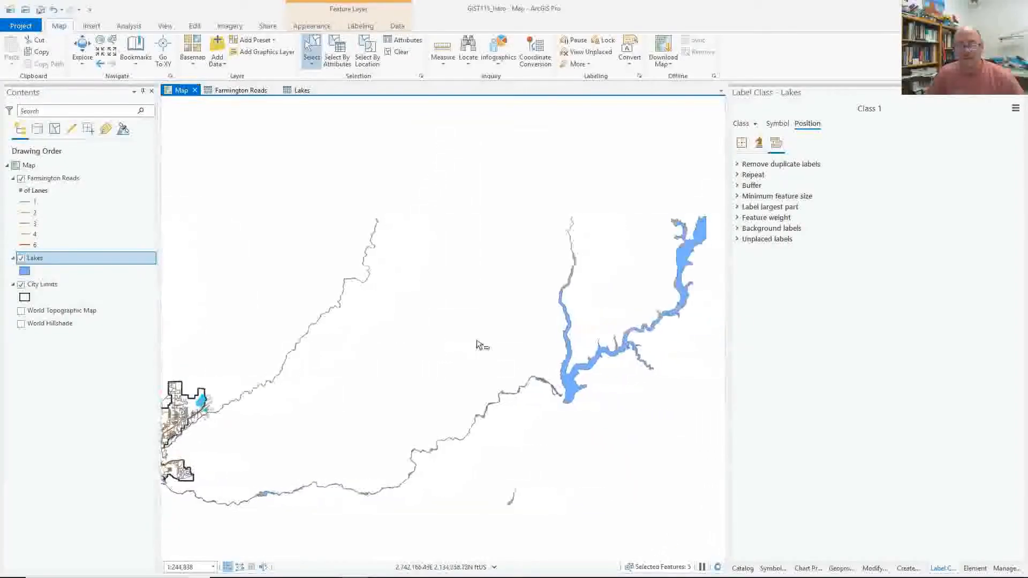
pyautogui.keyDown('shift'); pyautogui.click(567, 396); pyautogui.keyUp('shift')
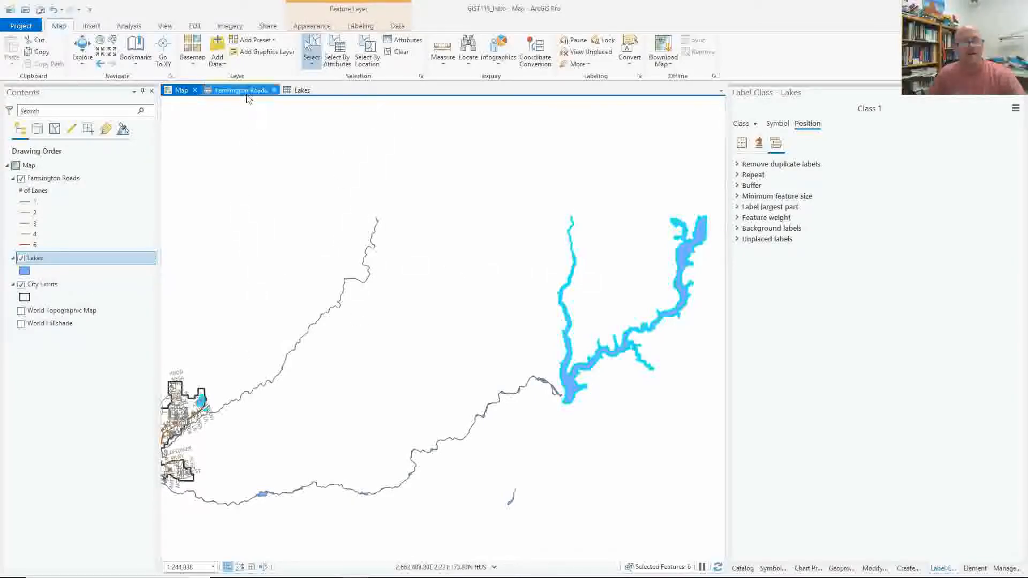
# - Show only the selected Lakes records and open the attributes of all six lakes for joint editing
pyautogui.click(302, 91)
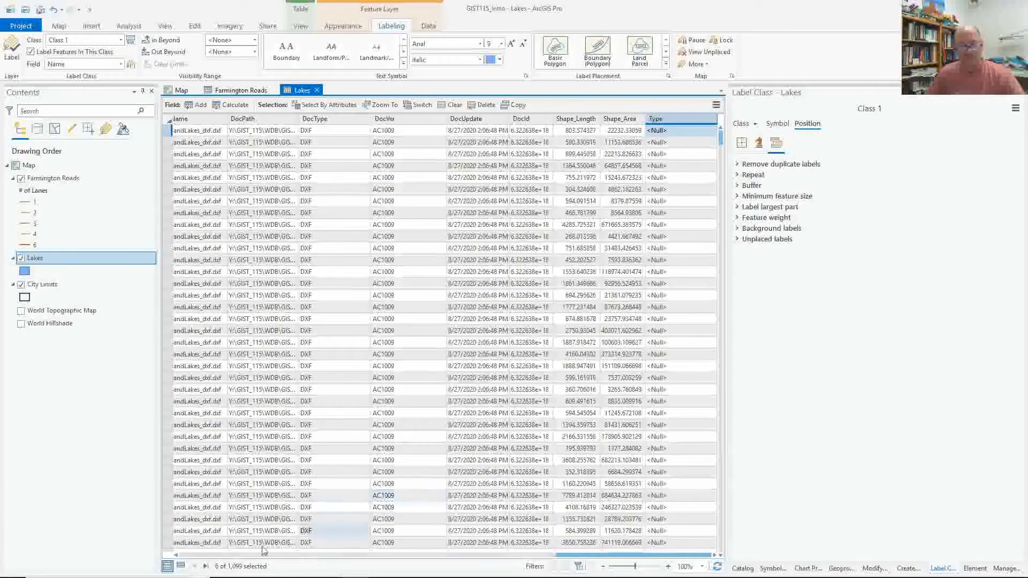
pyautogui.click(182, 567)
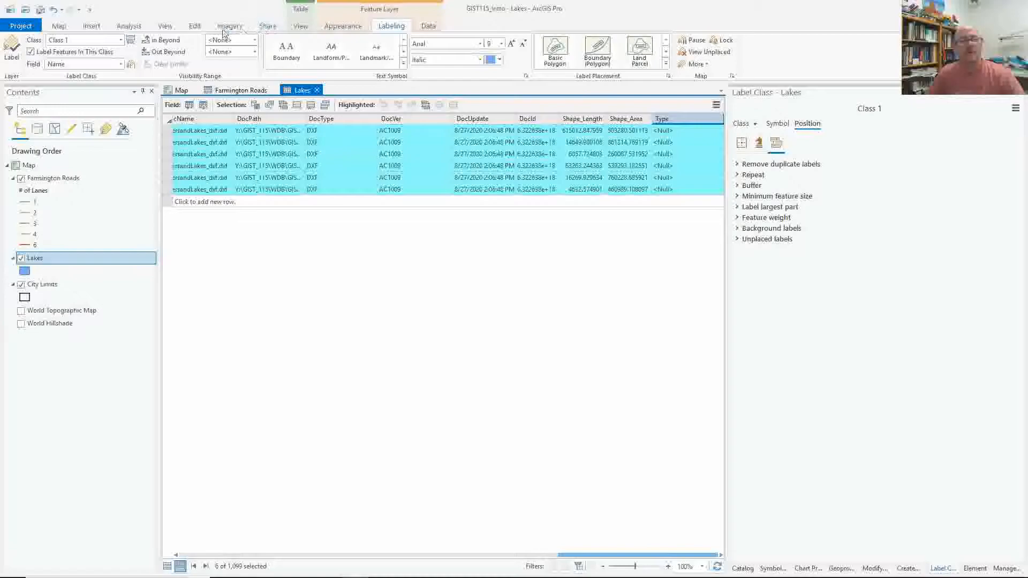
pyautogui.click(195, 26)
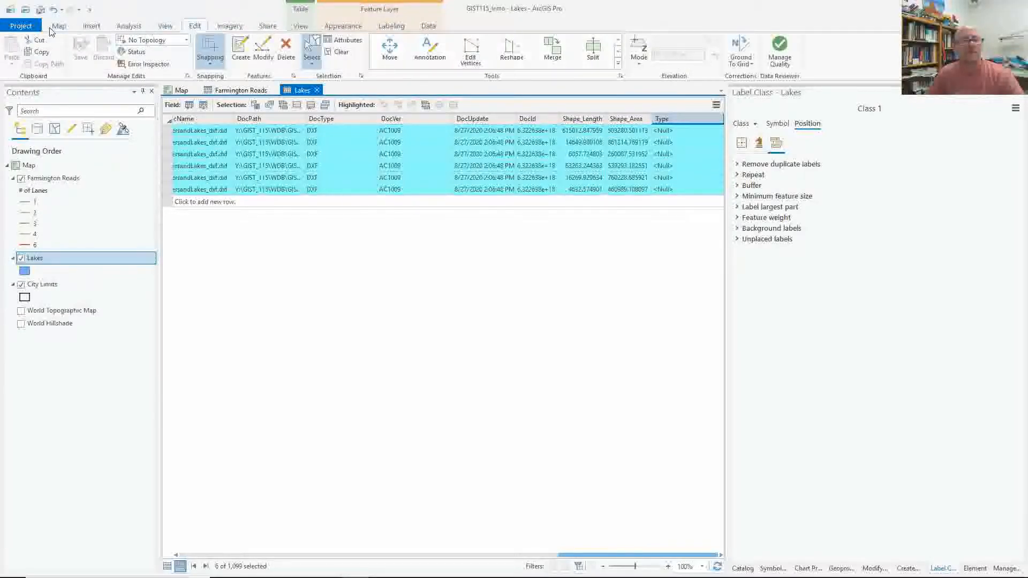
pyautogui.click(344, 43)
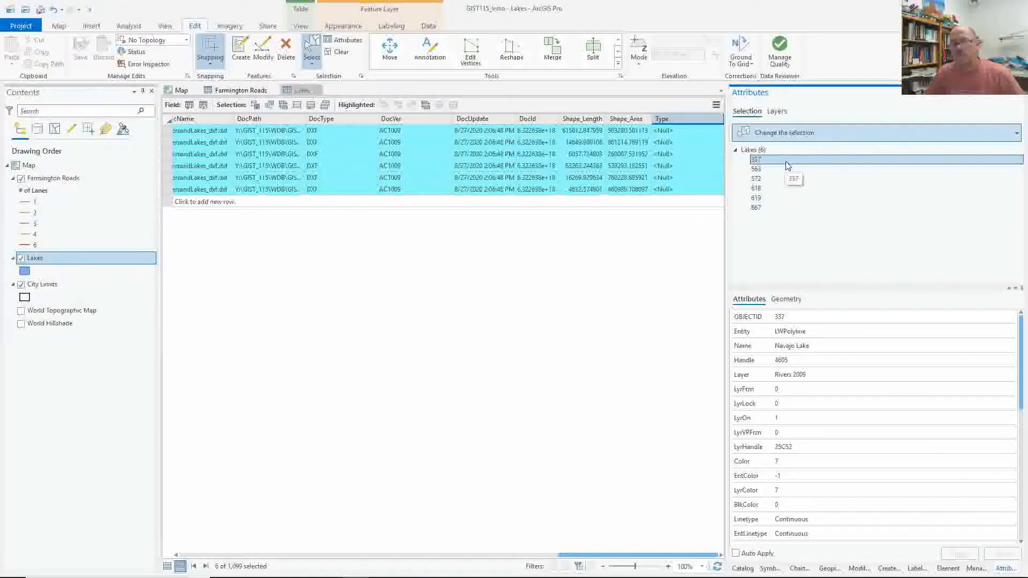
pyautogui.moveTo(780, 162); pyautogui.dragTo(791, 220)
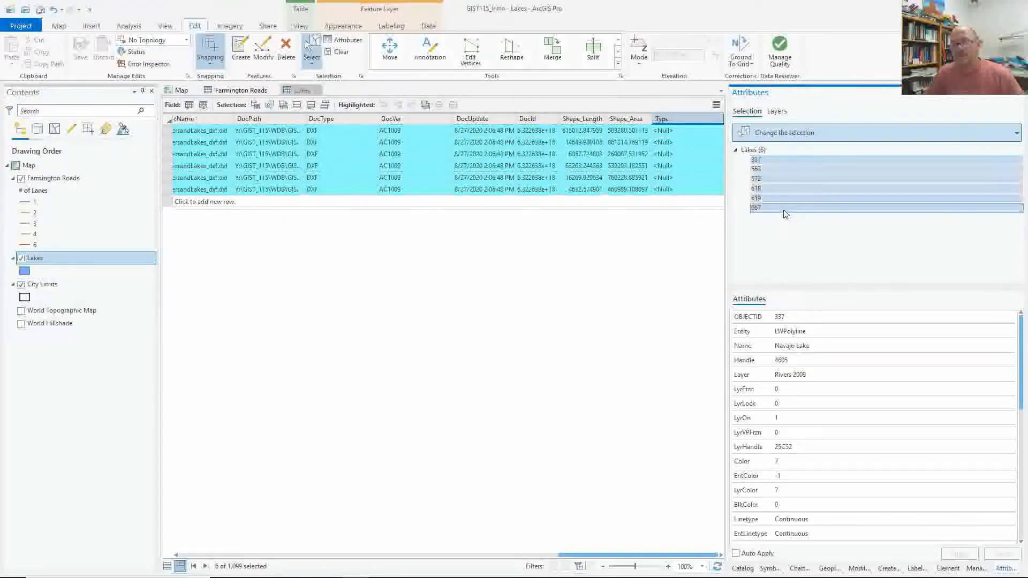
# - Set the Type attribute of the six selected lakes to Lake, with automatic applying of edits turned on
pyautogui.scroll(-6, 844, 377)
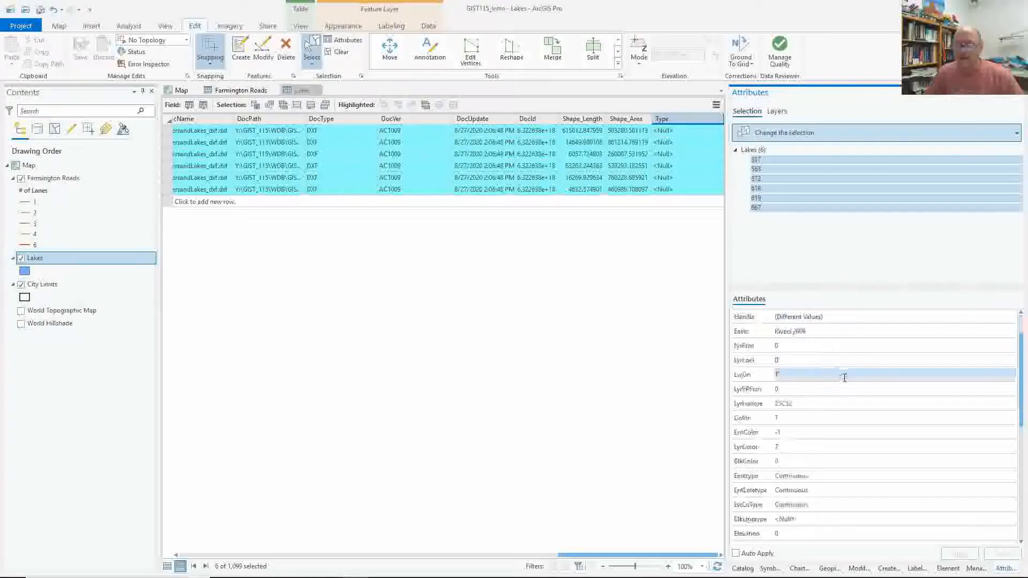
pyautogui.click(805, 534)
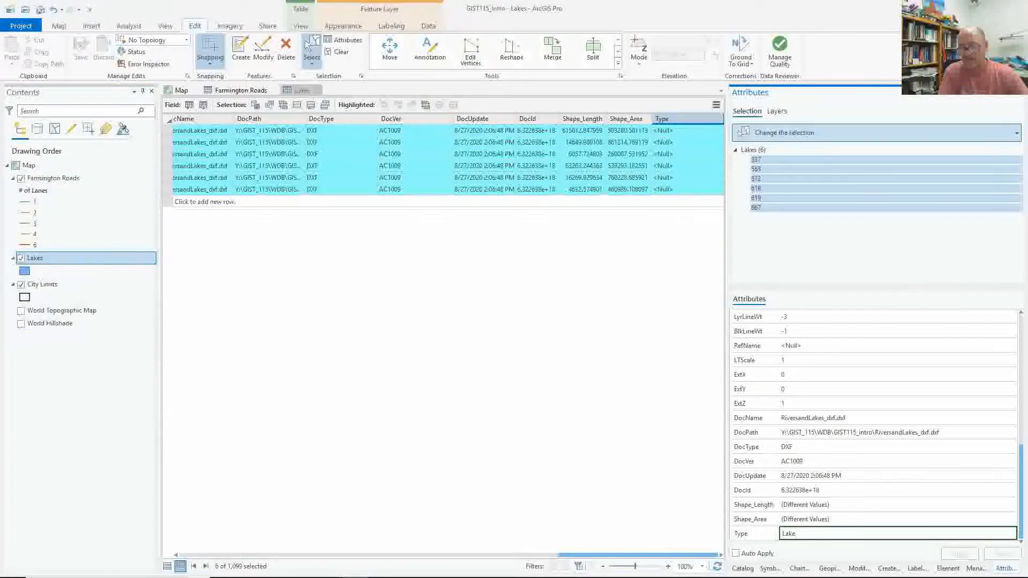
pyautogui.click(736, 553)
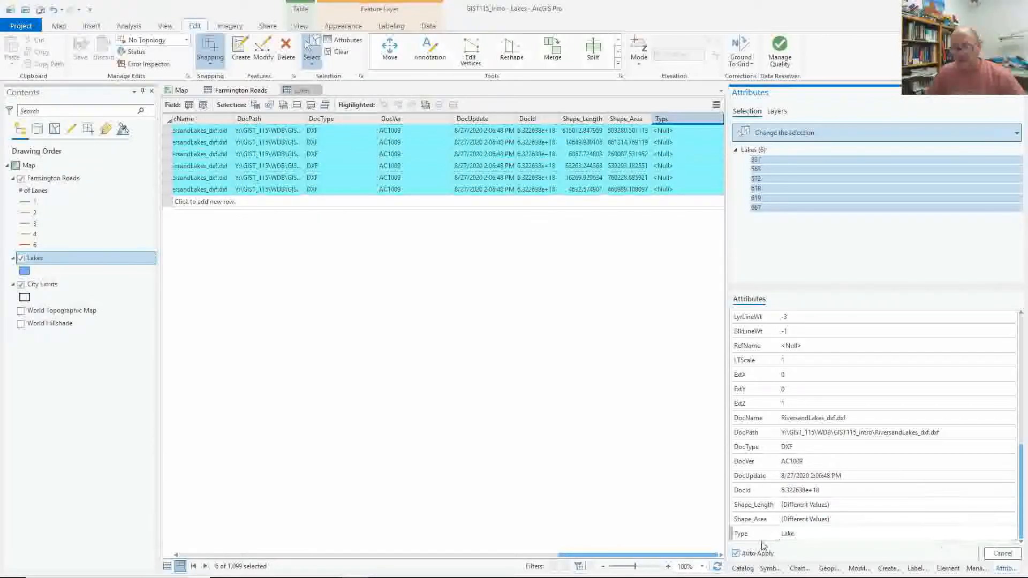
pyautogui.click(816, 533)
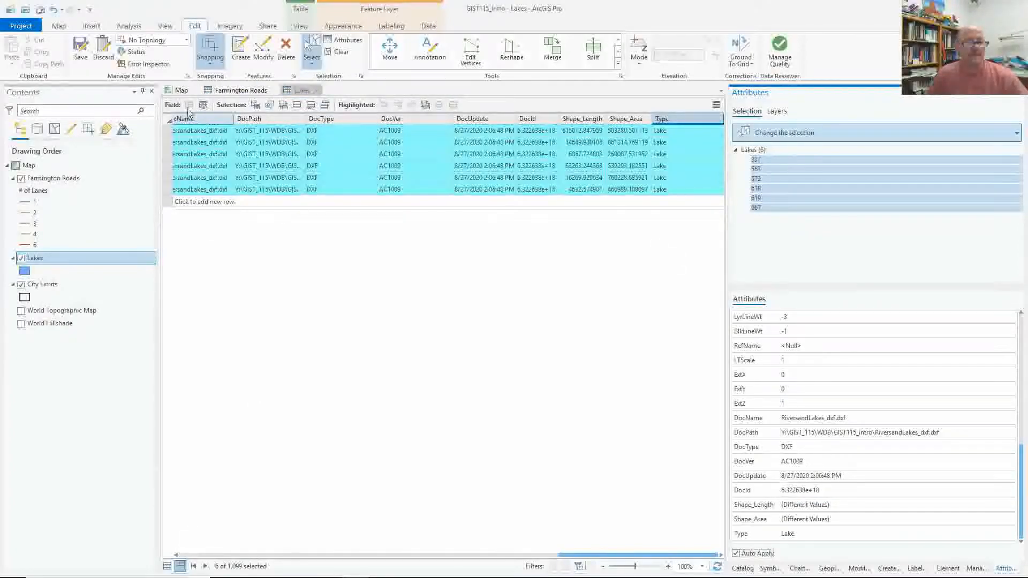
# - Return to the map, clear the lake selection, and select the San Juan River south of Farmington
pyautogui.click(181, 91)
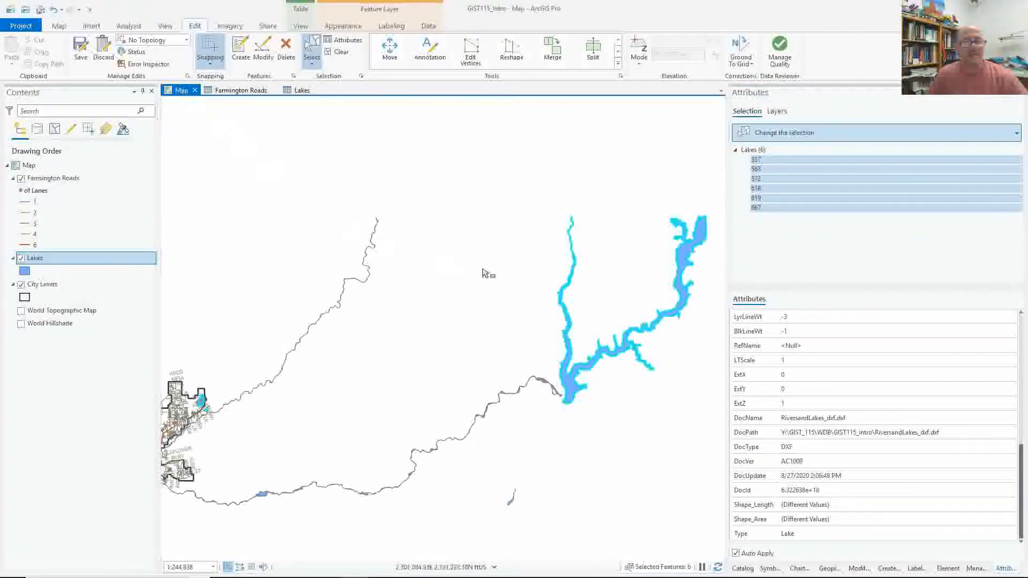
pyautogui.click(594, 436)
pyautogui.moveTo(246, 464); pyautogui.dragTo(603, 342)
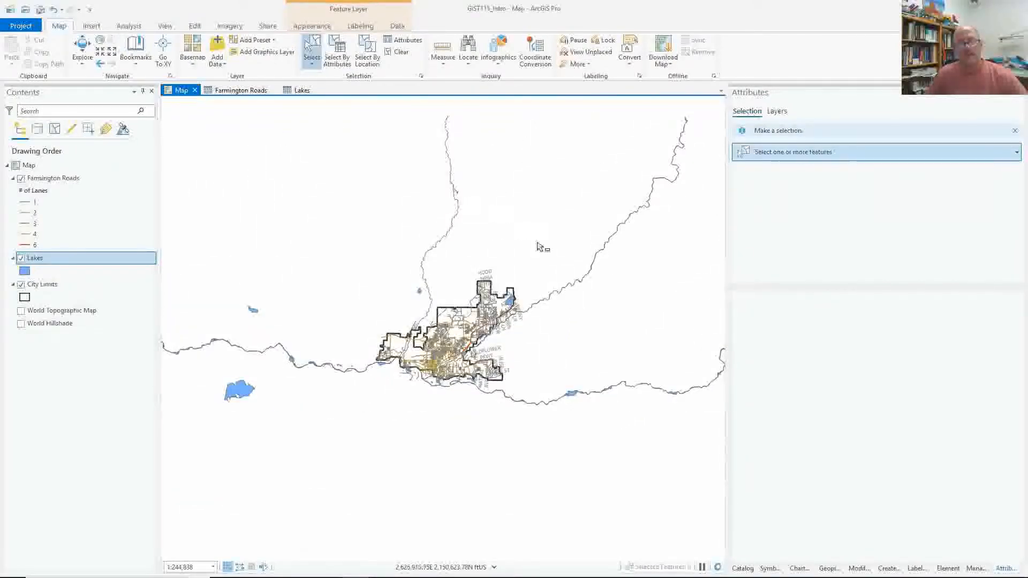
pyautogui.click(601, 396)
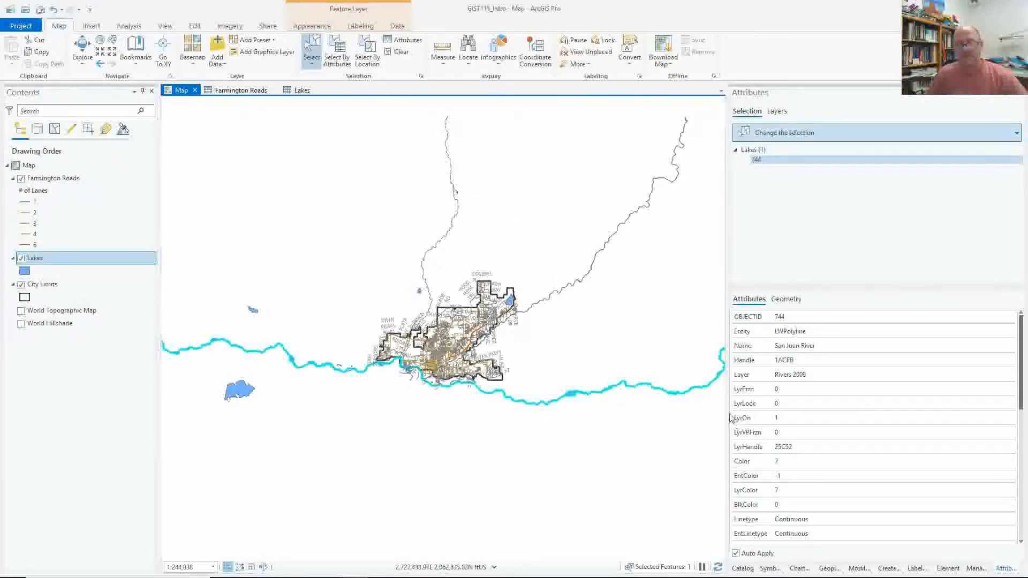
# - Set the Type attribute of the selected San Juan River to River, and clear the selection
pyautogui.scroll(-8, 831, 519)
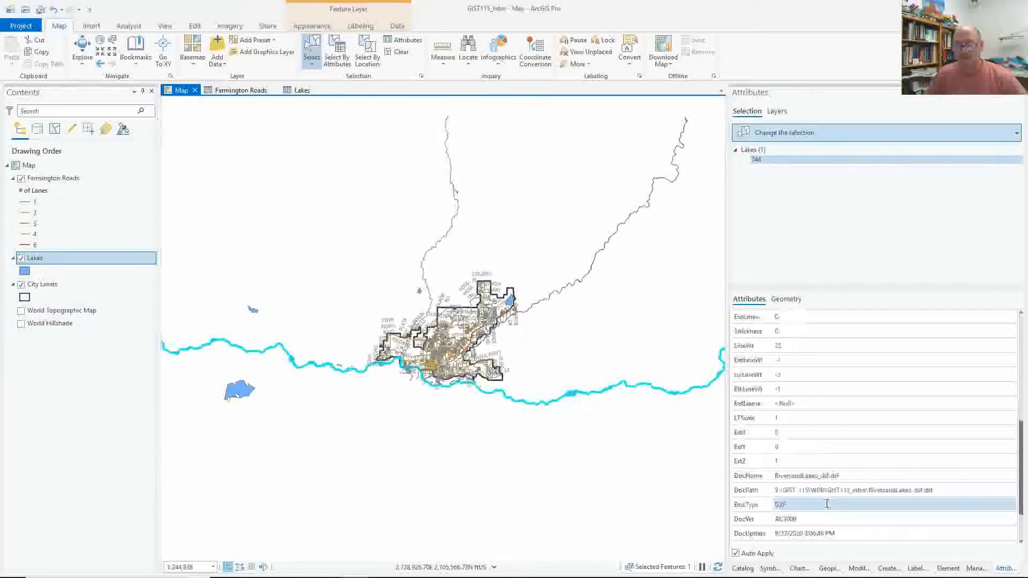
pyautogui.click(801, 532)
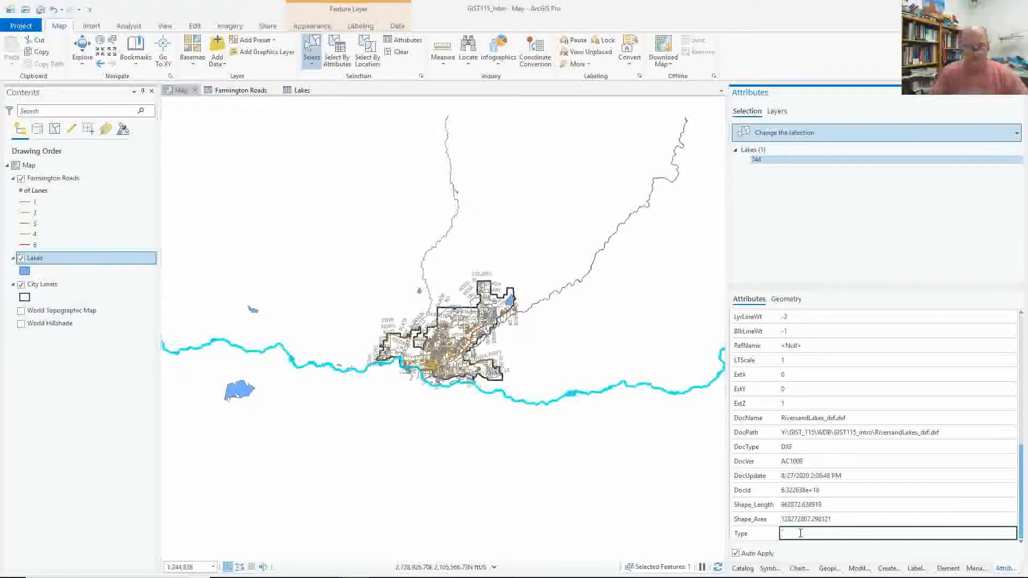
pyautogui.press('Return')
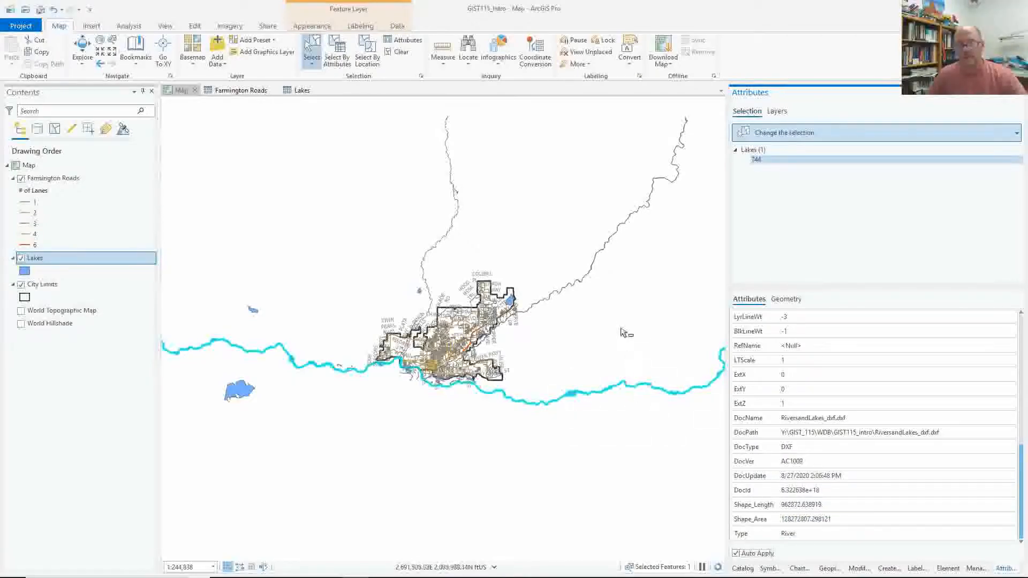
pyautogui.click(598, 240)
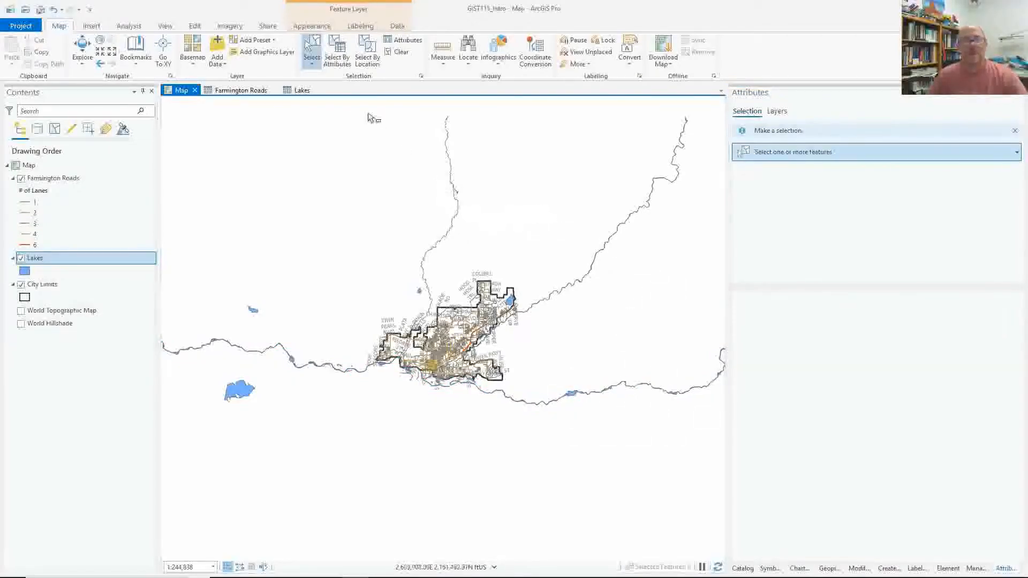
# - Check the name and type columns in the Lakes table, and turn on labels for the Lakes layer using the Name field
pyautogui.click(301, 90)
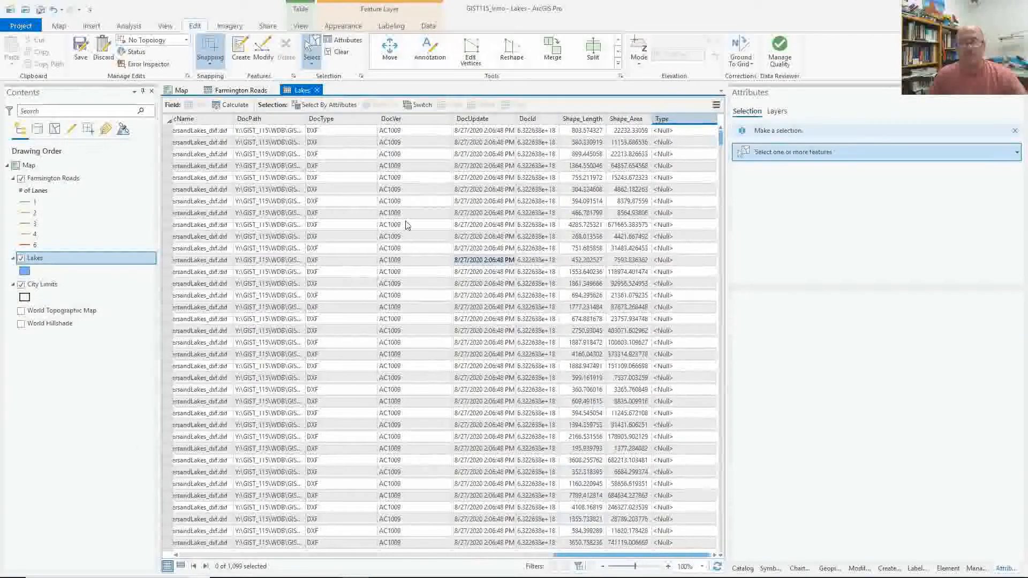
pyautogui.moveTo(565, 558); pyautogui.dragTo(360, 557)
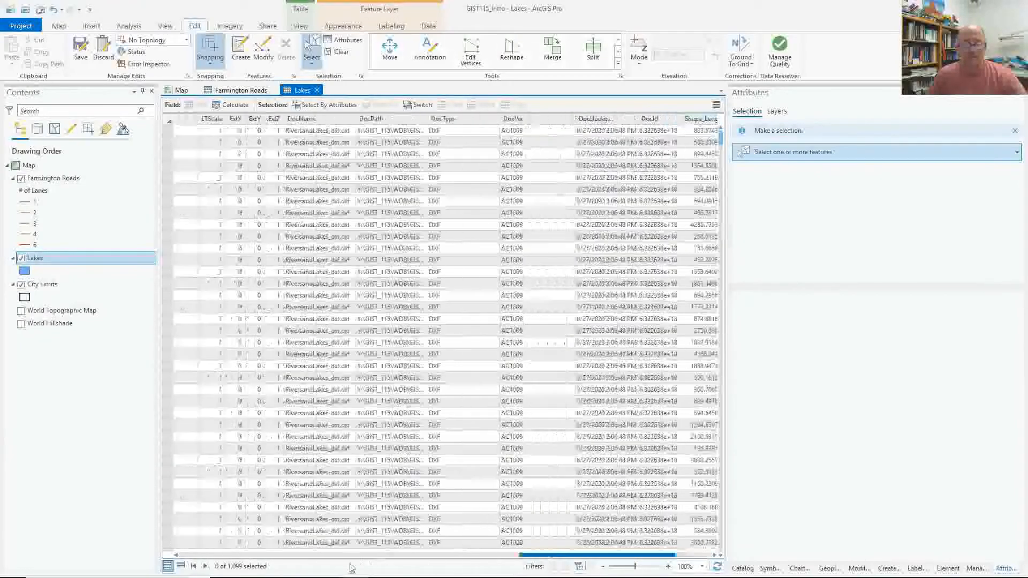
pyautogui.click(176, 556)
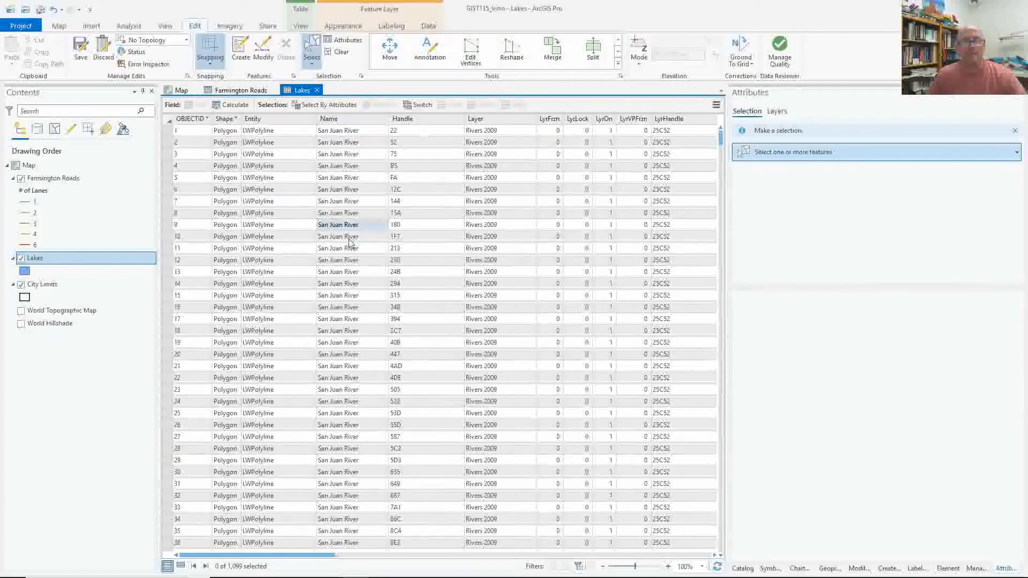
pyautogui.click(169, 92)
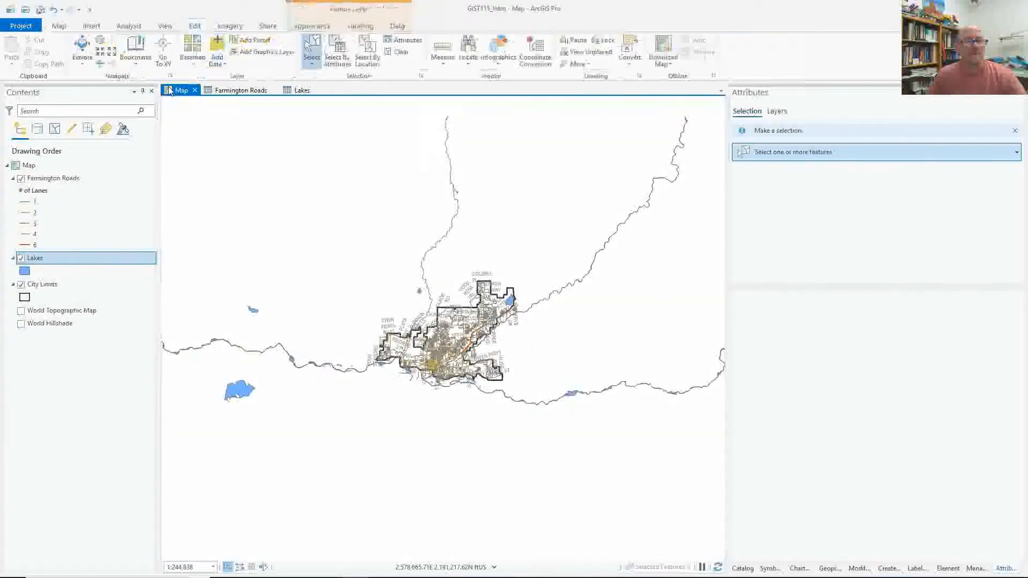
pyautogui.click(358, 26)
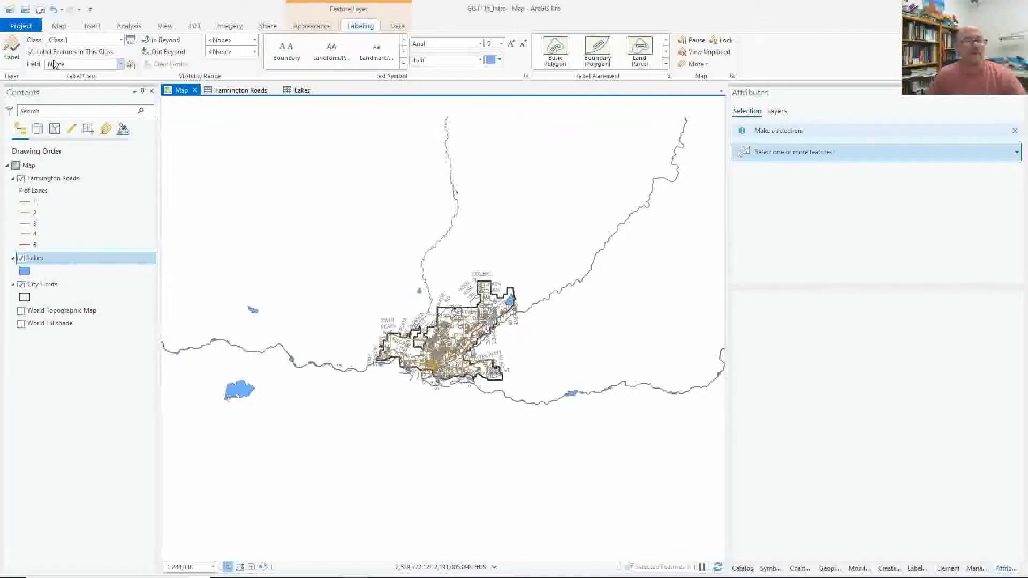
pyautogui.click(13, 49)
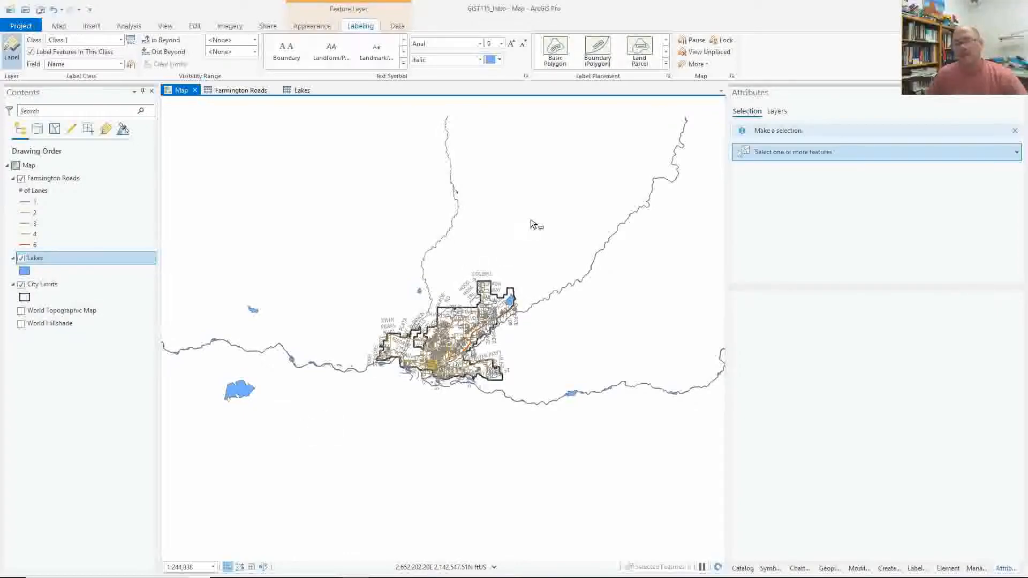
# - Try the Curved around polygon placement for the Lakes labels, and return the placement to Horizontal around polygon
pyautogui.click(668, 76)
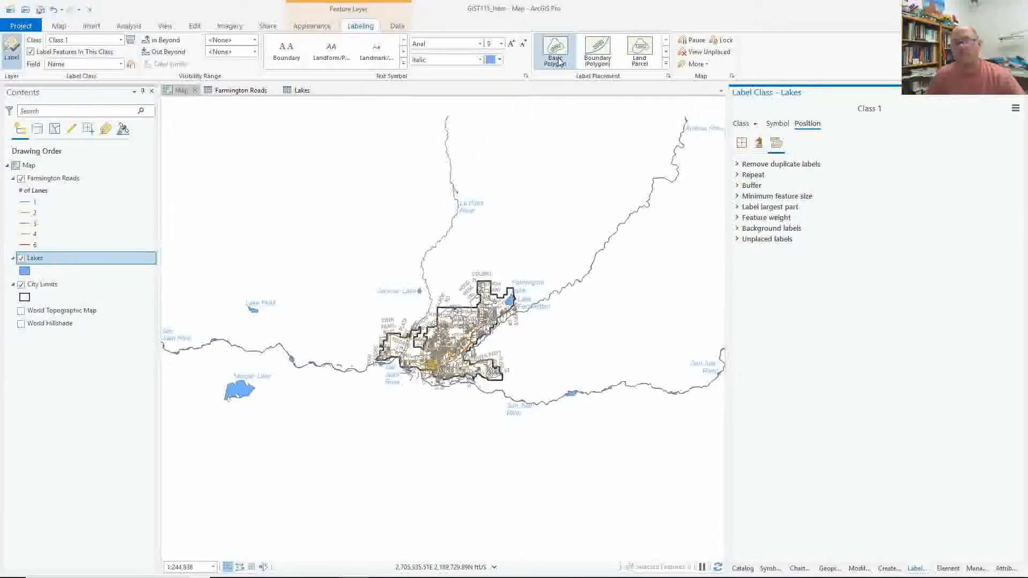
pyautogui.click(666, 65)
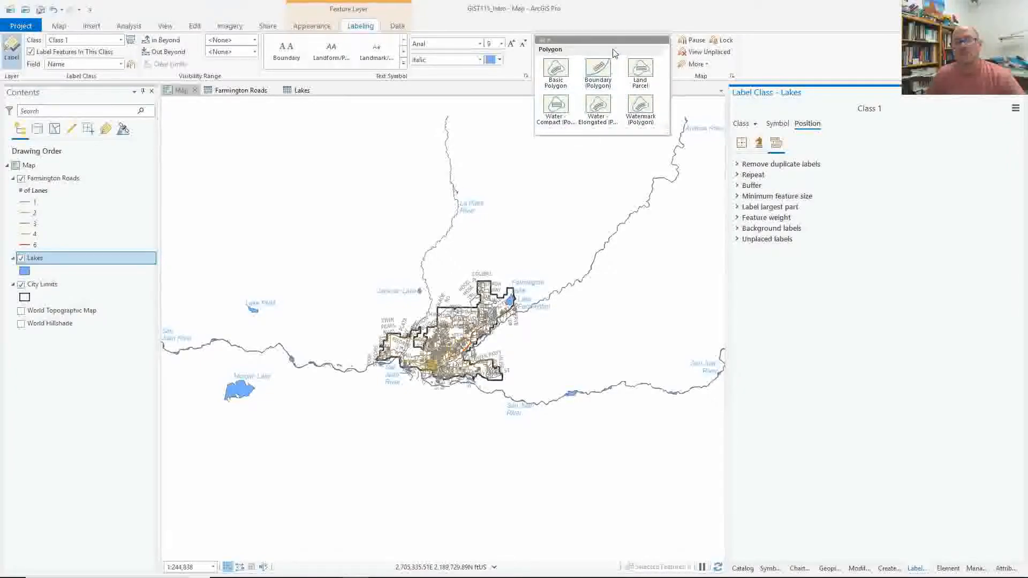
pyautogui.click(851, 176)
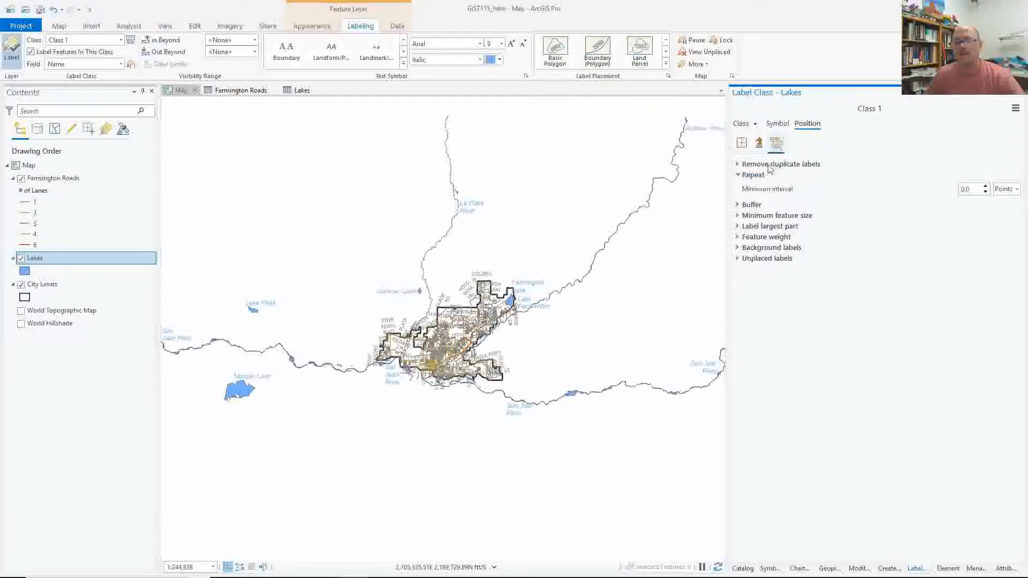
pyautogui.click(744, 143)
pyautogui.click(738, 166)
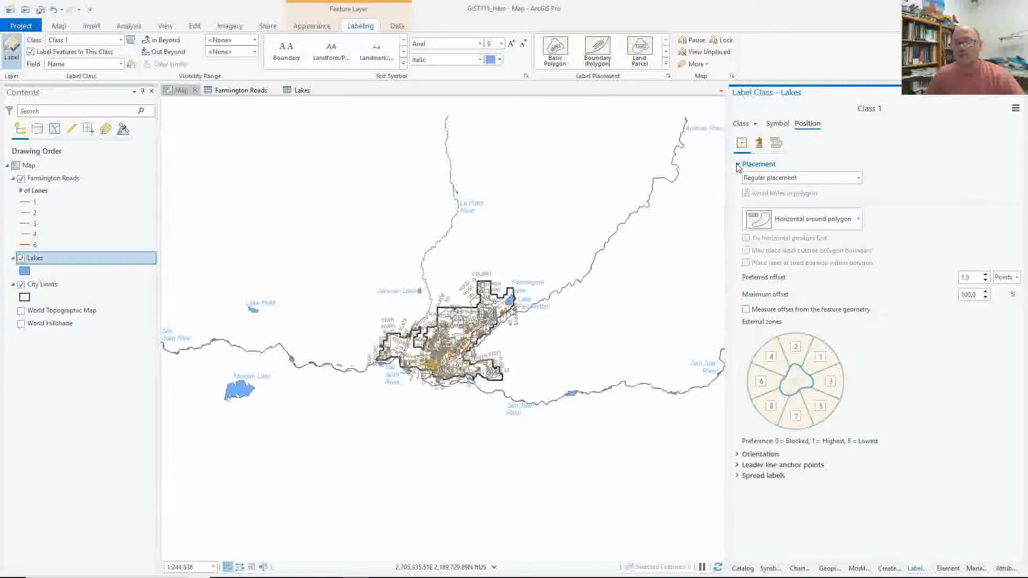
pyautogui.click(858, 221)
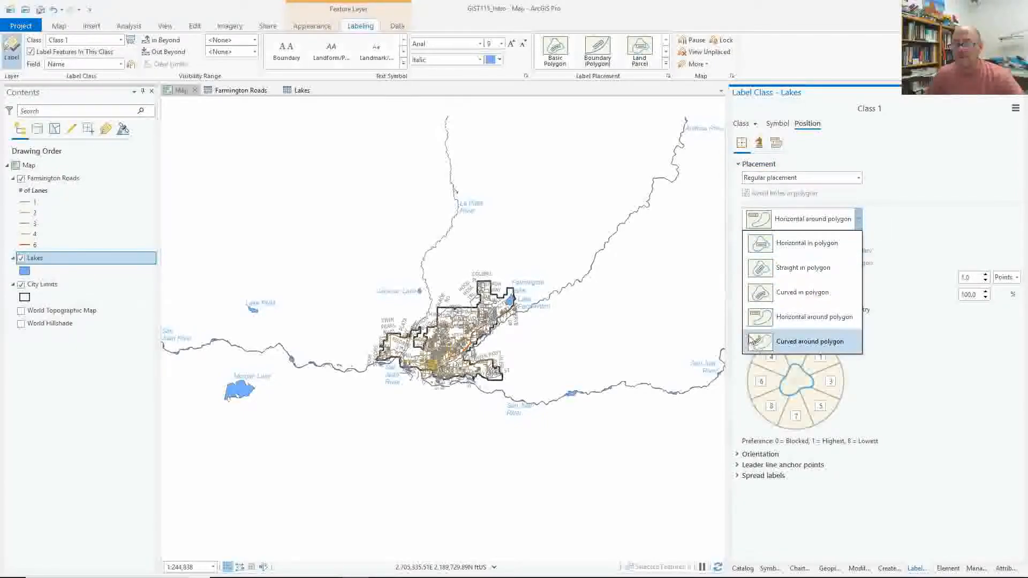
pyautogui.click(814, 345)
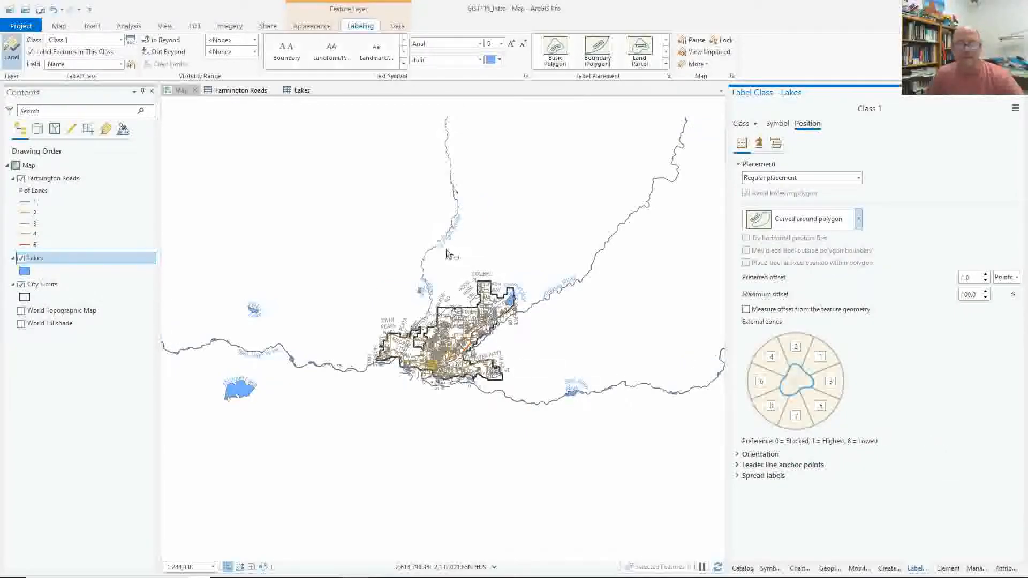
pyautogui.click(811, 220)
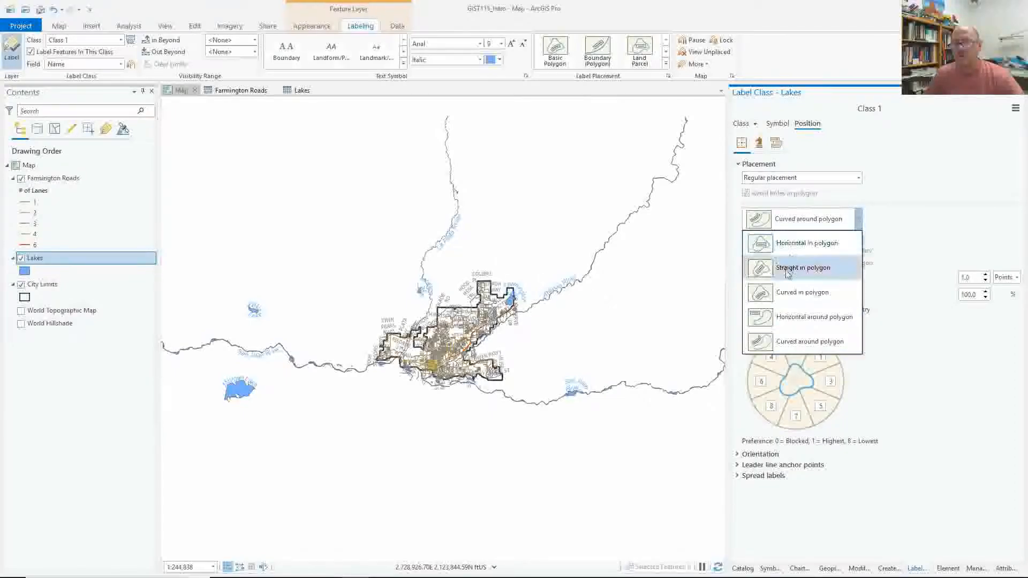
pyautogui.click(791, 319)
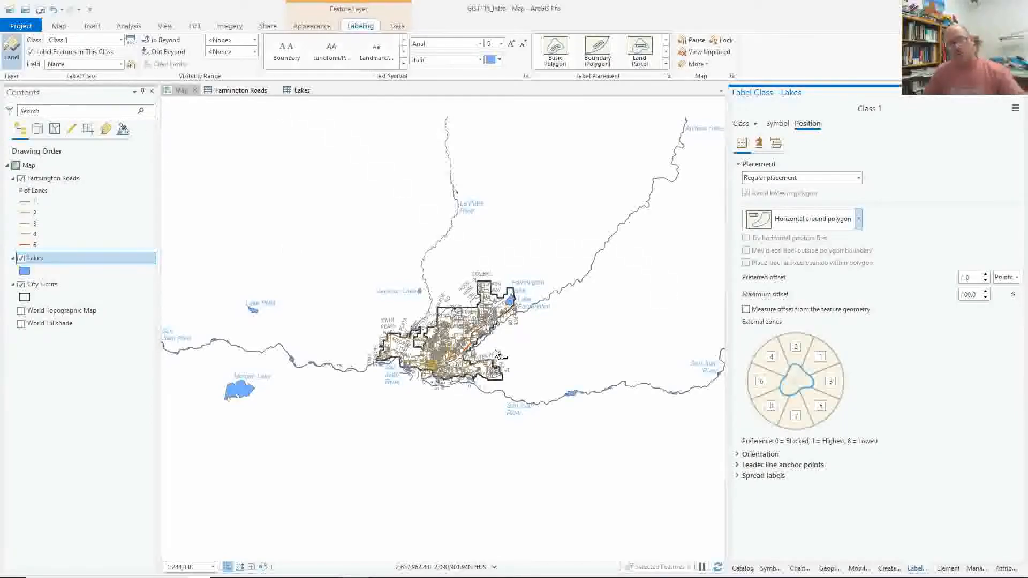
# - Frame the map closely on Farmington's city area and create a new ANSI Landscape Letter (8.5" × 11") layout
pyautogui.scroll(5, 468, 345)
pyautogui.scroll(-3, 467, 345)
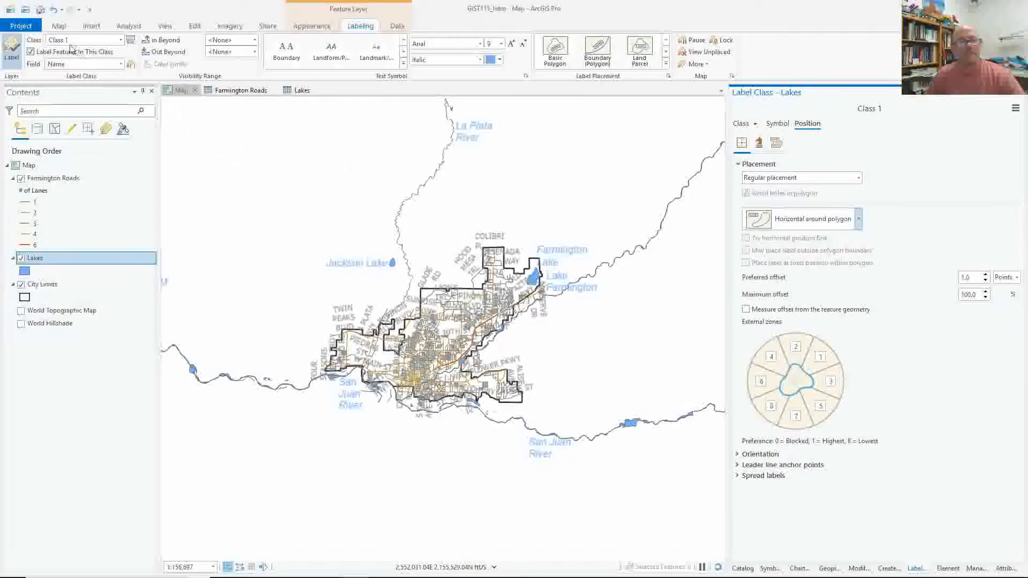
pyautogui.click(91, 27)
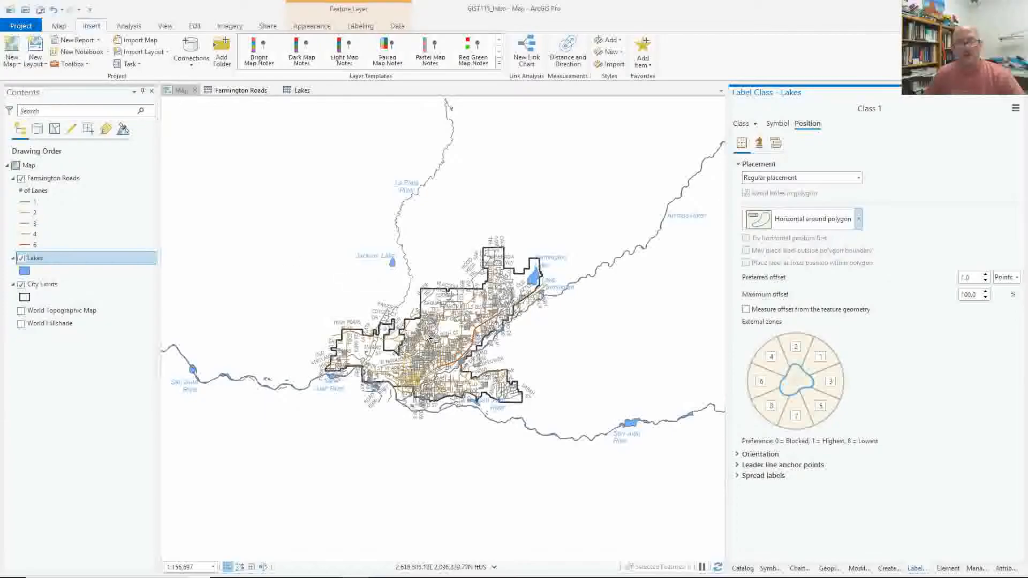
pyautogui.scroll(2, 428, 339)
pyautogui.scroll(3, 455, 339)
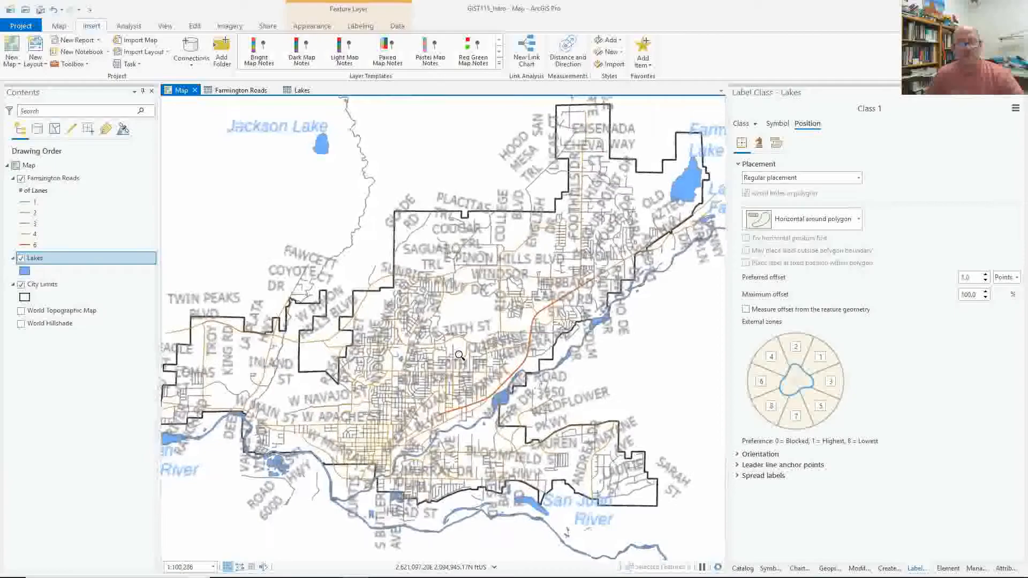
pyautogui.scroll(3, 459, 355)
pyautogui.moveTo(406, 368); pyautogui.dragTo(440, 371)
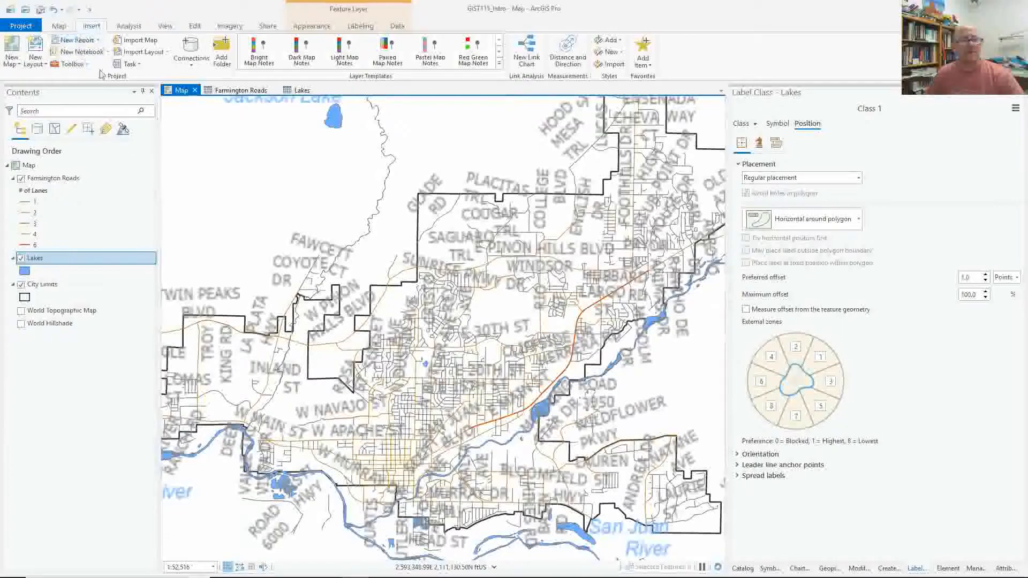
pyautogui.click(36, 62)
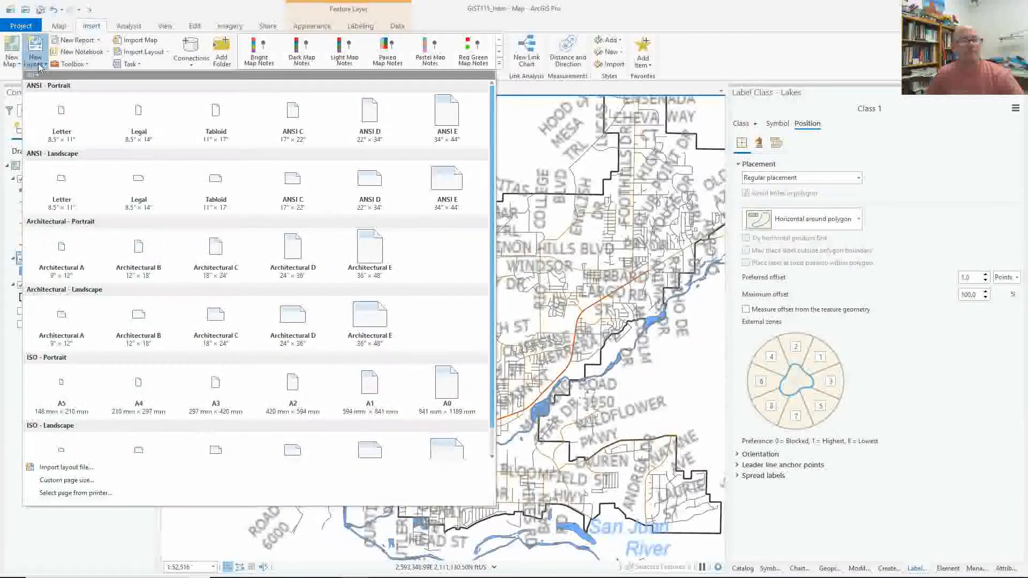
pyautogui.click(61, 190)
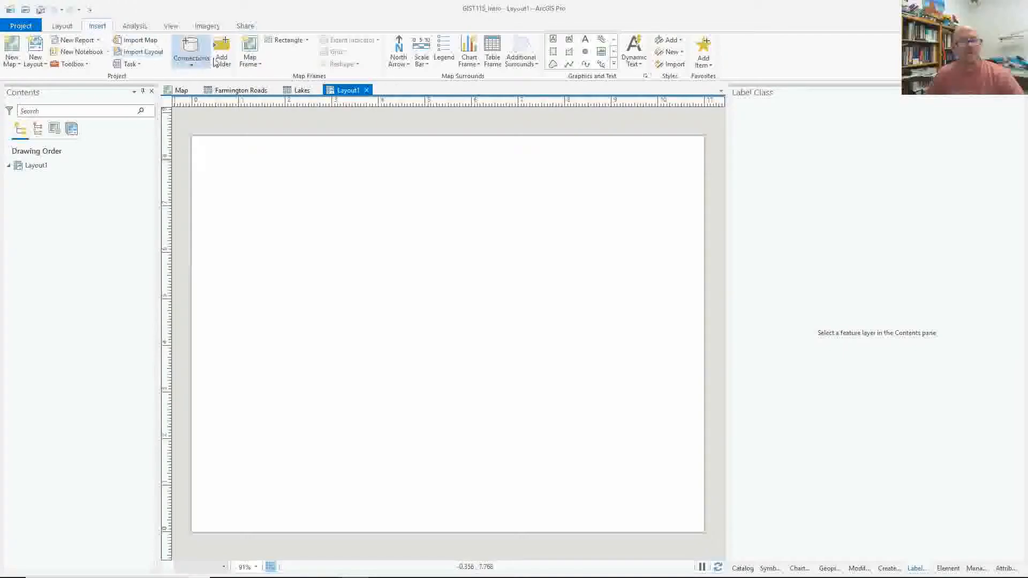
# - Insert a map frame with the 1:52,516 map extent, about 10.5 by 8 inches, nearly filling the page, and shift it slightly up and left
pyautogui.click(260, 58)
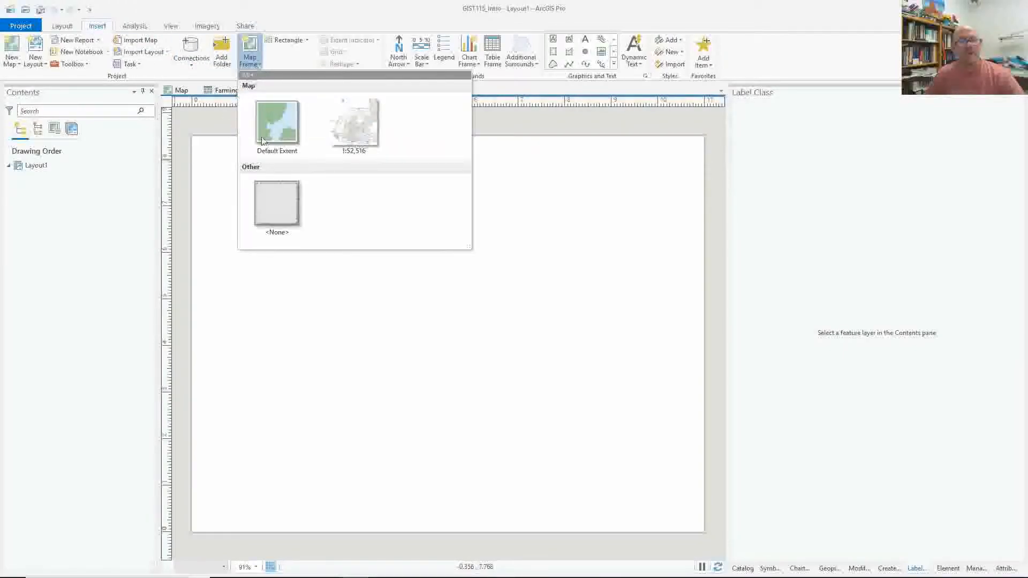
pyautogui.click(353, 126)
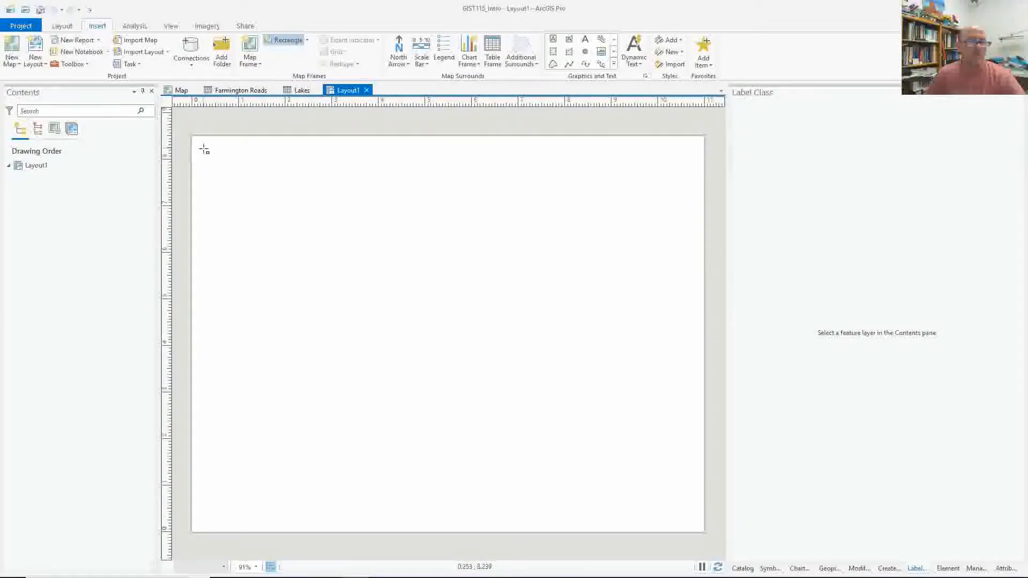
pyautogui.moveTo(203, 148); pyautogui.dragTo(694, 520)
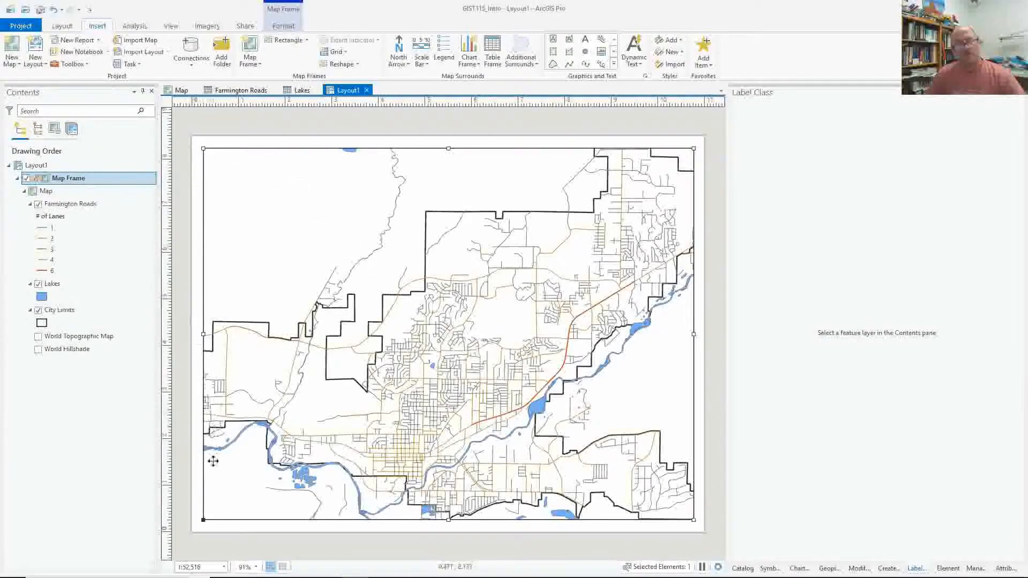
pyautogui.moveTo(268, 208); pyautogui.dragTo(291, 194)
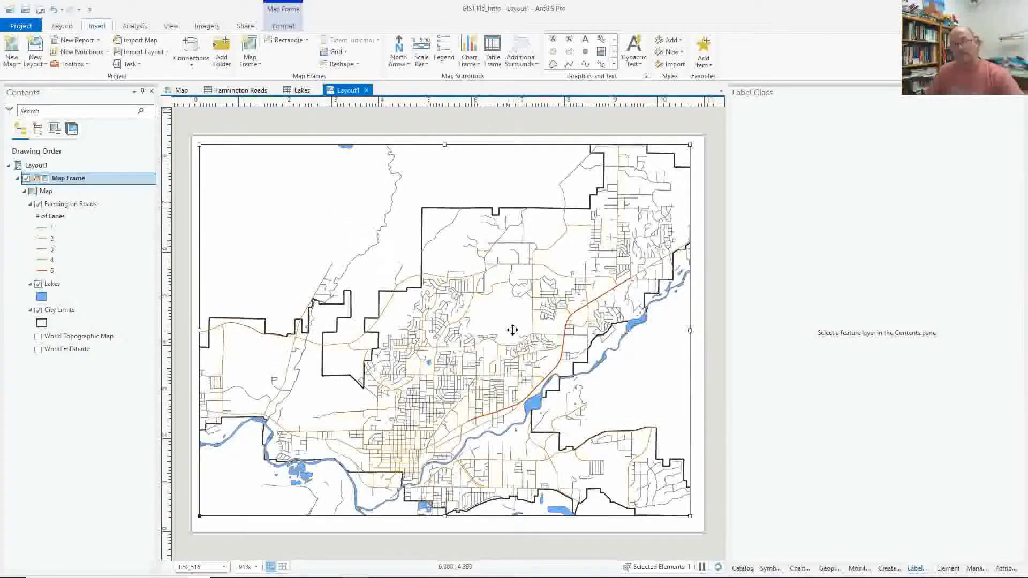
# - Activate the layout's map frame and adjust its extent so the whole Farmington city limits fit inside
pyautogui.rightClick(519, 156)
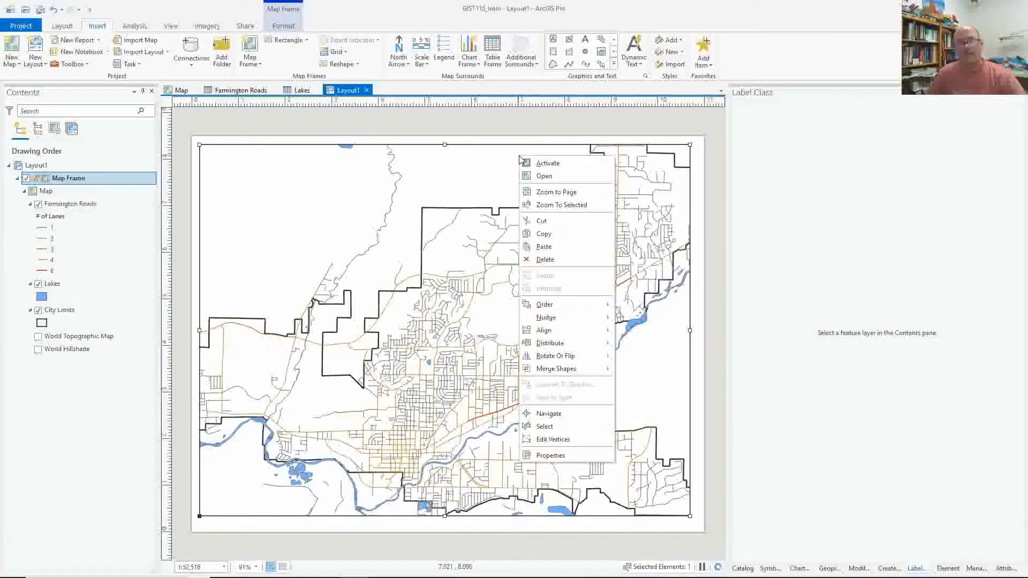
pyautogui.click(548, 164)
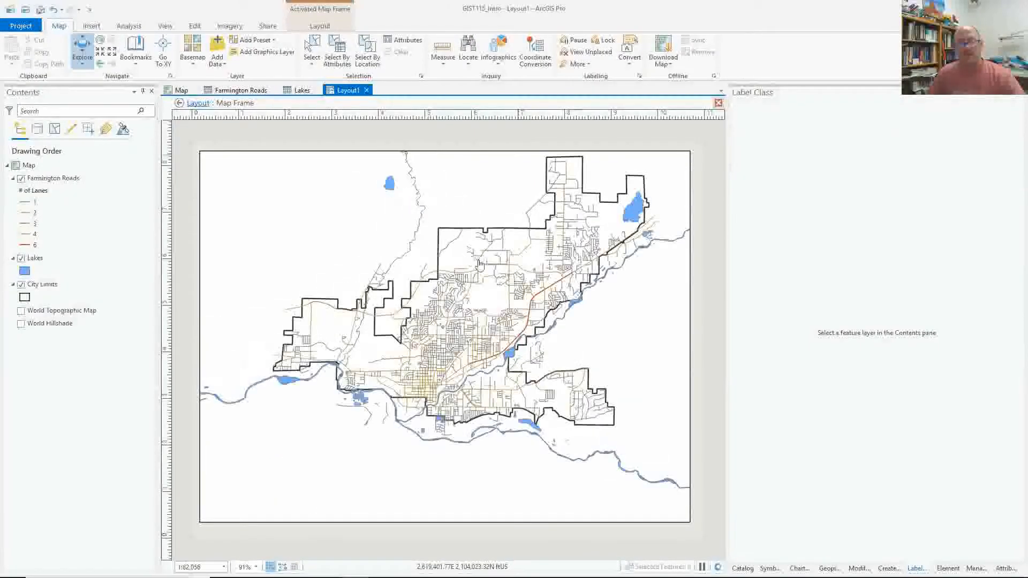
pyautogui.moveTo(486, 279); pyautogui.dragTo(487, 314)
pyautogui.scroll(2, 493, 309)
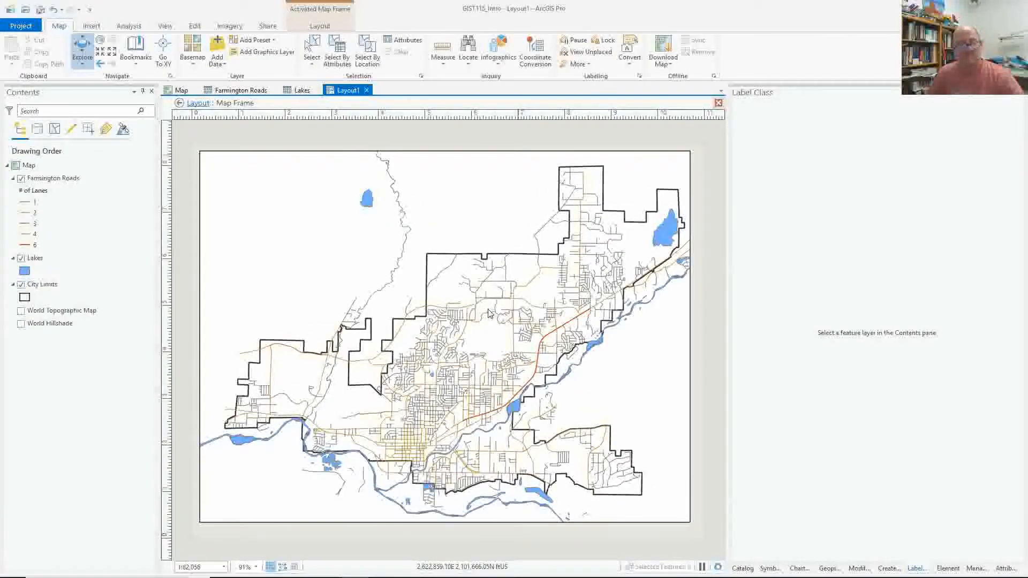
# - Set the map frame's scale to 1:63,360 and recentre the map on the city limits
pyautogui.click(203, 568)
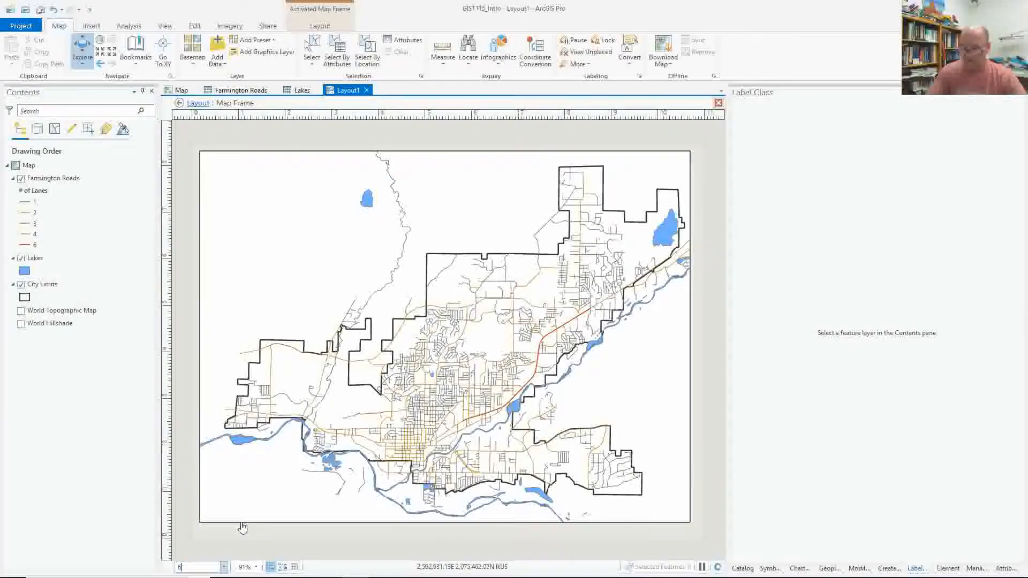
pyautogui.write('63360')
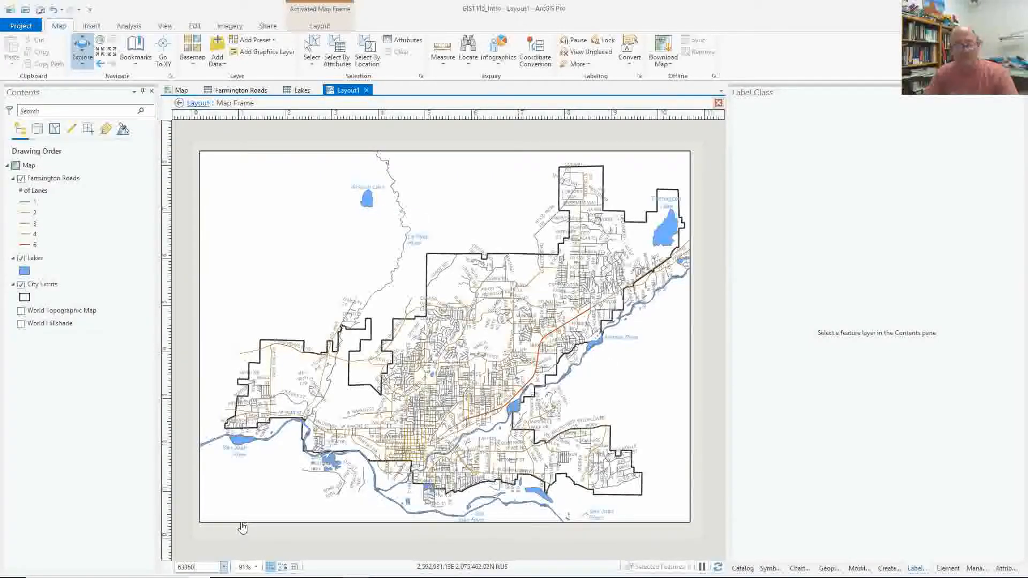
pyautogui.press('Return')
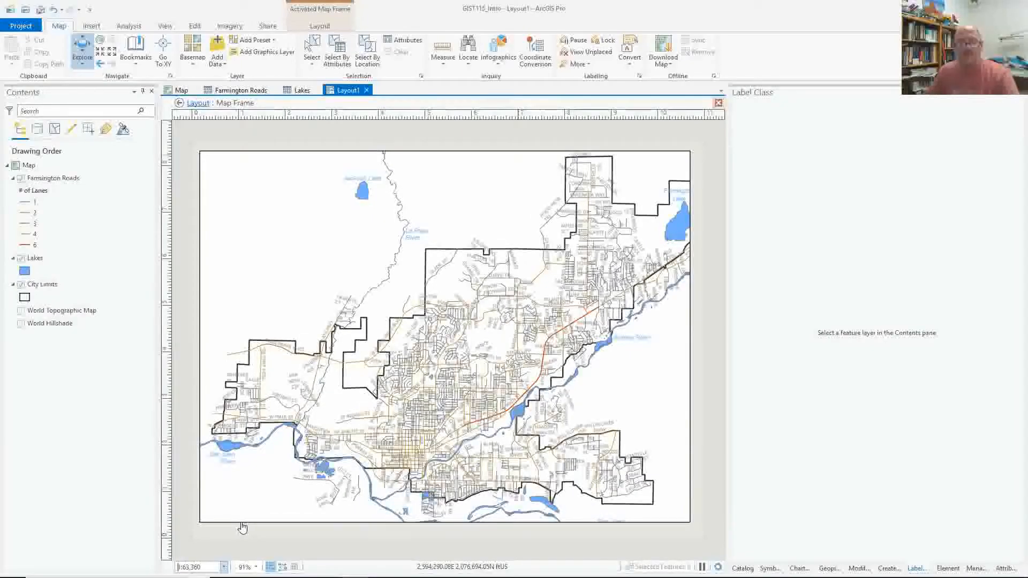
pyautogui.moveTo(483, 345); pyautogui.dragTo(474, 349)
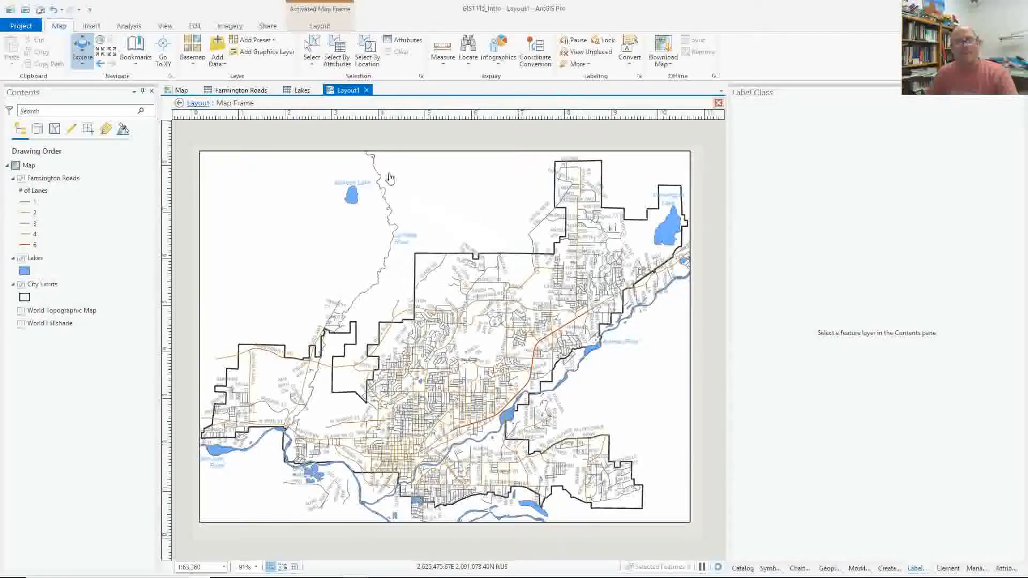
# - Leave the activated map frame, return to the layout, and deselect the map frame
pyautogui.click(195, 104)
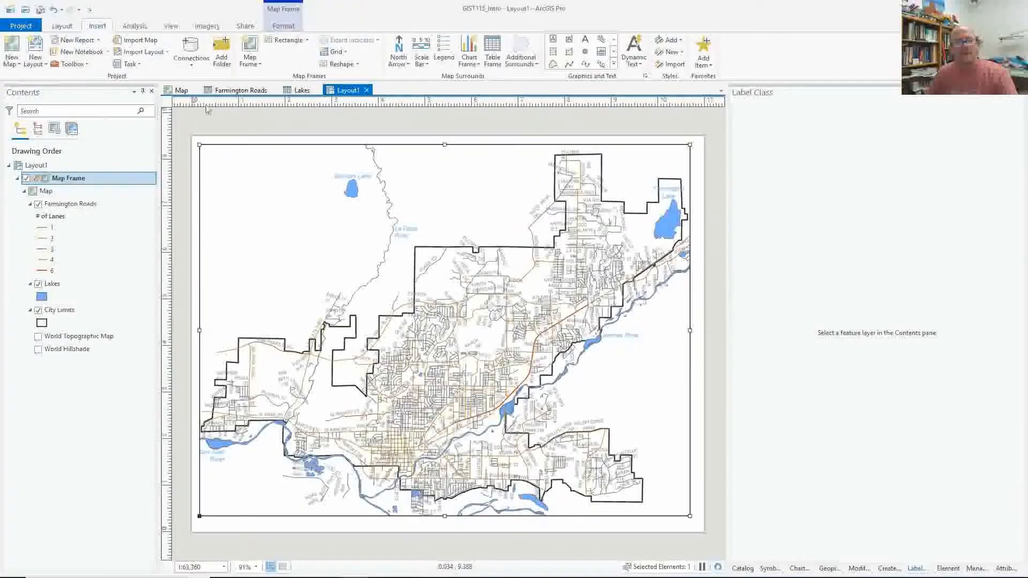
pyautogui.rightClick(284, 179)
pyautogui.click(200, 141)
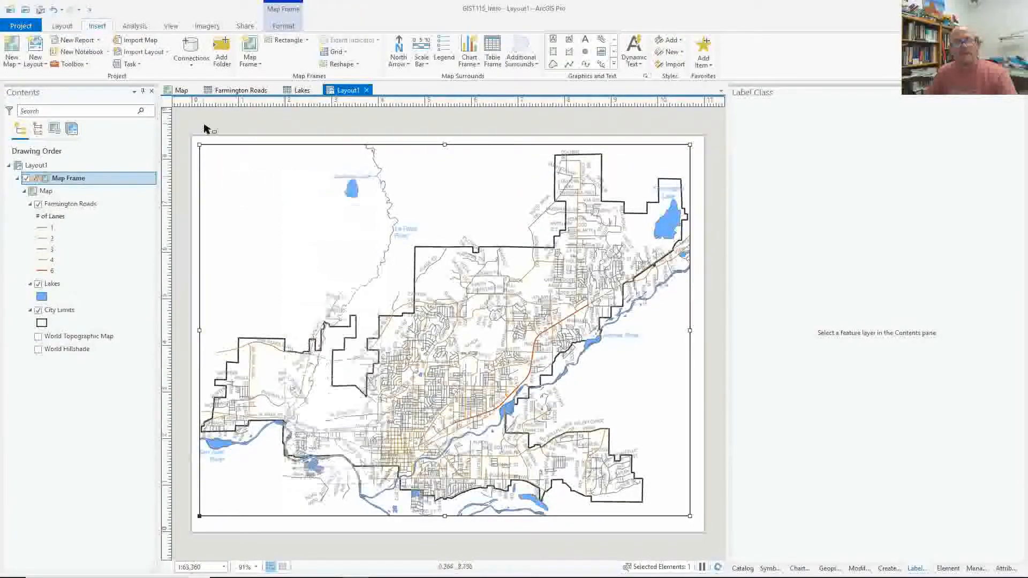
pyautogui.click(225, 129)
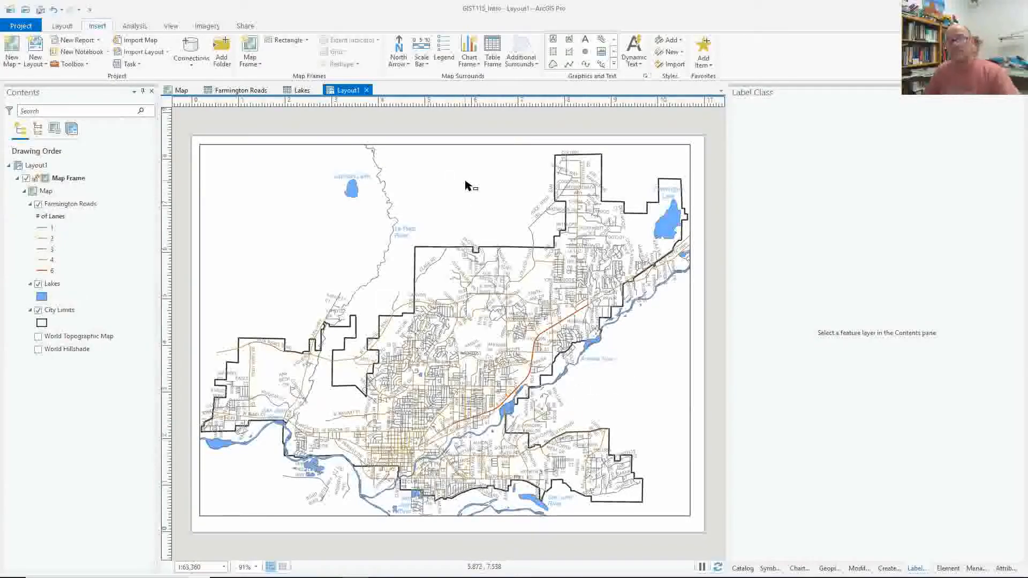
# - Insert a slim north arrow about 1.6 inches tall in the empty northwest area of the map
pyautogui.click(406, 66)
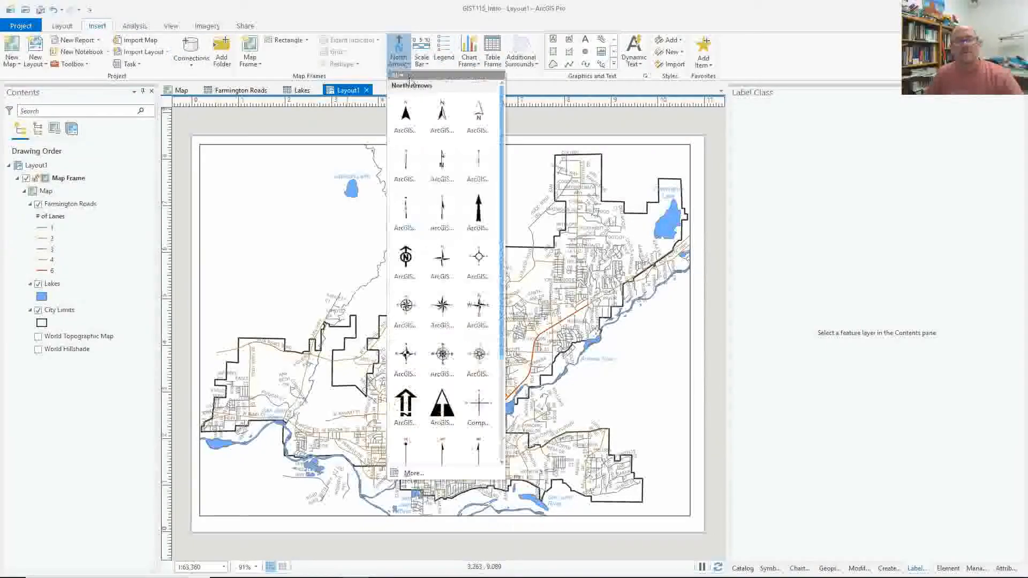
pyautogui.click(408, 170)
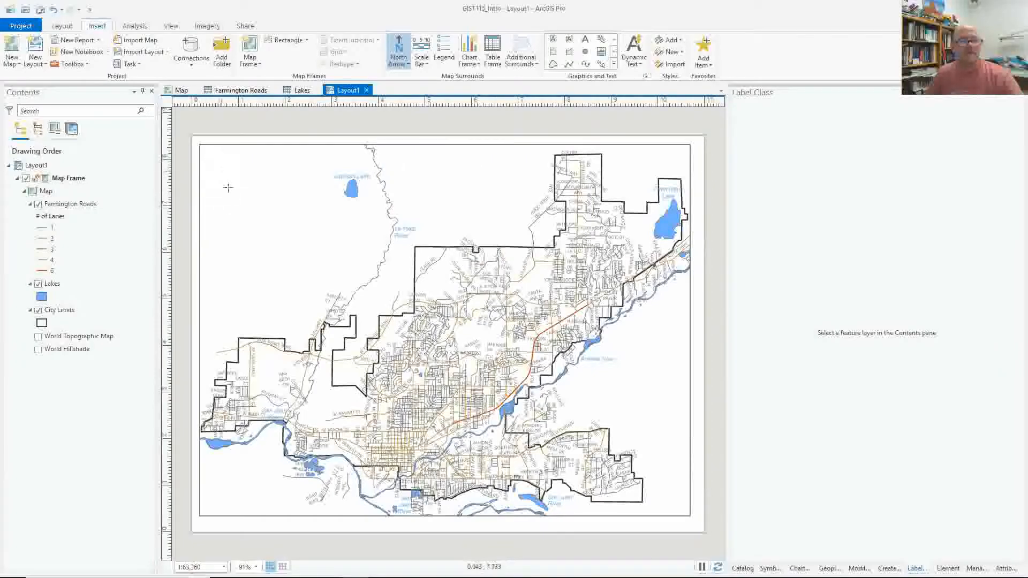
pyautogui.moveTo(233, 215); pyautogui.dragTo(261, 292)
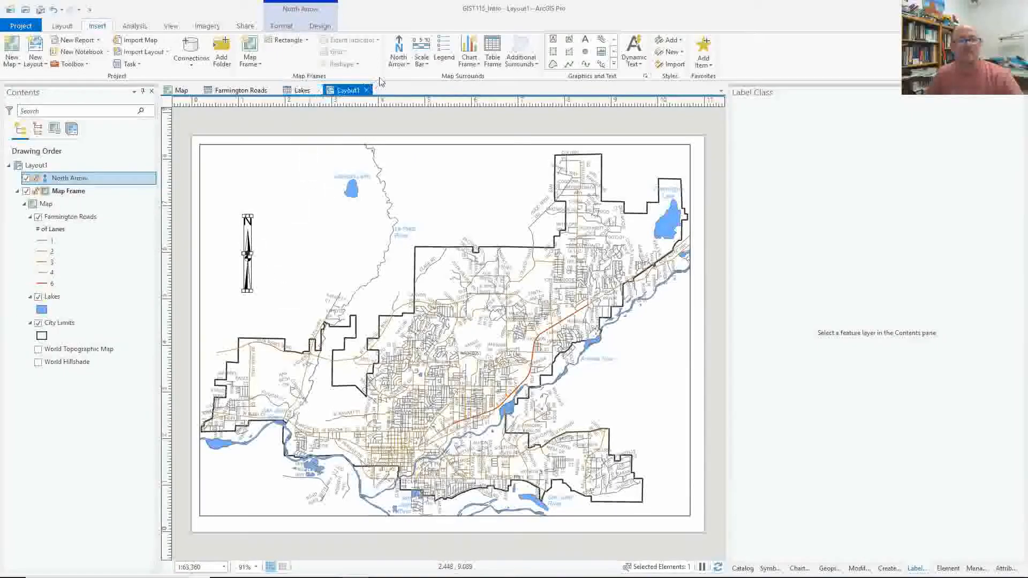
# - Insert an imperial Stepped Scale Line below the north arrow and widen it to span 2 miles
pyautogui.click(423, 65)
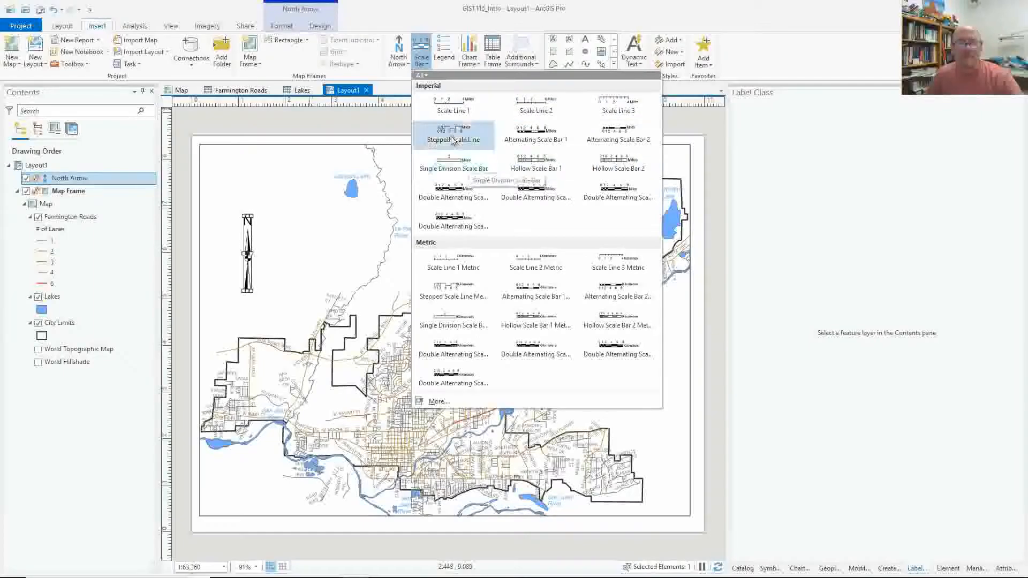
pyautogui.click(454, 132)
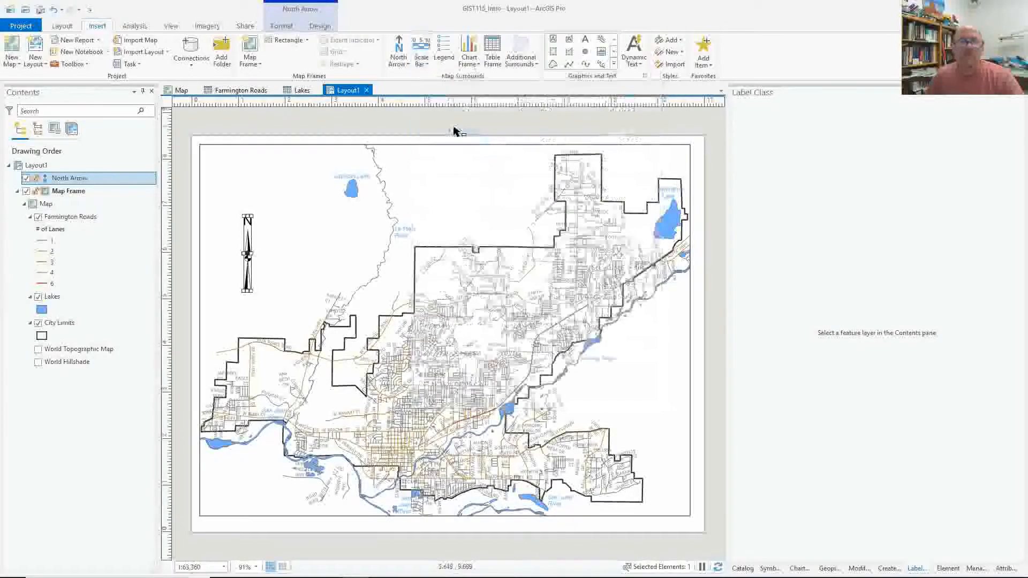
pyautogui.moveTo(209, 301); pyautogui.dragTo(294, 321)
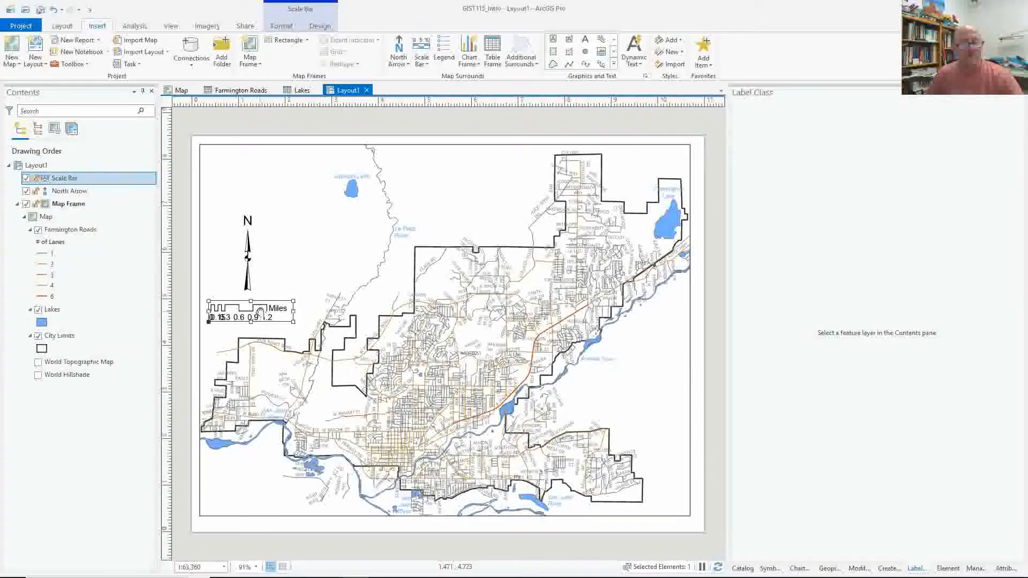
pyautogui.scroll(5, 259, 311)
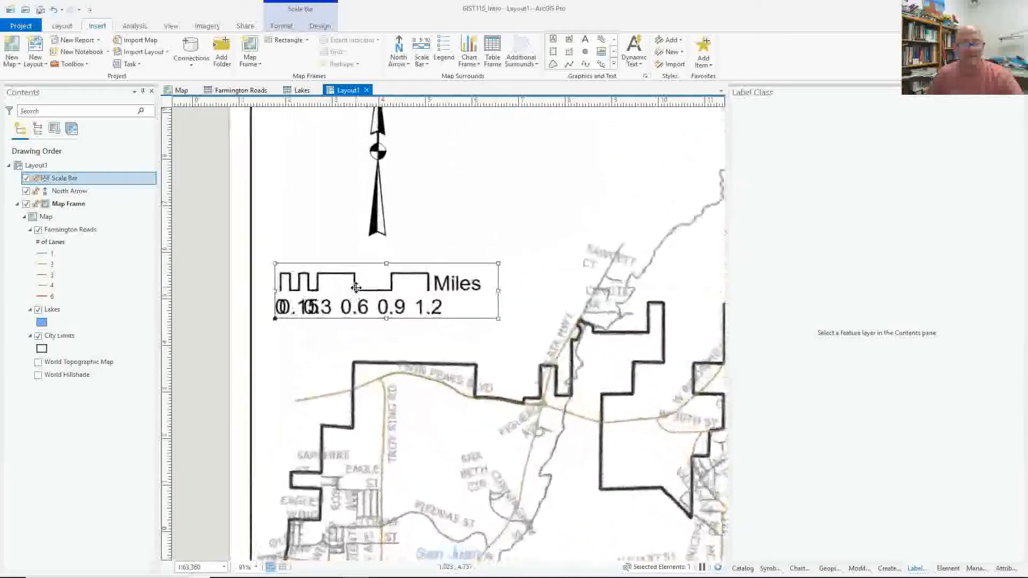
pyautogui.scroll(2, 356, 287)
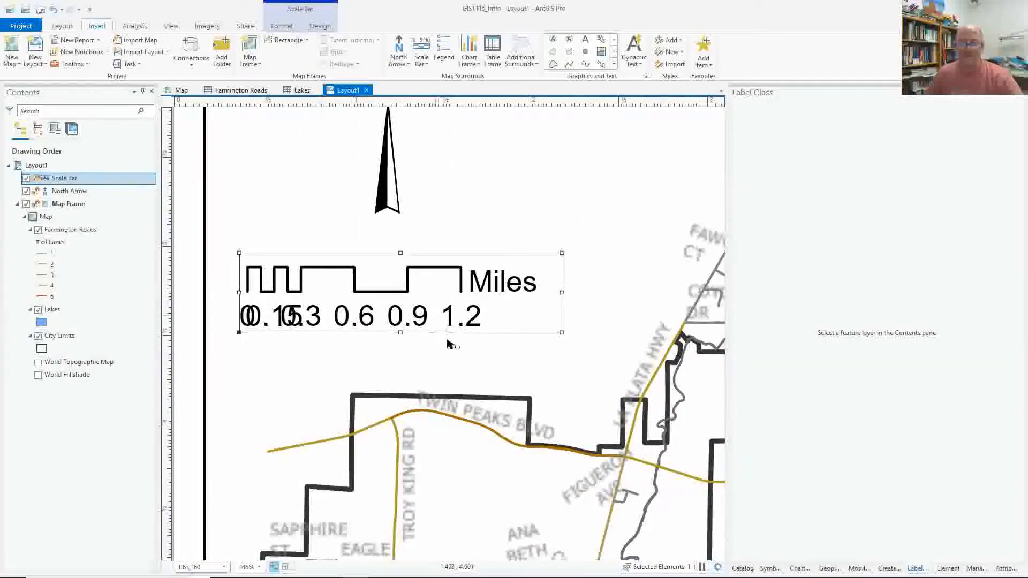
pyautogui.moveTo(563, 292); pyautogui.dragTo(706, 292)
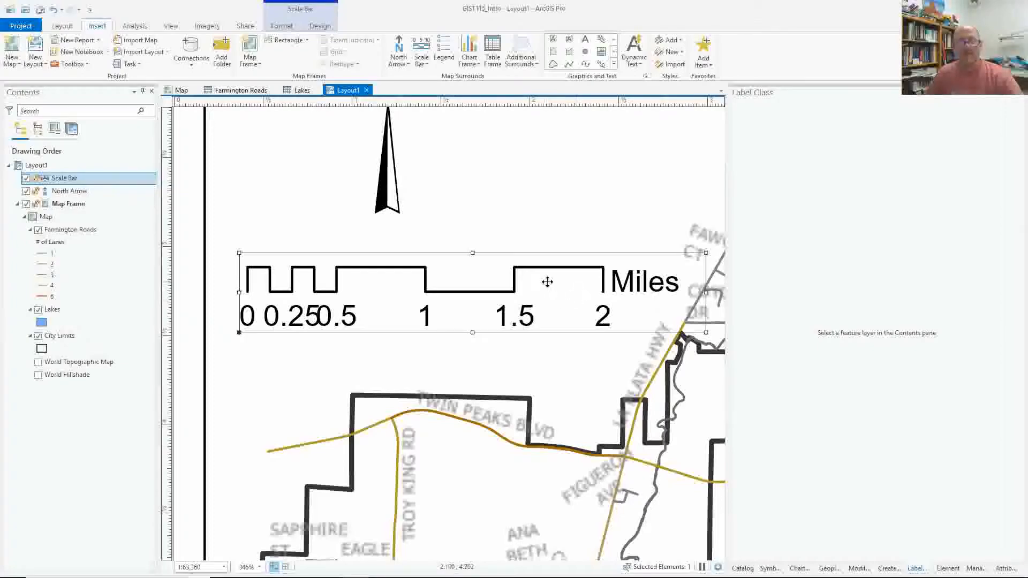
# - Move the scale bar slightly closer to the north arrow and centre the arrow above it
pyautogui.scroll(-4, 549, 282)
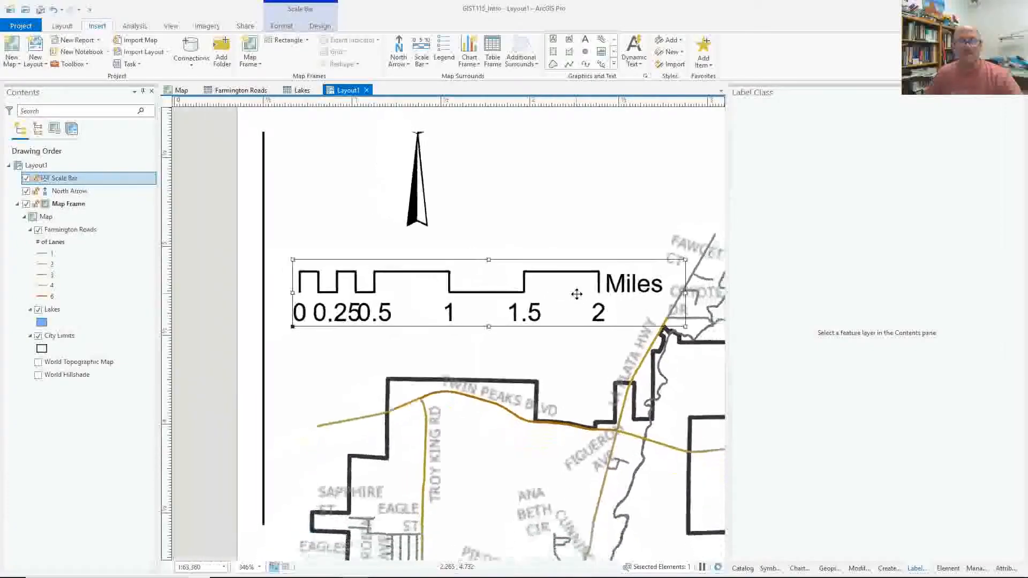
pyautogui.moveTo(549, 282); pyautogui.dragTo(555, 247)
pyautogui.click(500, 213)
pyautogui.moveTo(501, 213); pyautogui.dragTo(532, 185)
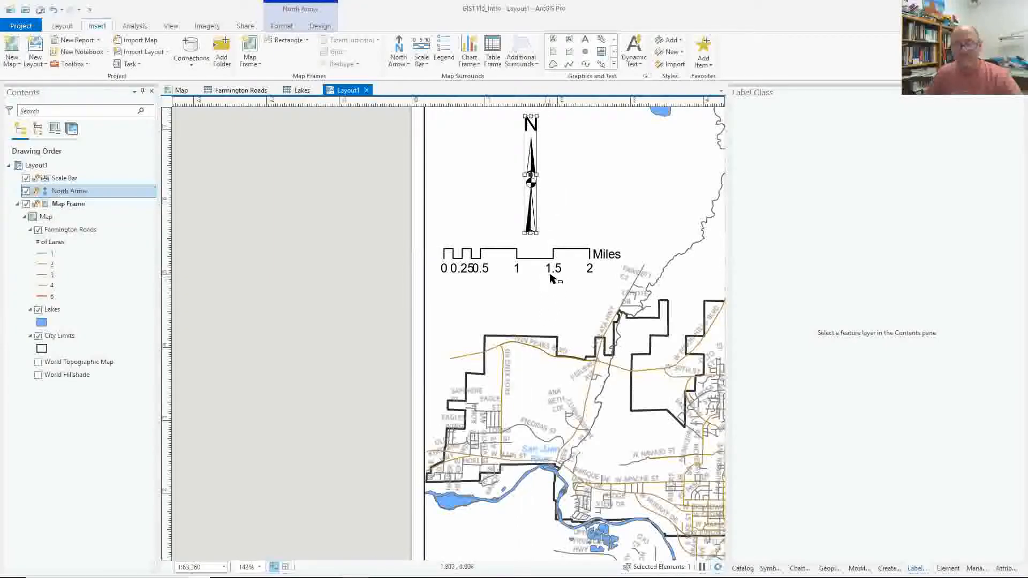
# - Set the scale bar to 1 division and 2 subdivisions in its properties
pyautogui.click(551, 267)
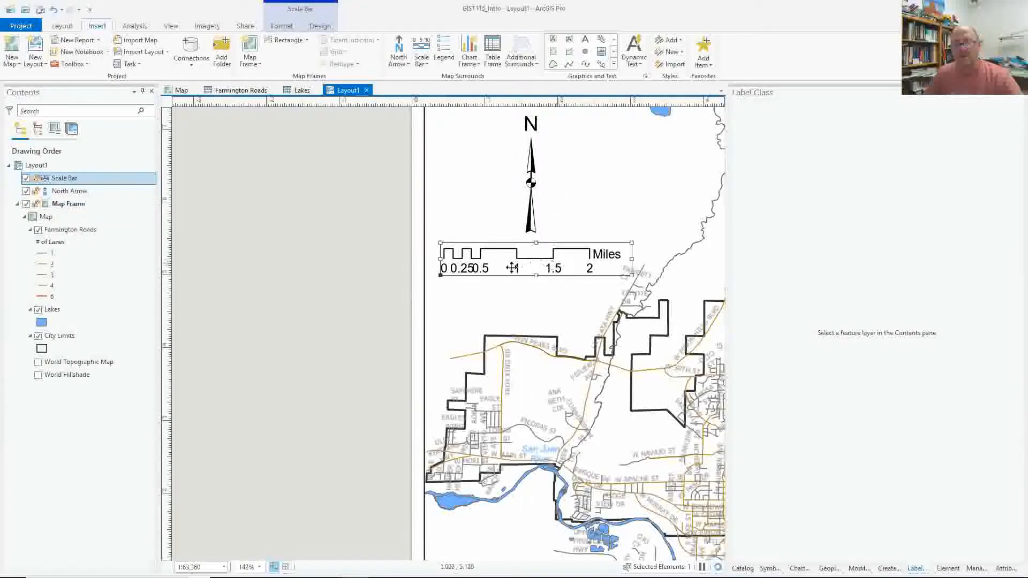
pyautogui.rightClick(471, 259)
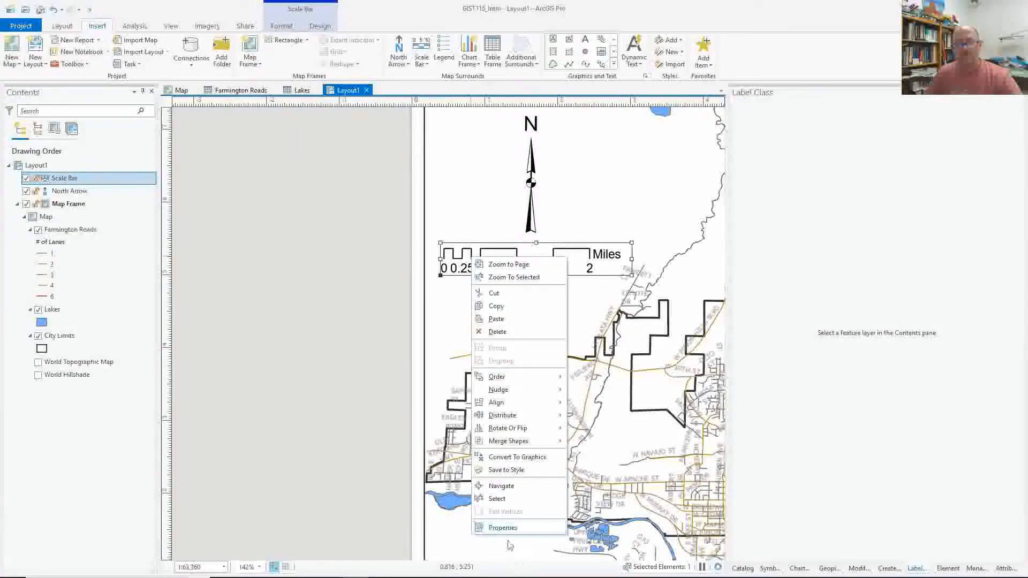
pyautogui.click(506, 529)
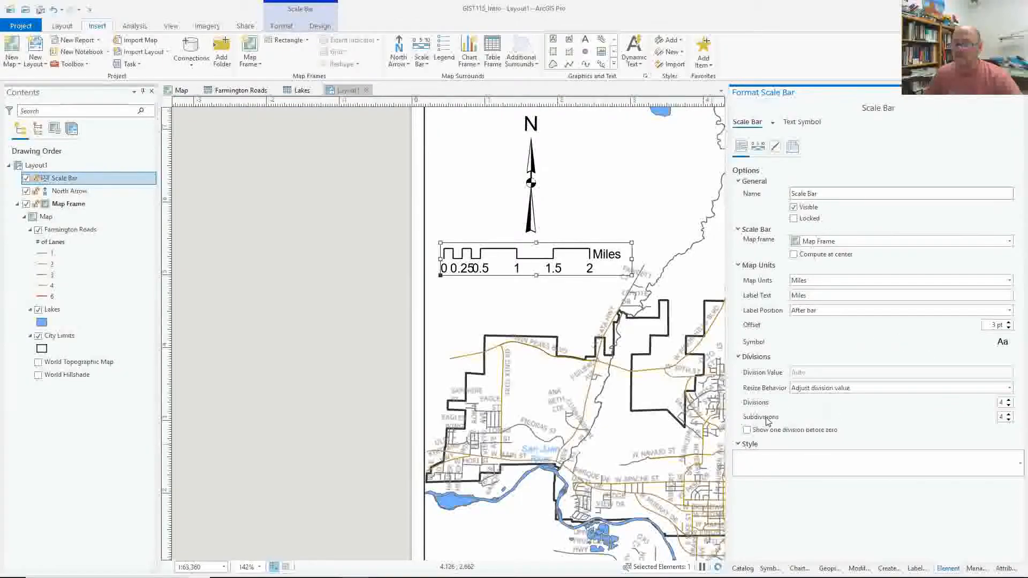
pyautogui.click(1010, 407)
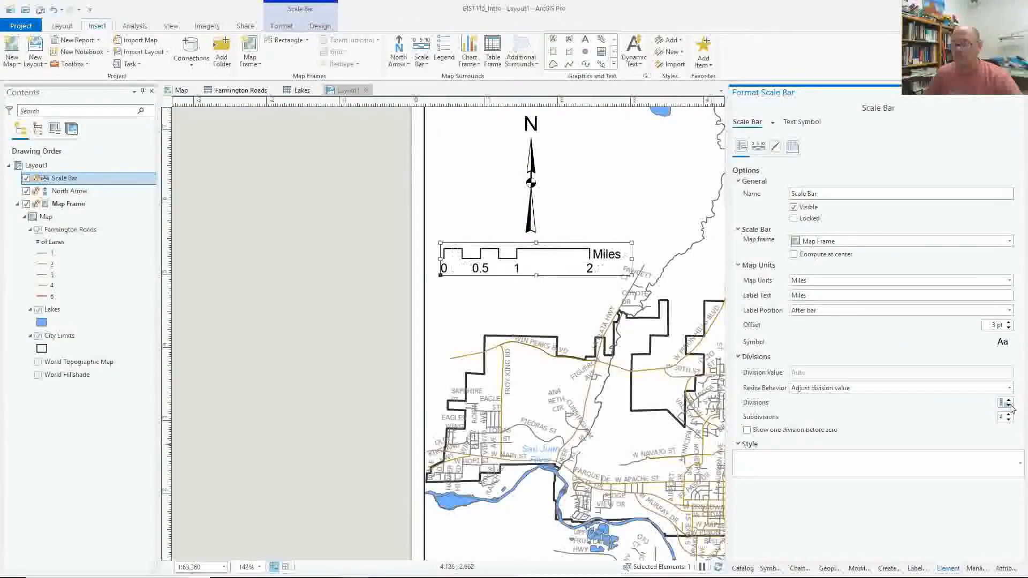
pyautogui.click(1010, 407)
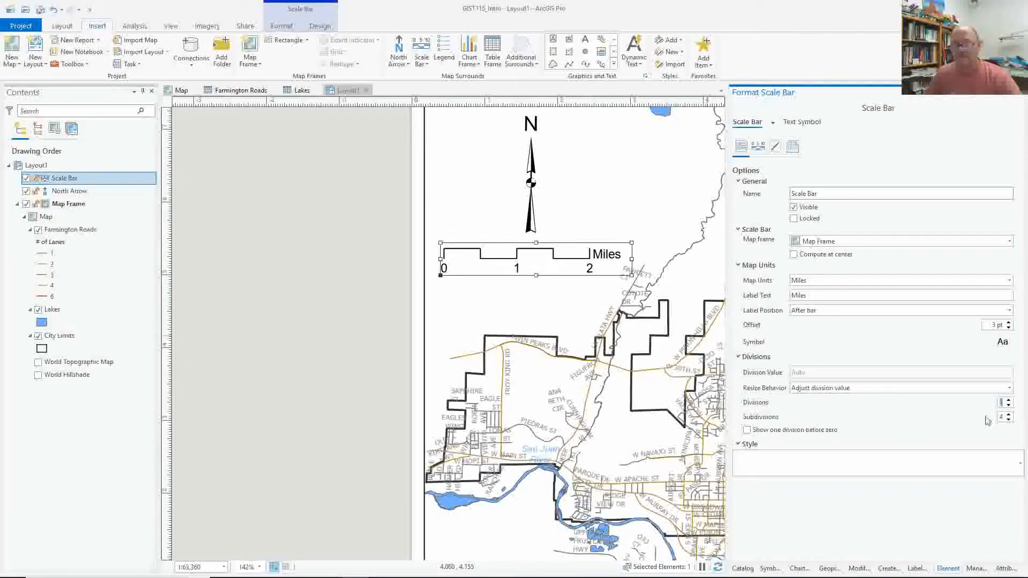
pyautogui.click(1009, 421)
pyautogui.click(1010, 420)
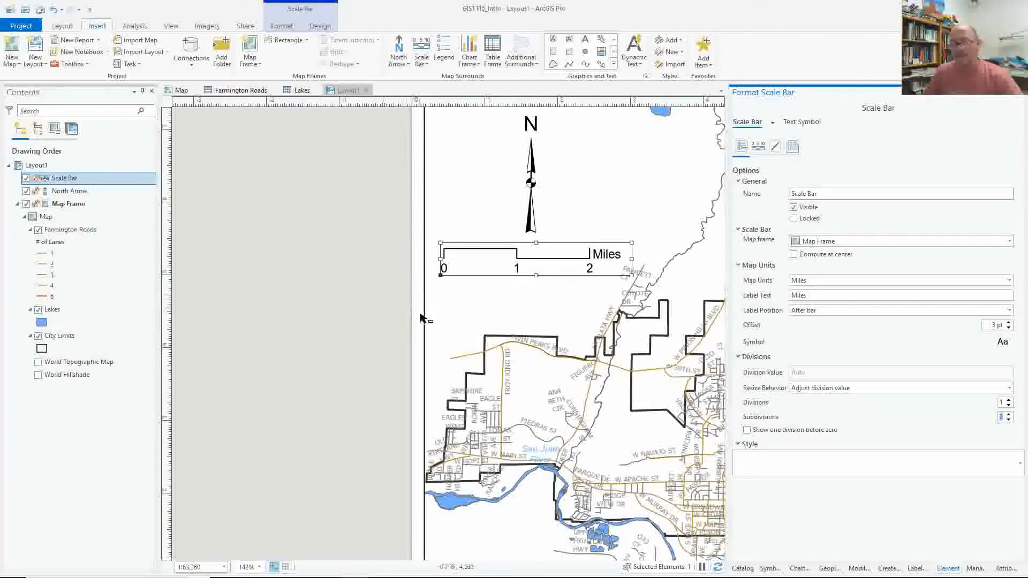
# - Insert the Relative Scale dynamic text below the scale bar and shift it roughly under the bar's middle
pyautogui.moveTo(453, 334); pyautogui.dragTo(223, 257)
pyautogui.click(185, 229)
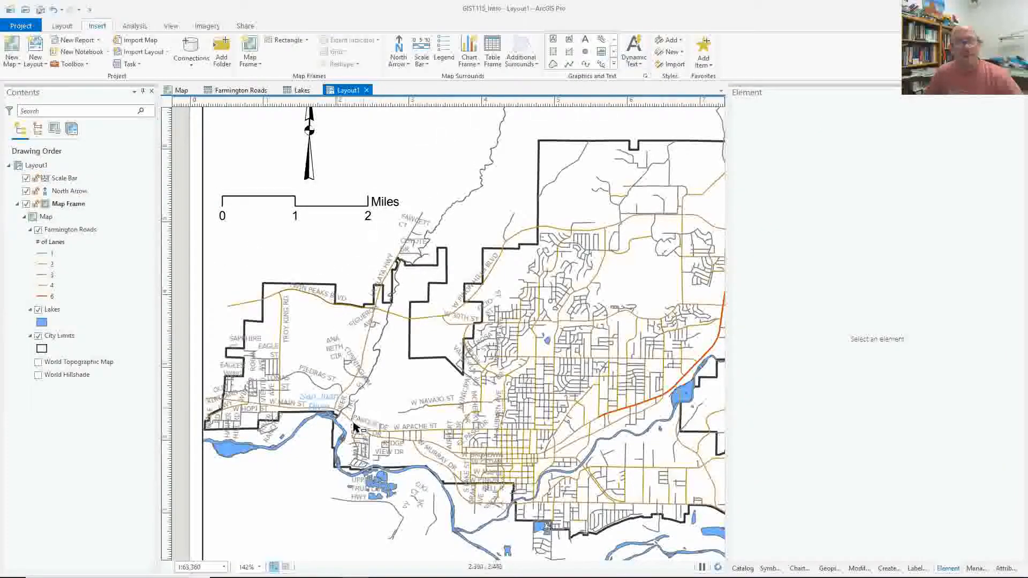
pyautogui.click(637, 66)
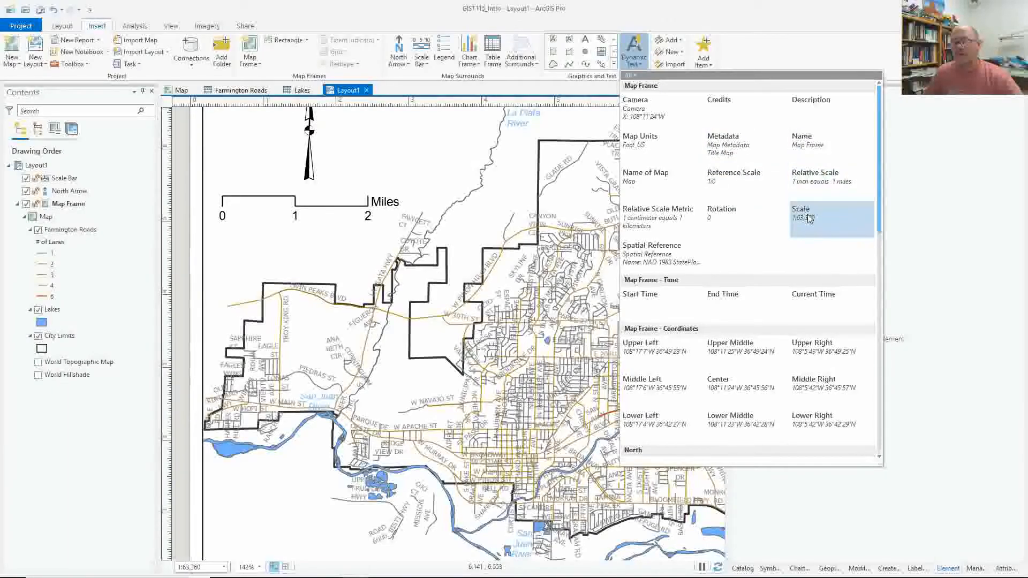
pyautogui.click(812, 184)
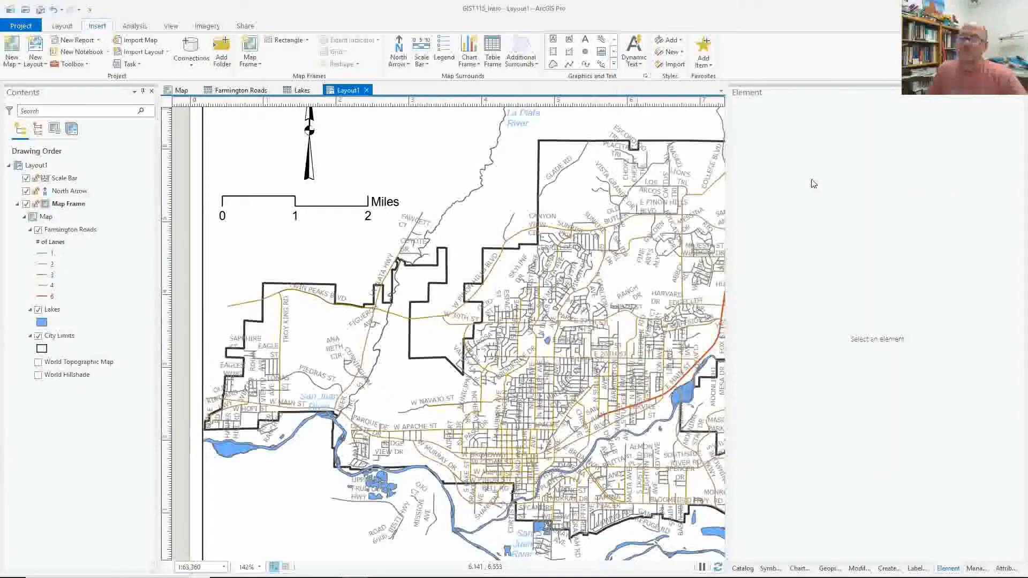
pyautogui.moveTo(220, 231); pyautogui.dragTo(372, 254)
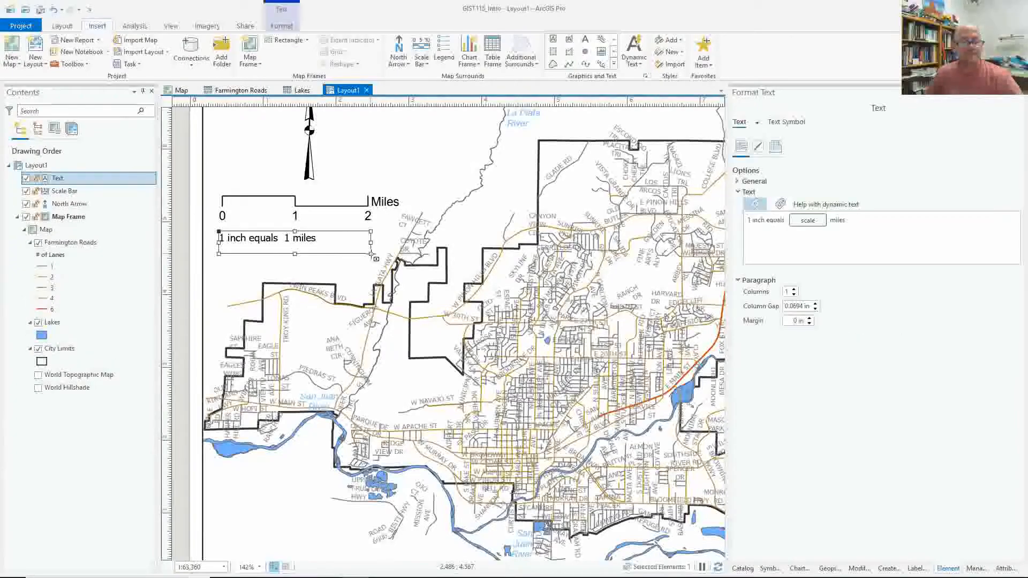
pyautogui.moveTo(265, 242)
pyautogui.mouseDown()
pyautogui.moveTo(279, 236)
pyautogui.moveTo(270, 242)
pyautogui.mouseUp()
# - Reword the scale text to "1 inch = 1 mile", keeping the dynamic scale tag, and check the tag's code
pyautogui.rightClick(269, 242)
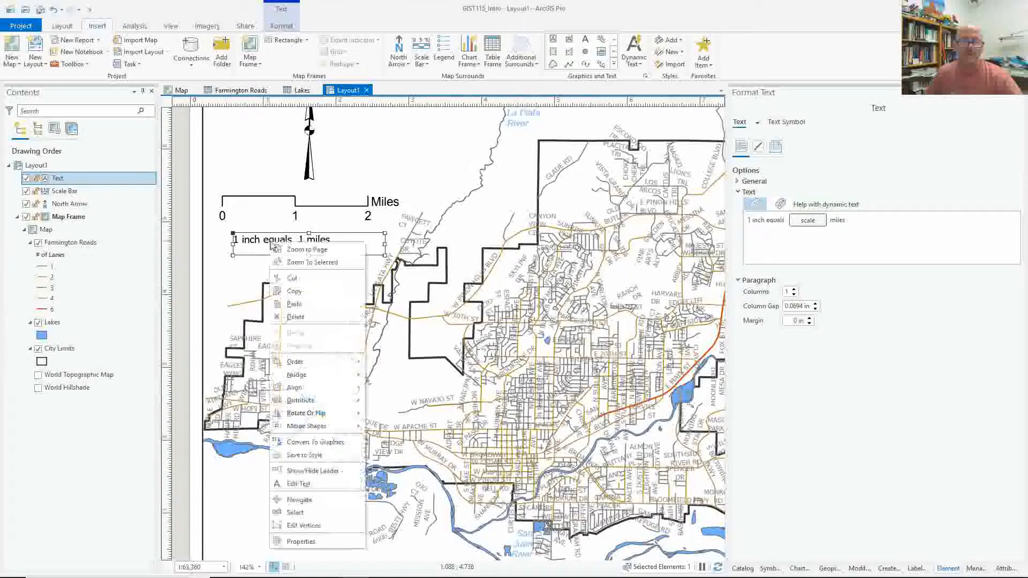
pyautogui.click(305, 542)
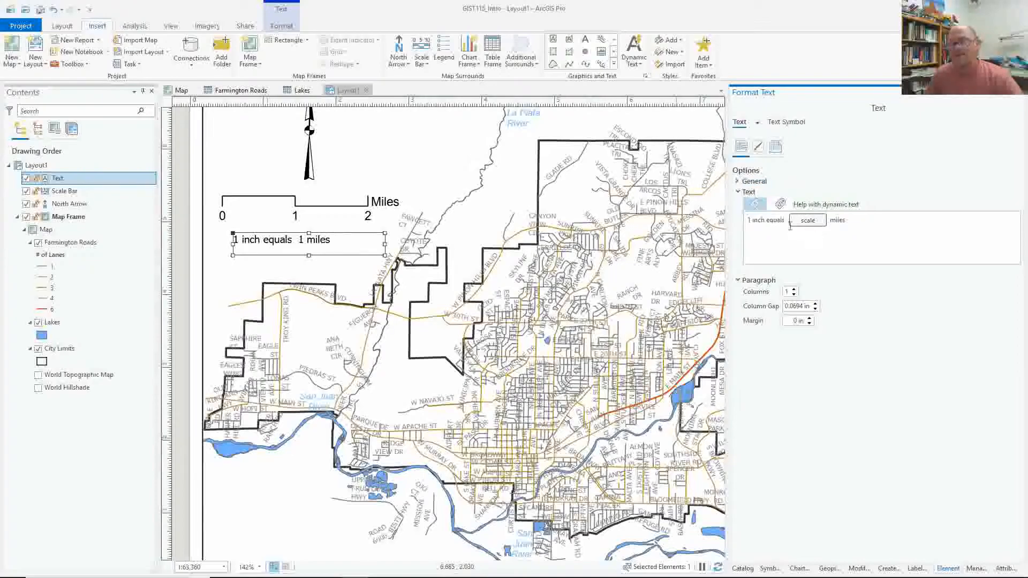
pyautogui.click(807, 221)
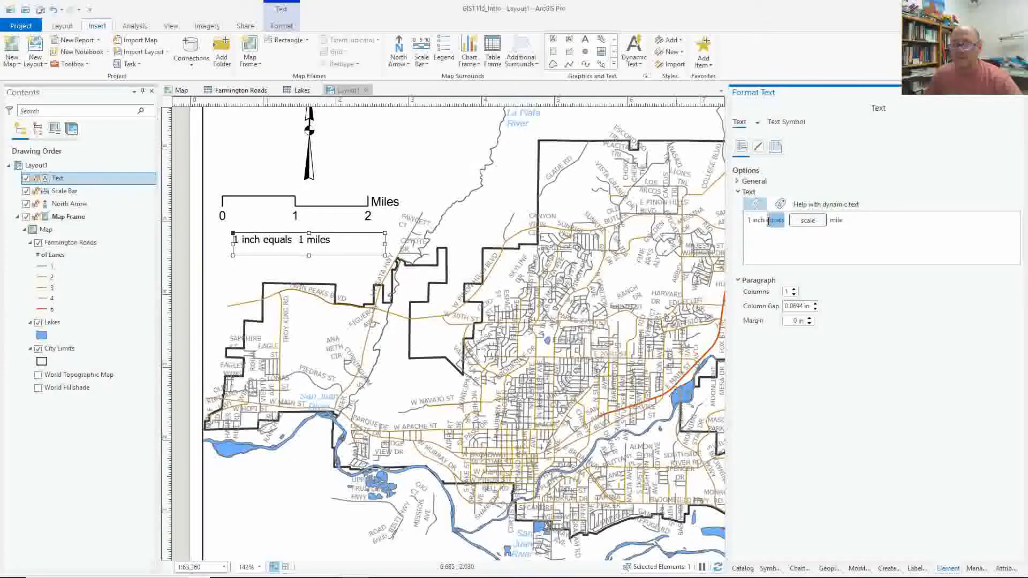
pyautogui.write('=')
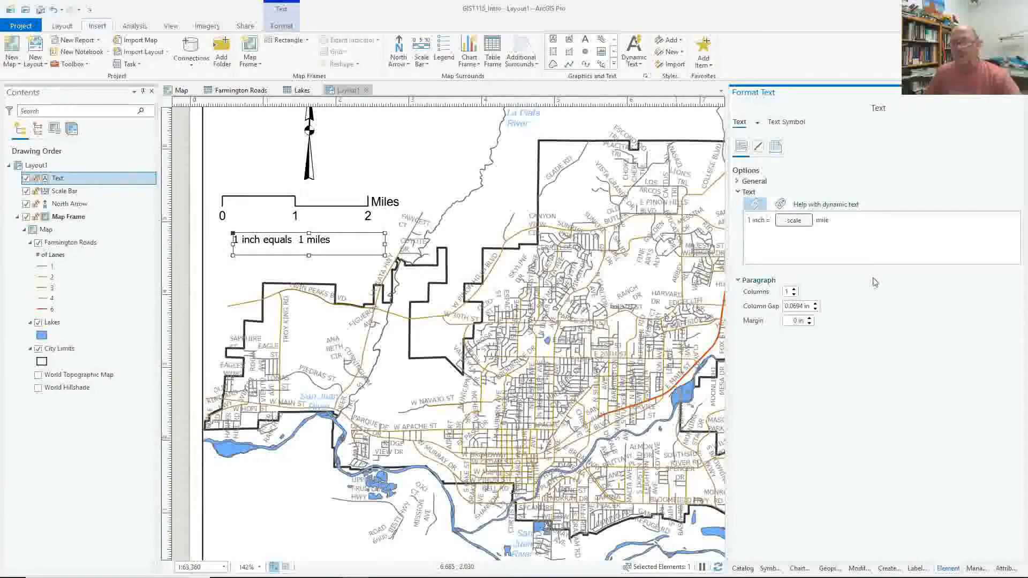
pyautogui.doubleClick(792, 229)
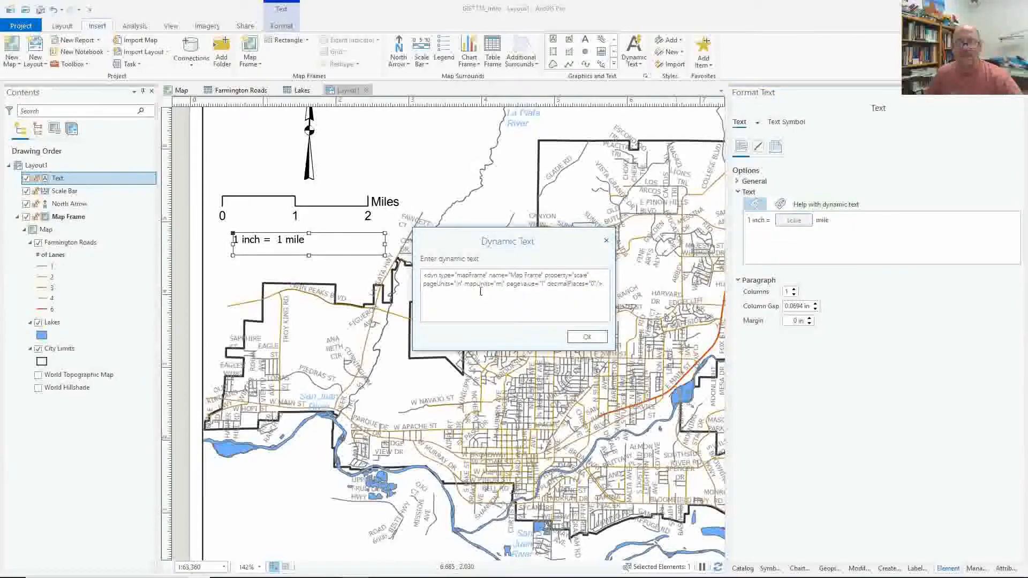
pyautogui.doubleClick(502, 284)
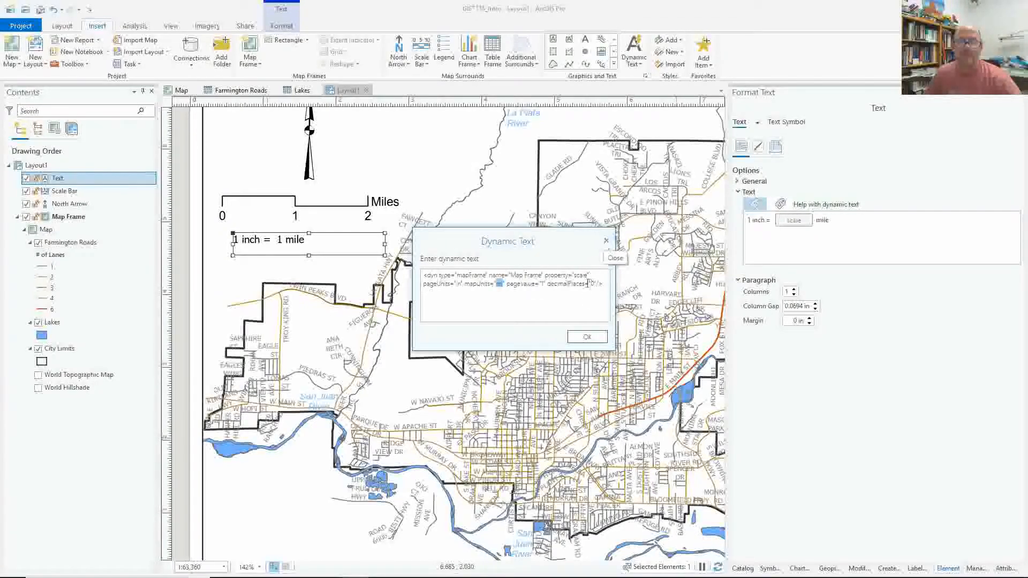
pyautogui.click(587, 336)
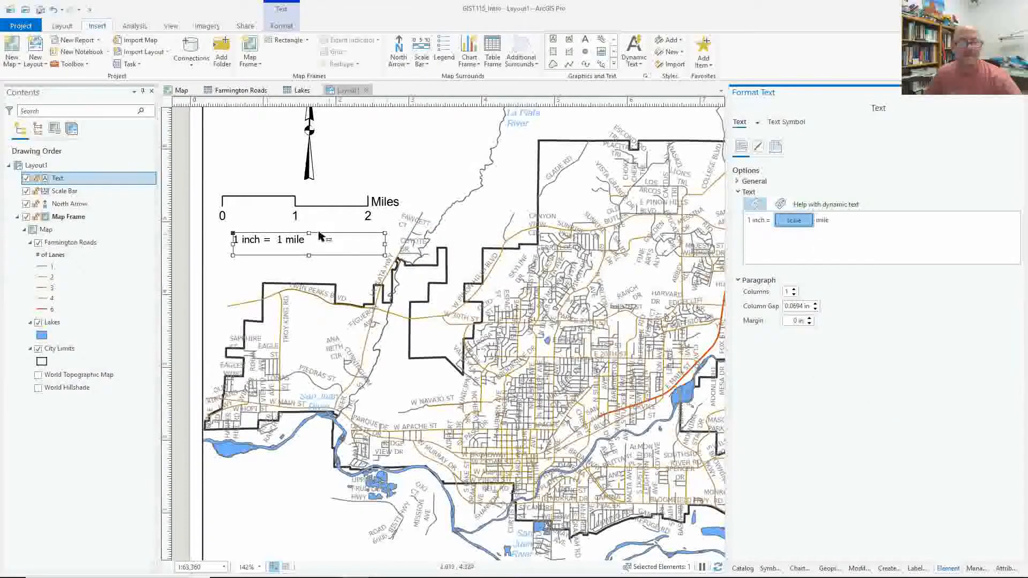
# - Shrink the scale text's box to fit its wording and centre it beneath the scale bar
pyautogui.moveTo(387, 244); pyautogui.dragTo(304, 237)
pyautogui.click(184, 204)
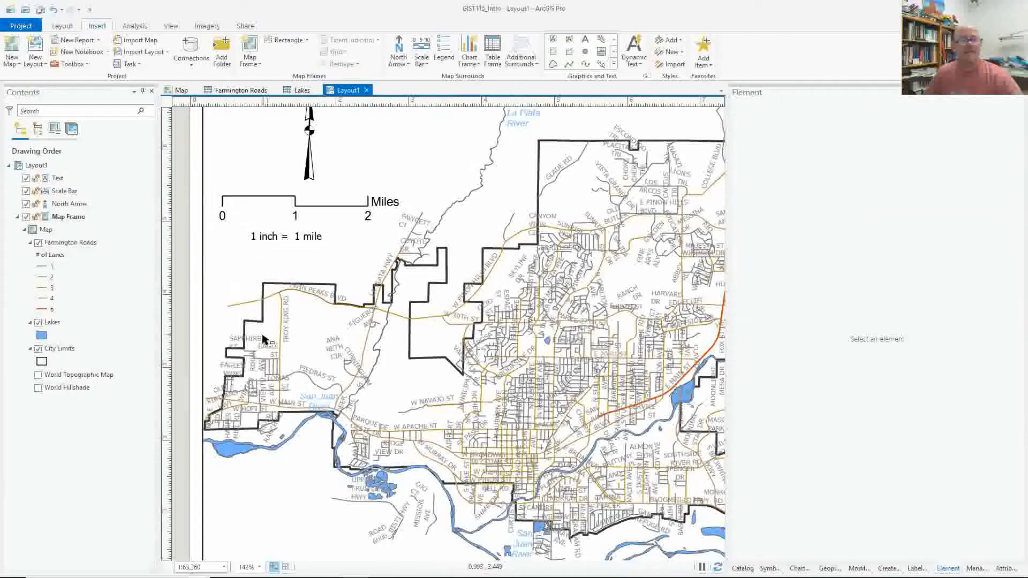
pyautogui.scroll(-1, 542, 343)
pyautogui.scroll(-3, 543, 345)
pyautogui.scroll(3, 543, 347)
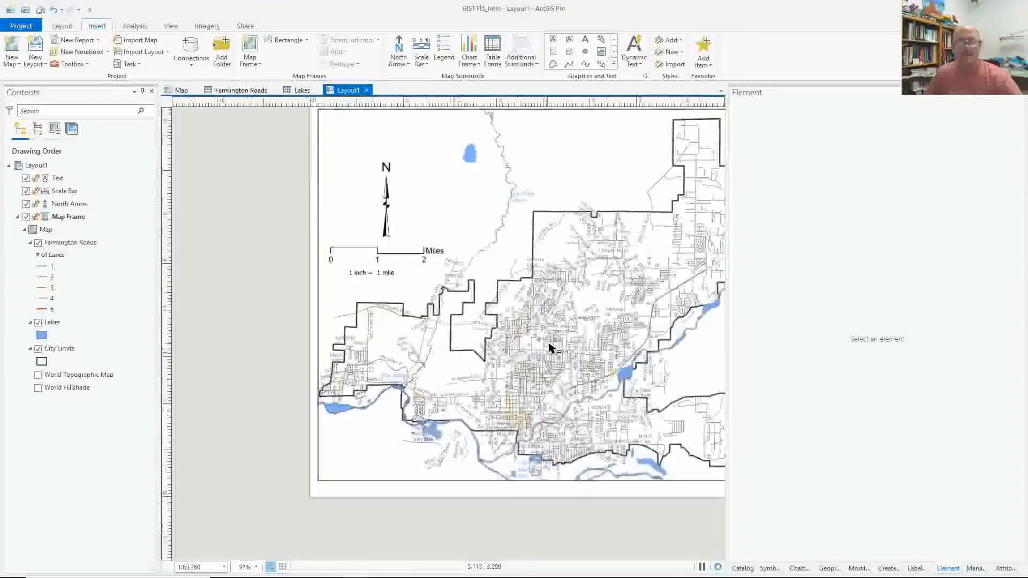
pyautogui.moveTo(526, 347); pyautogui.dragTo(400, 377)
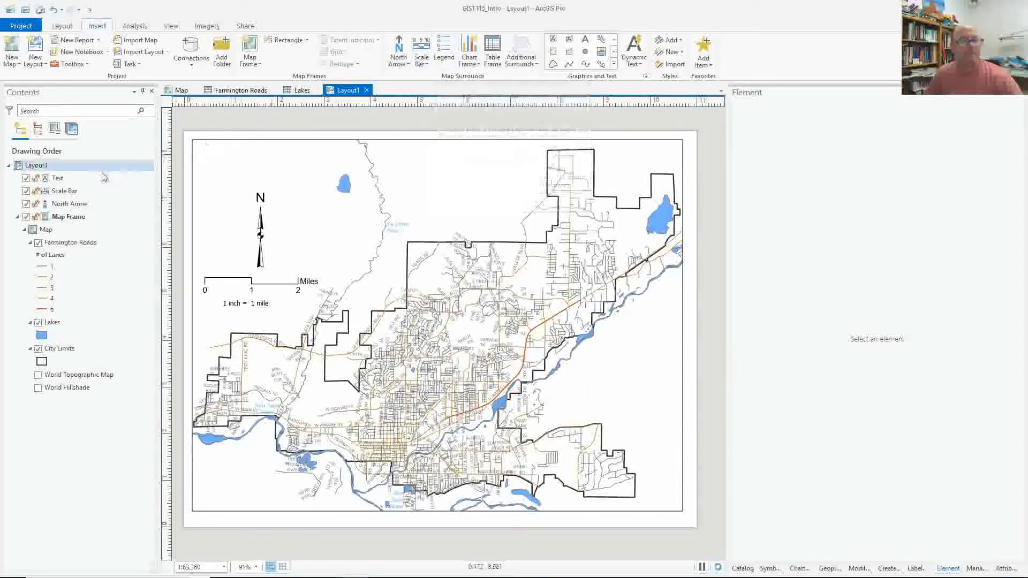
# - Switch from the layout to the Map view
pyautogui.click(181, 90)
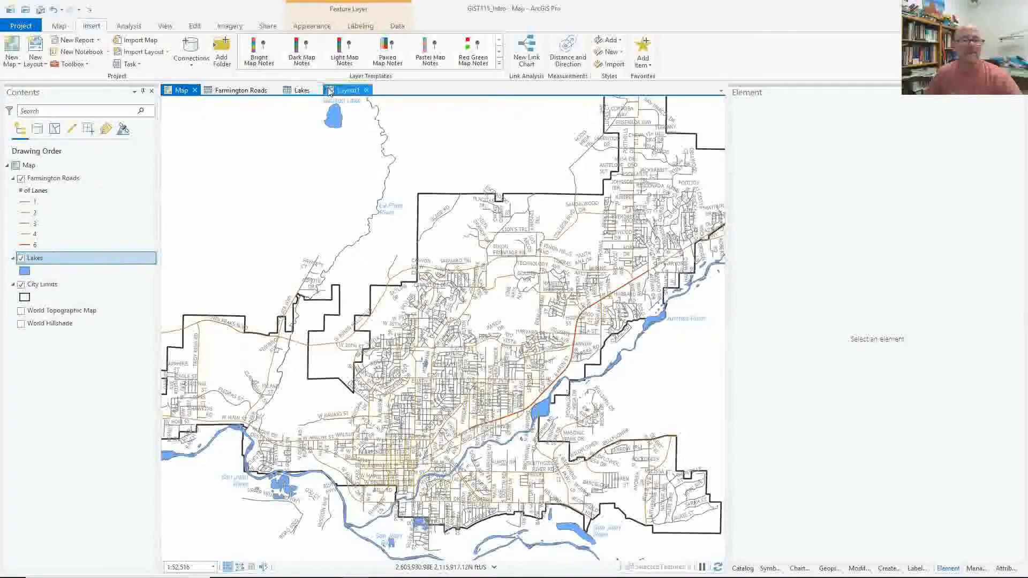
# - Insert a legend about 1.59 in wide and 2.56 in high in the layout's blank area beside the Animas River label
pyautogui.click(345, 90)
pyautogui.click(444, 48)
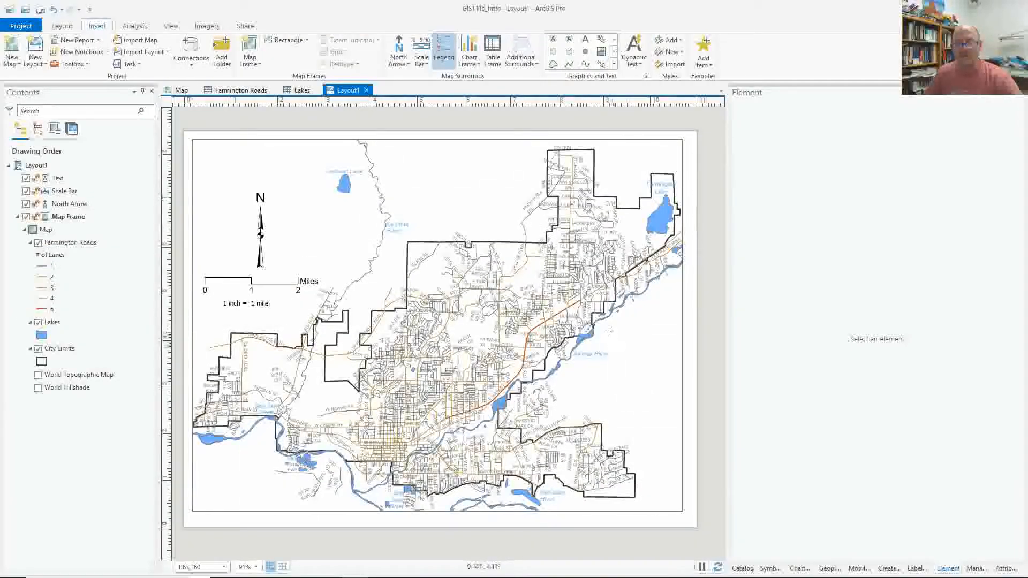
pyautogui.moveTo(609, 322); pyautogui.dragTo(552, 348)
pyautogui.scroll(1, 554, 294)
pyautogui.scroll(3, 554, 294)
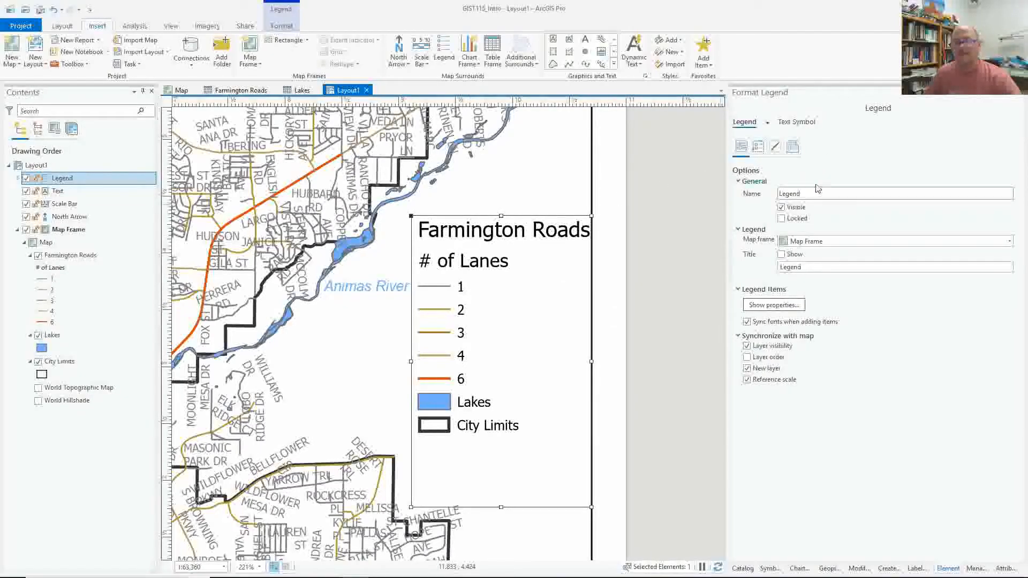
# - Review the legend's arrangement and fitting strategies, display, placement, general and text symbol settings
pyautogui.click(758, 150)
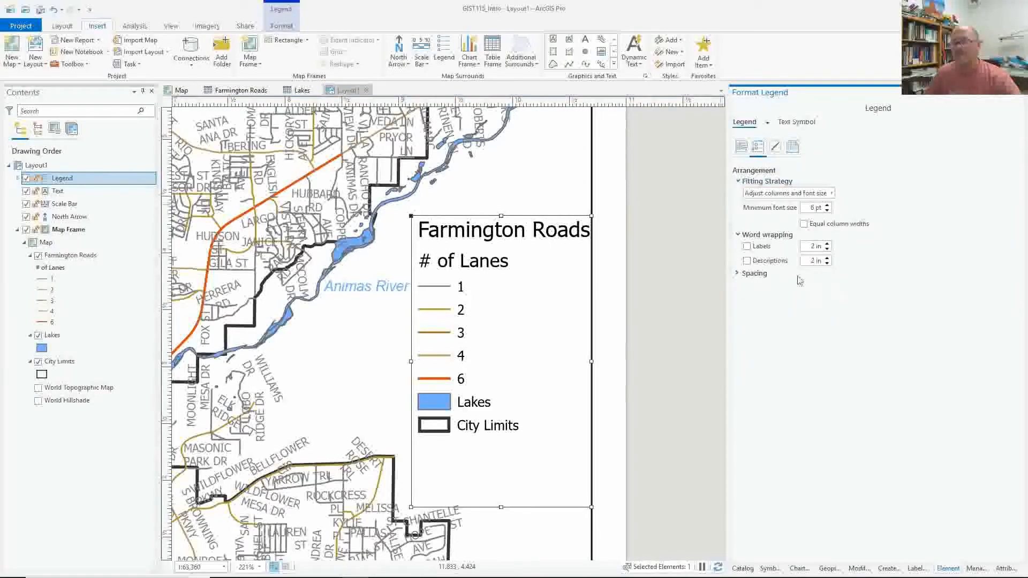
pyautogui.click(831, 194)
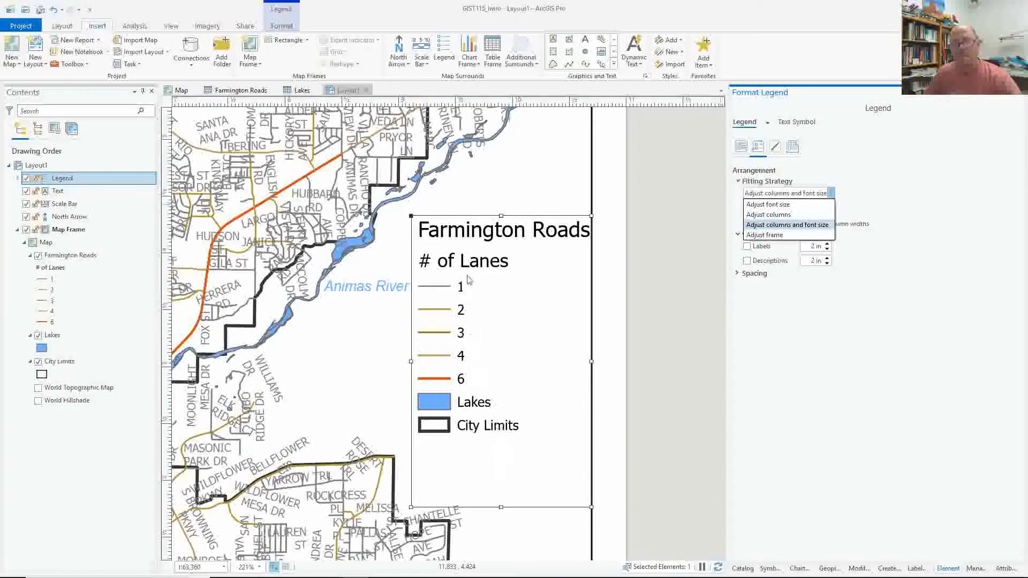
pyautogui.click(807, 168)
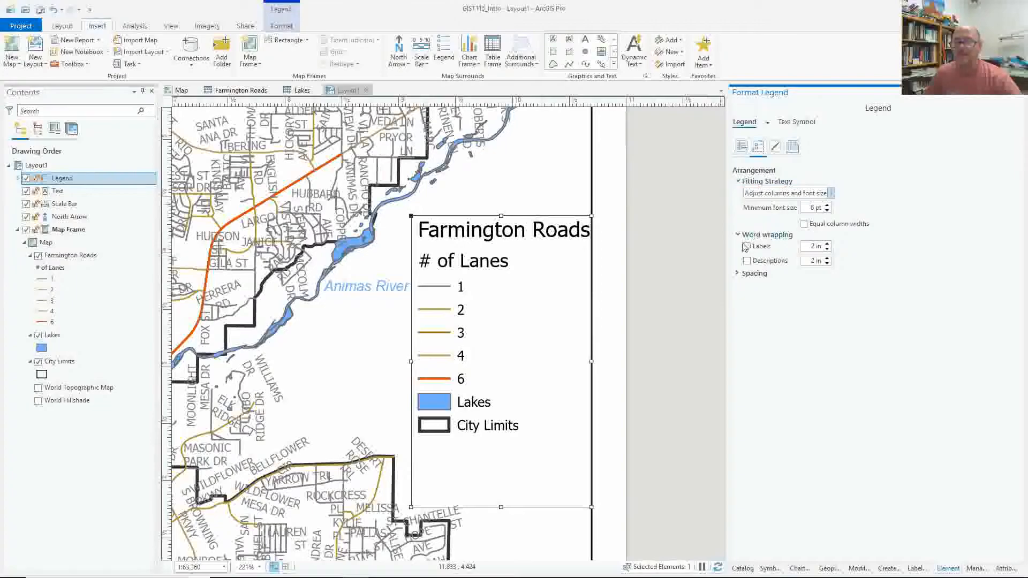
pyautogui.click(774, 150)
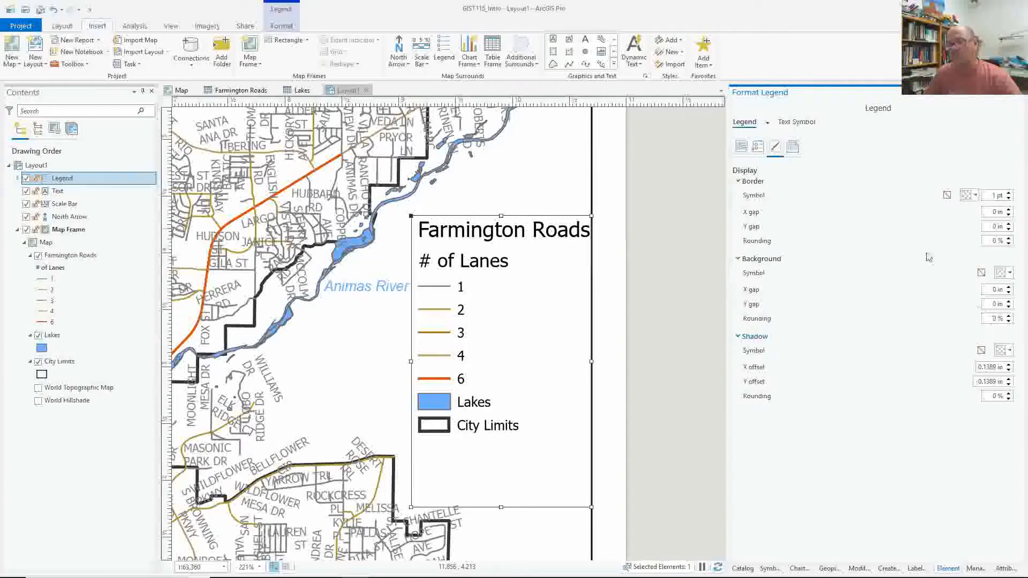
pyautogui.click(792, 147)
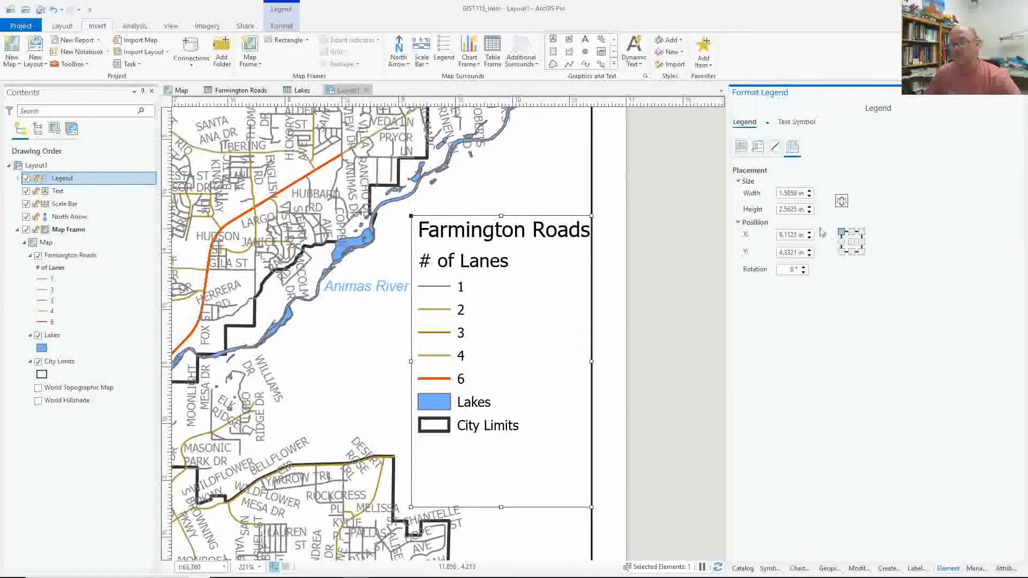
pyautogui.click(742, 147)
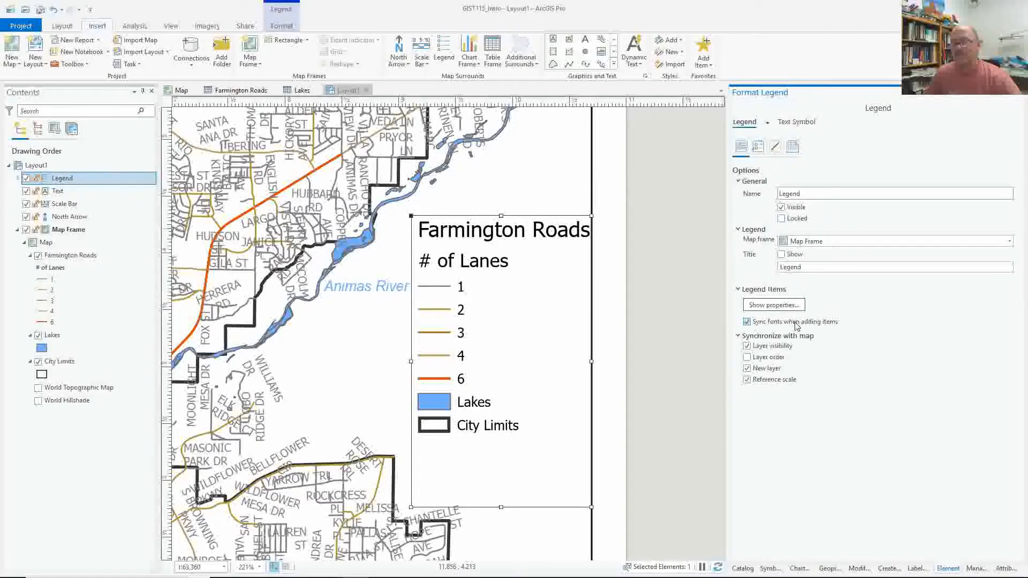
pyautogui.click(795, 122)
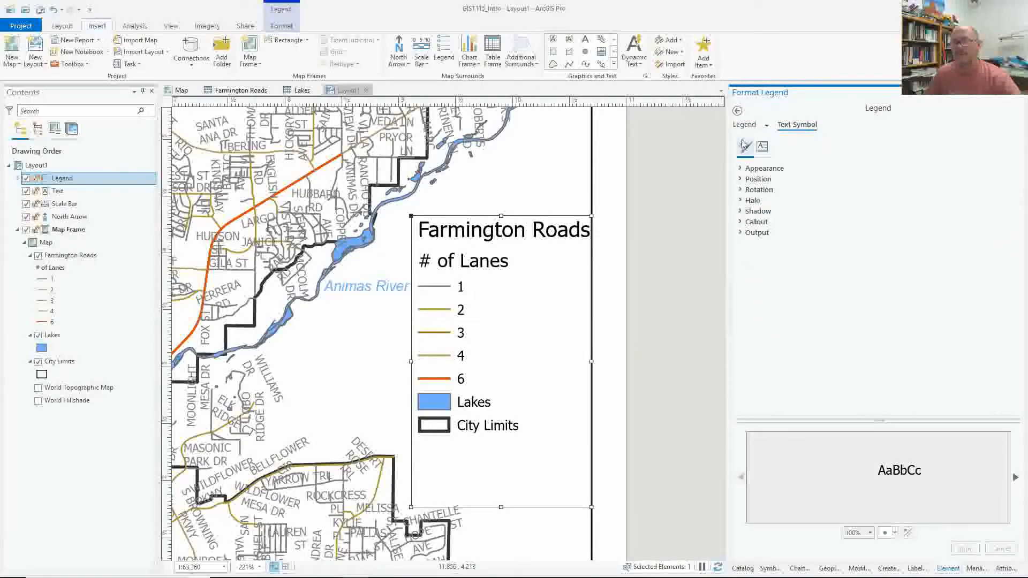
pyautogui.click(736, 111)
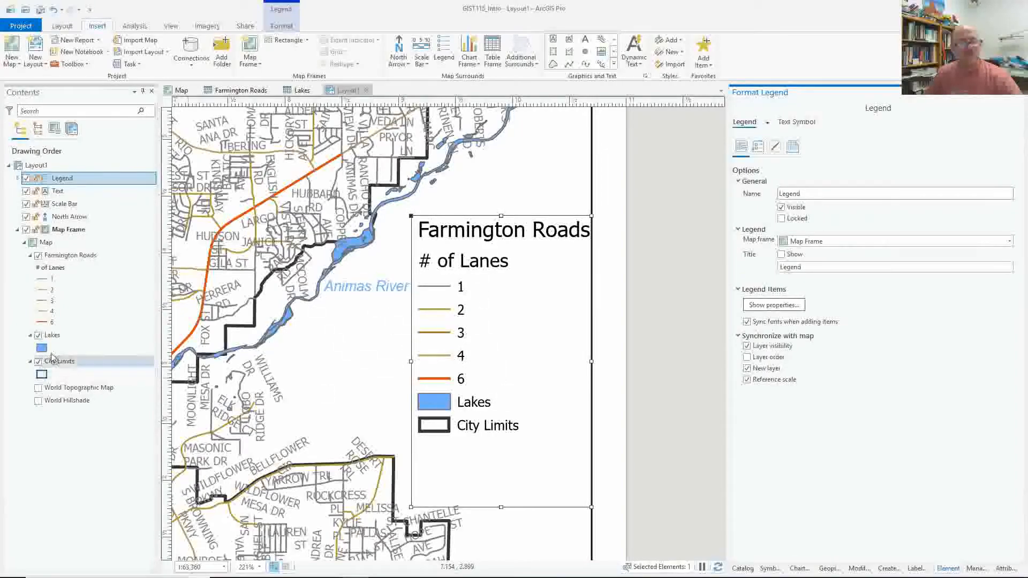
# - Rename the Lakes layer as Water Features in the Map view and return to the layout
pyautogui.click(181, 90)
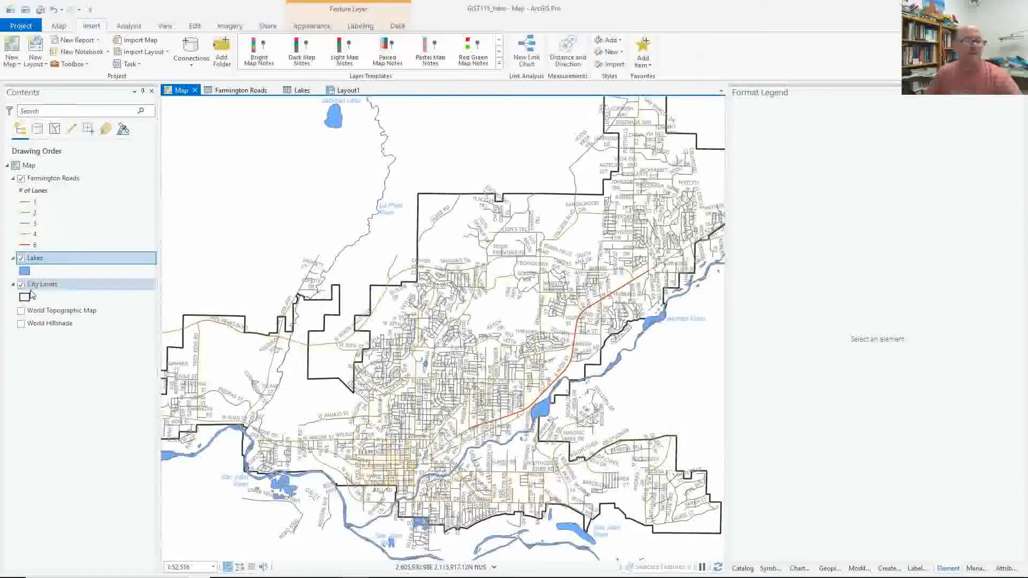
pyautogui.click(39, 262)
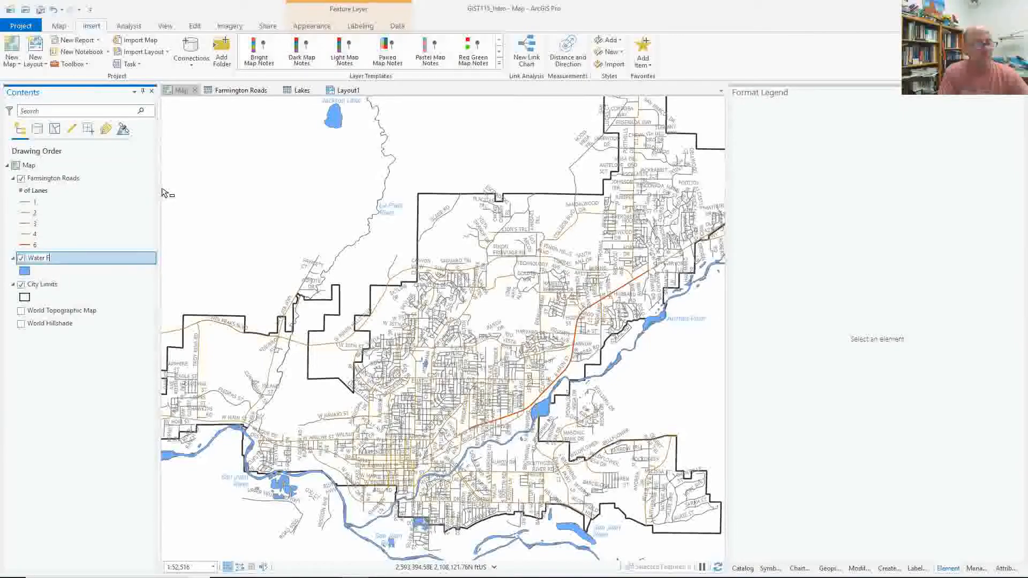
pyautogui.write('Water Features')
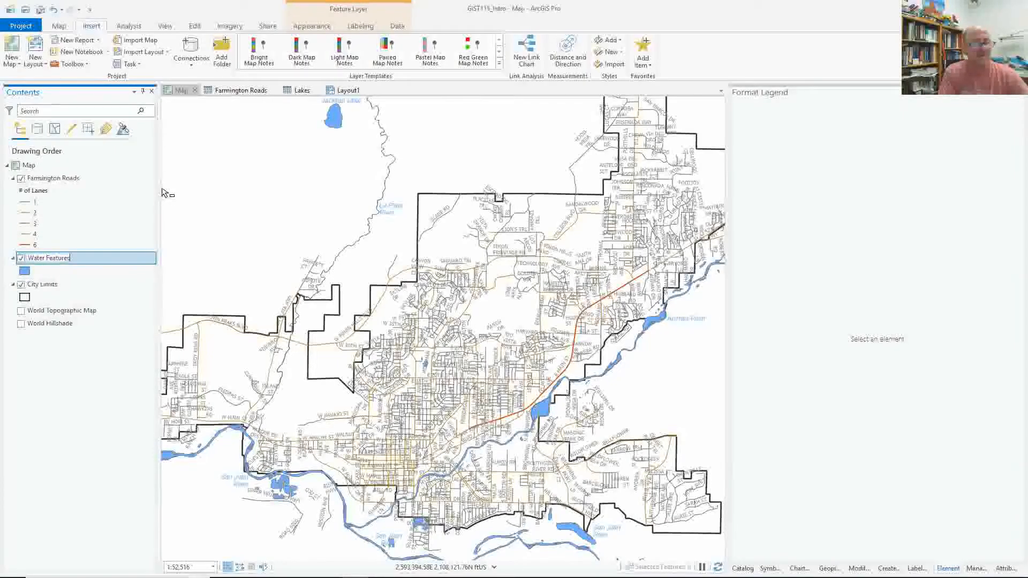
pyautogui.press('Return')
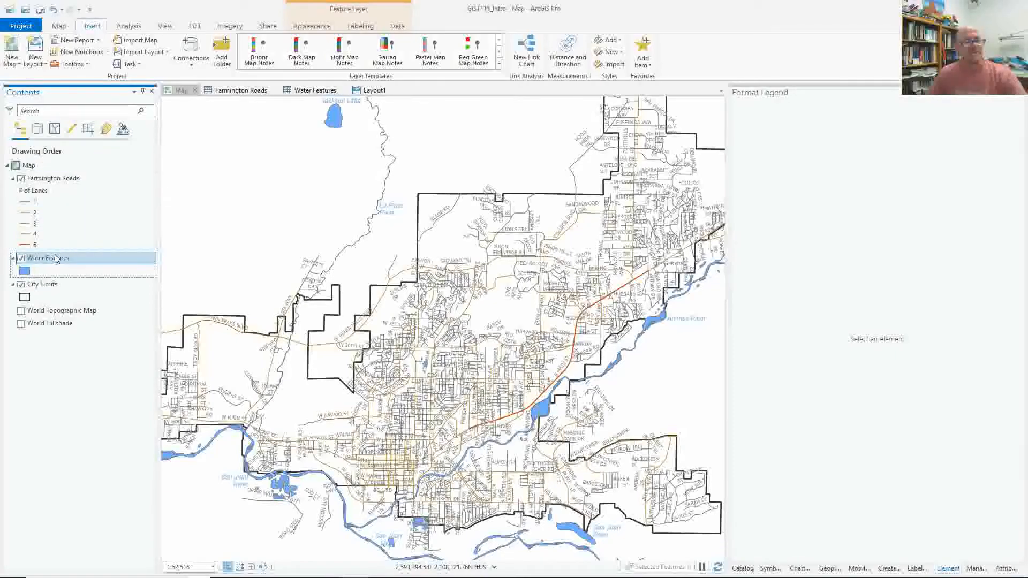
pyautogui.click(372, 90)
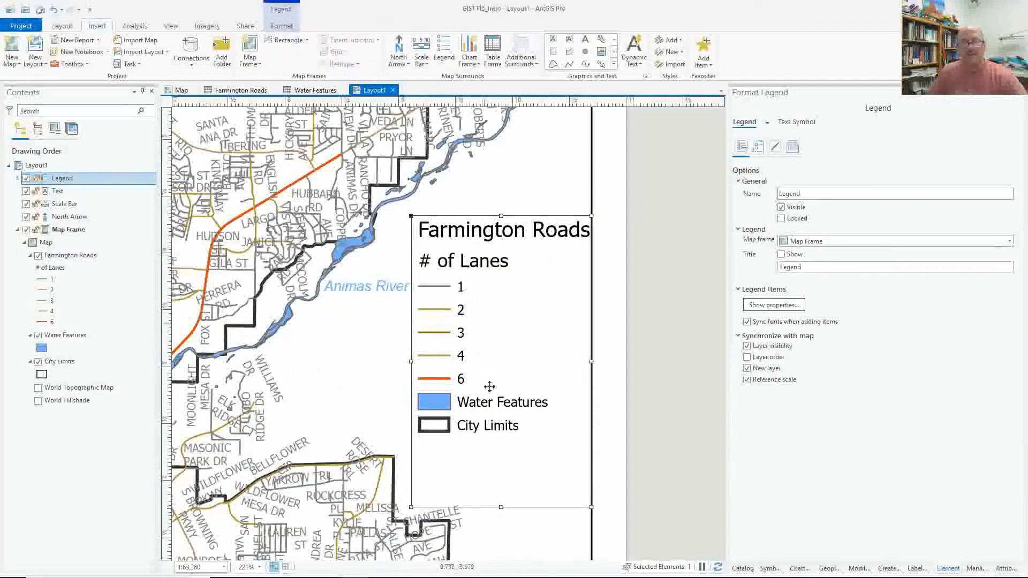
# - Shorten the legend's frame to just below its City Limits entry, nudge the legend slightly left and down, and deselect it
pyautogui.moveTo(501, 506); pyautogui.dragTo(498, 446)
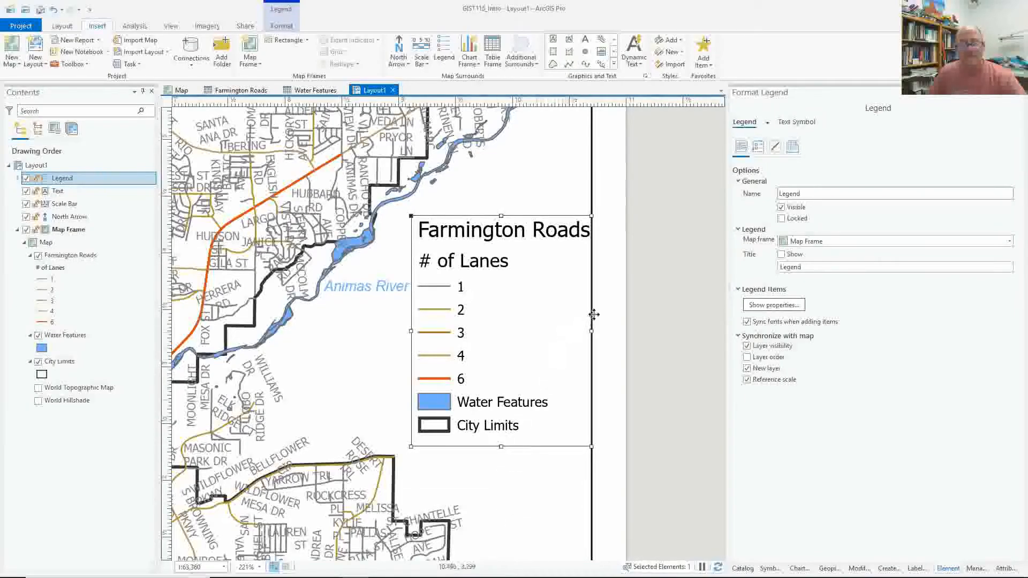
pyautogui.press('Left')
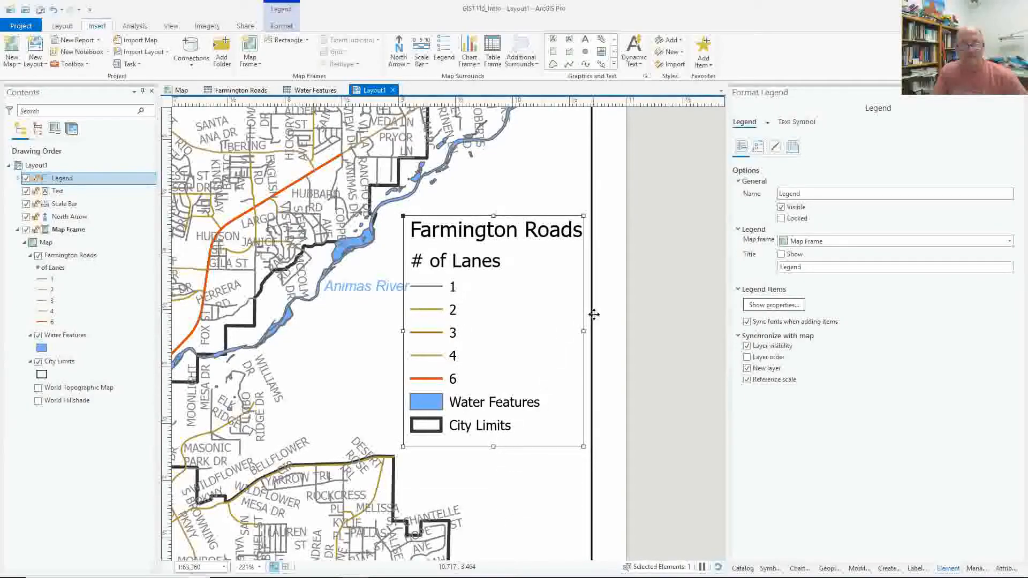
pyautogui.press('Down')
pyautogui.press('Down')
pyautogui.press('Down')
pyautogui.press('Down')
pyautogui.press('Down')
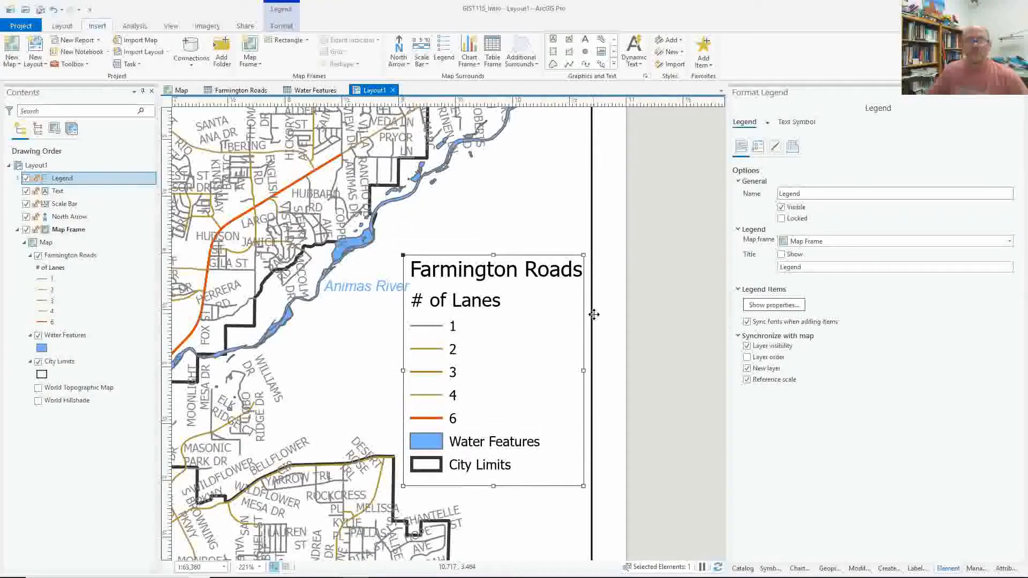
pyautogui.click(664, 177)
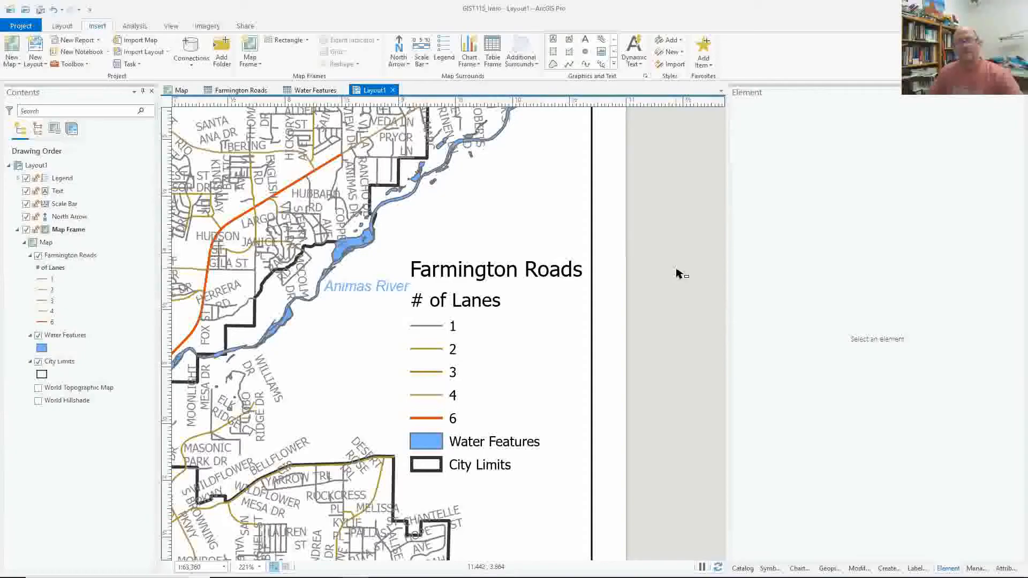
# - Check the legend's placement on the whole page and inspect its entries up close
pyautogui.scroll(-2, 679, 274)
pyautogui.scroll(-2, 679, 274)
pyautogui.scroll(-1, 528, 378)
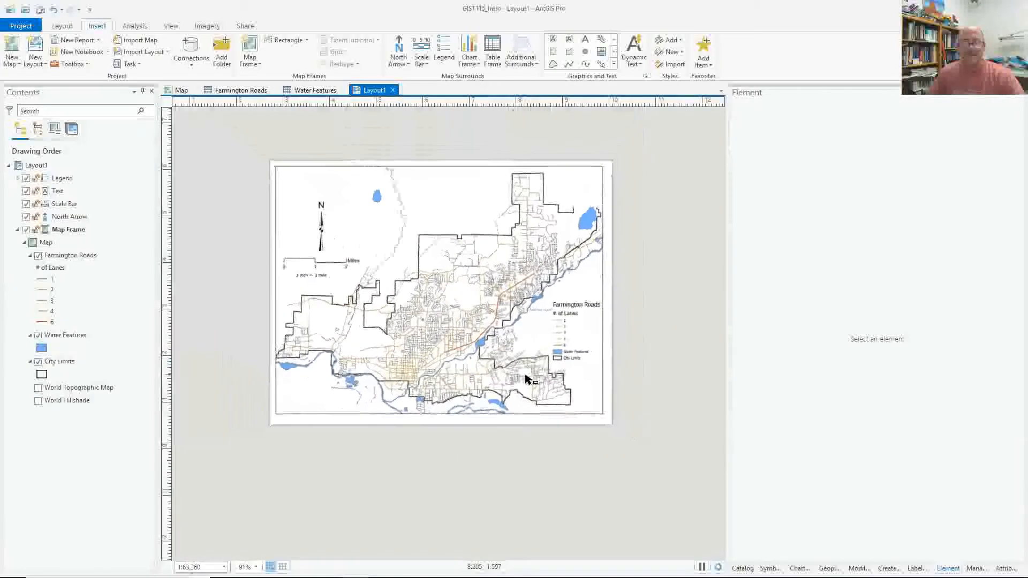
pyautogui.scroll(3, 578, 318)
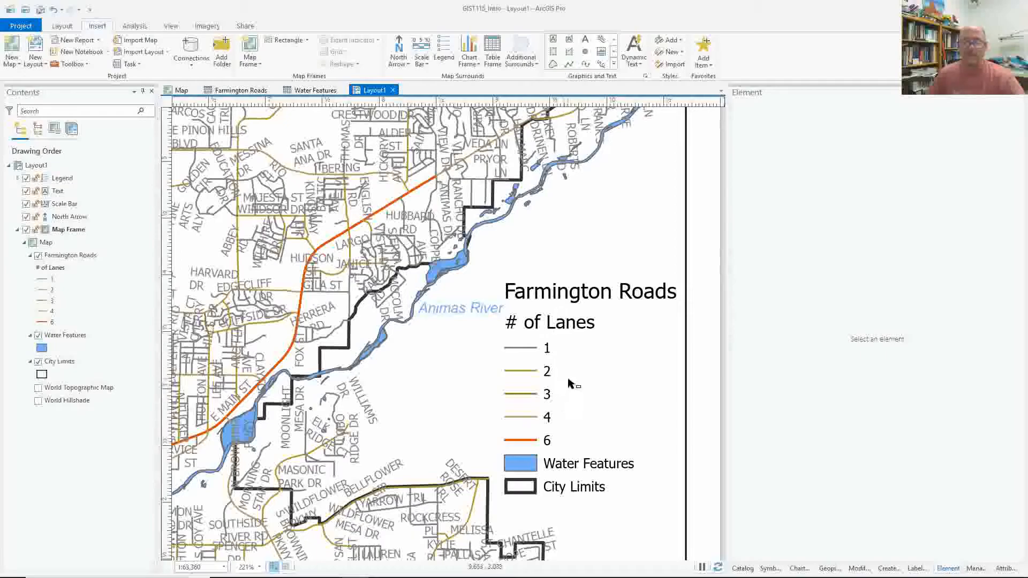
pyautogui.scroll(-5, 569, 384)
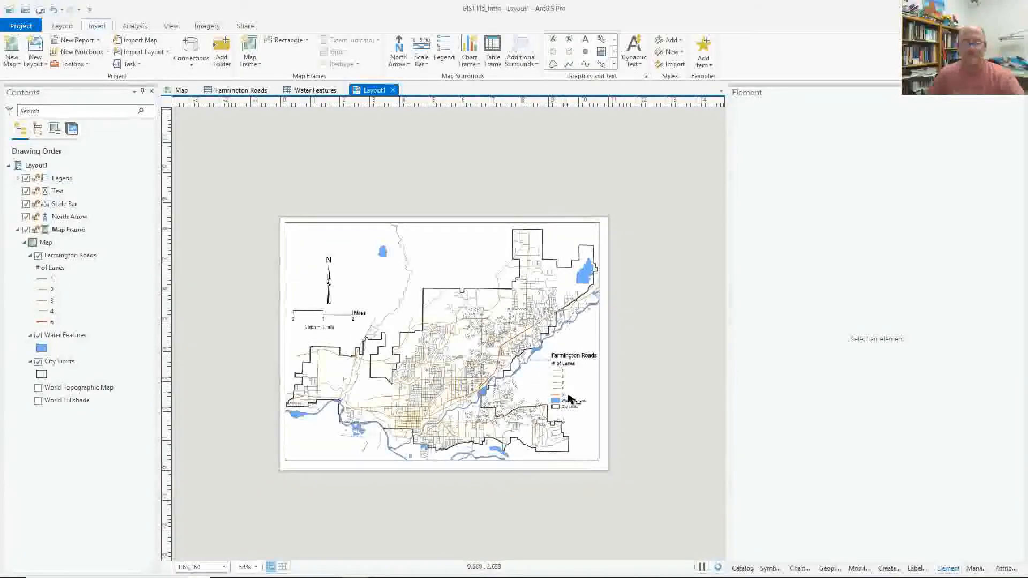
pyautogui.moveTo(429, 421); pyautogui.dragTo(445, 394)
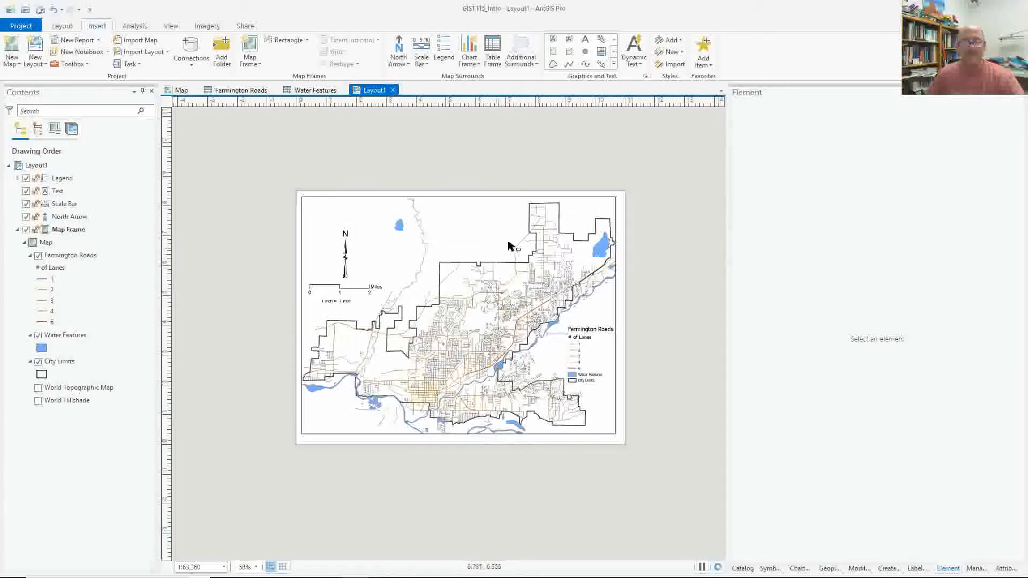
pyautogui.scroll(2, 507, 248)
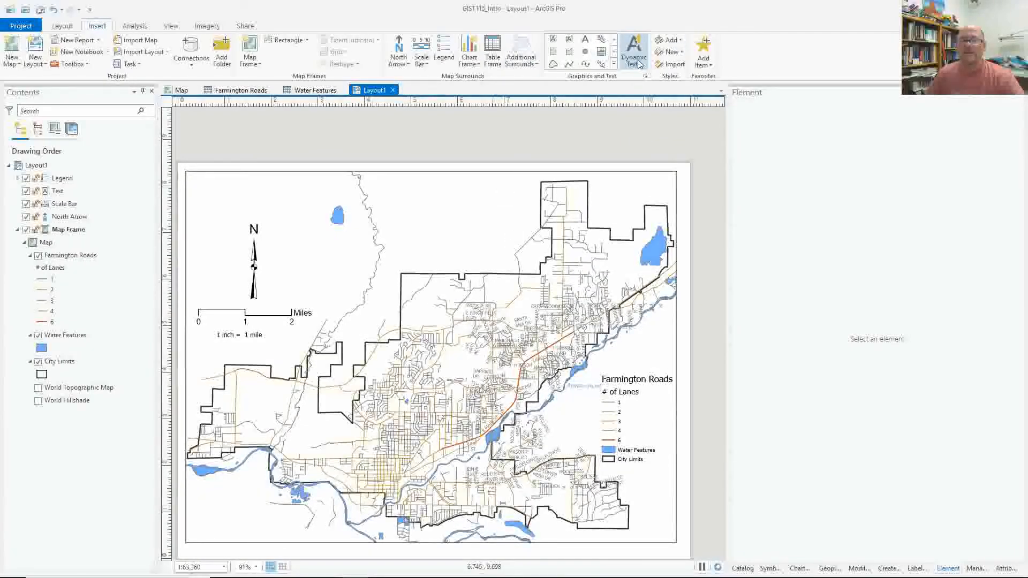
# - Add a rectangular text element reading "City of Farmington" in the blank area above the city limits as the map title
pyautogui.click(553, 40)
pyautogui.moveTo(372, 177)
pyautogui.mouseDown()
pyautogui.moveTo(406, 203)
pyautogui.moveTo(531, 246)
pyautogui.mouseUp()
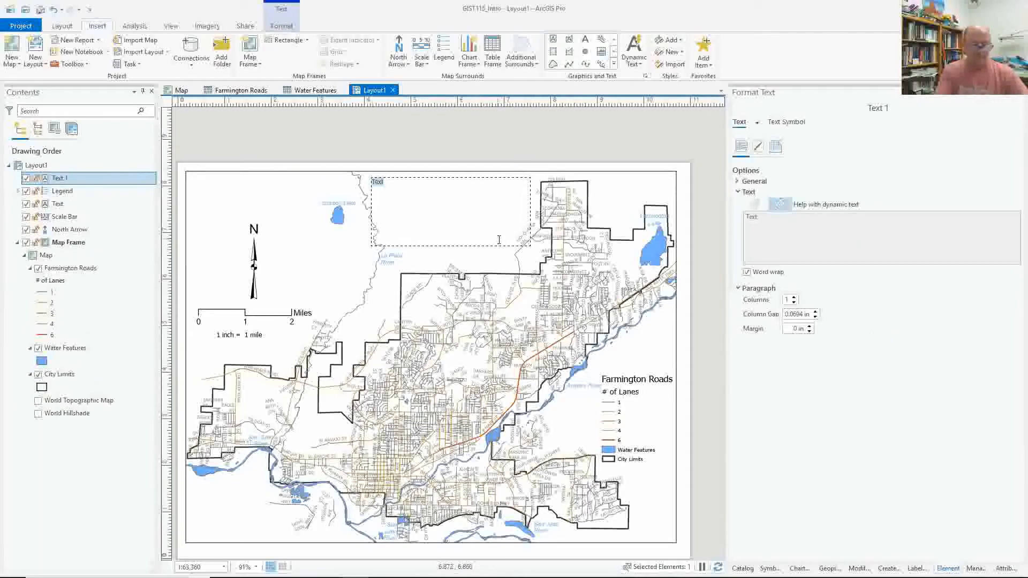
pyautogui.write('City o')
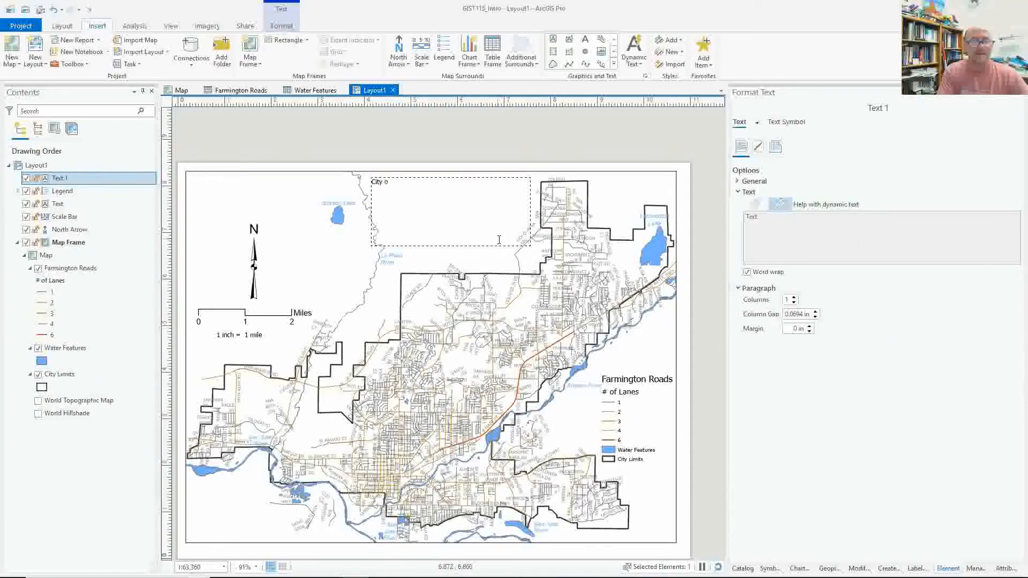
pyautogui.write('f Farmington')
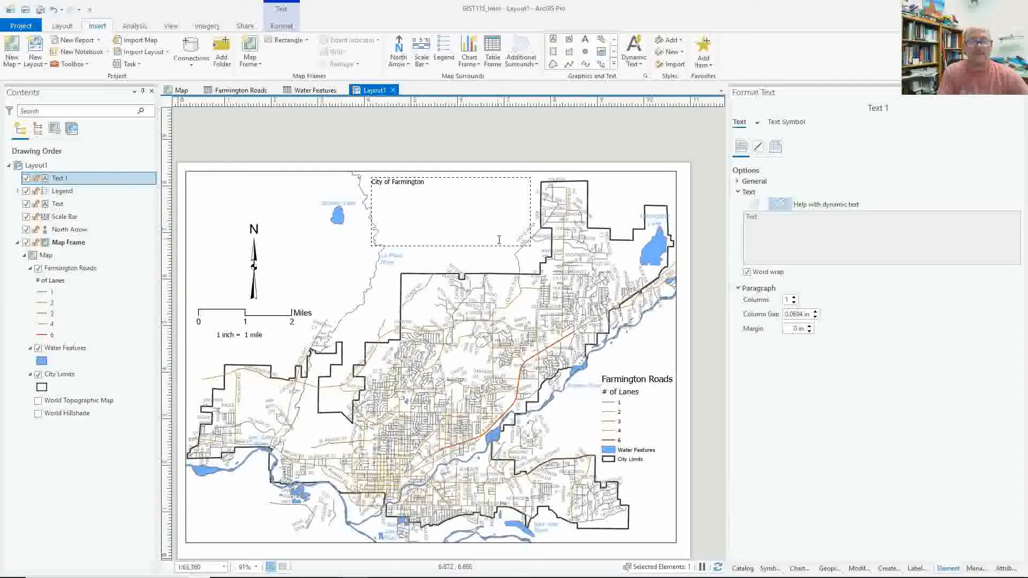
pyautogui.click(409, 139)
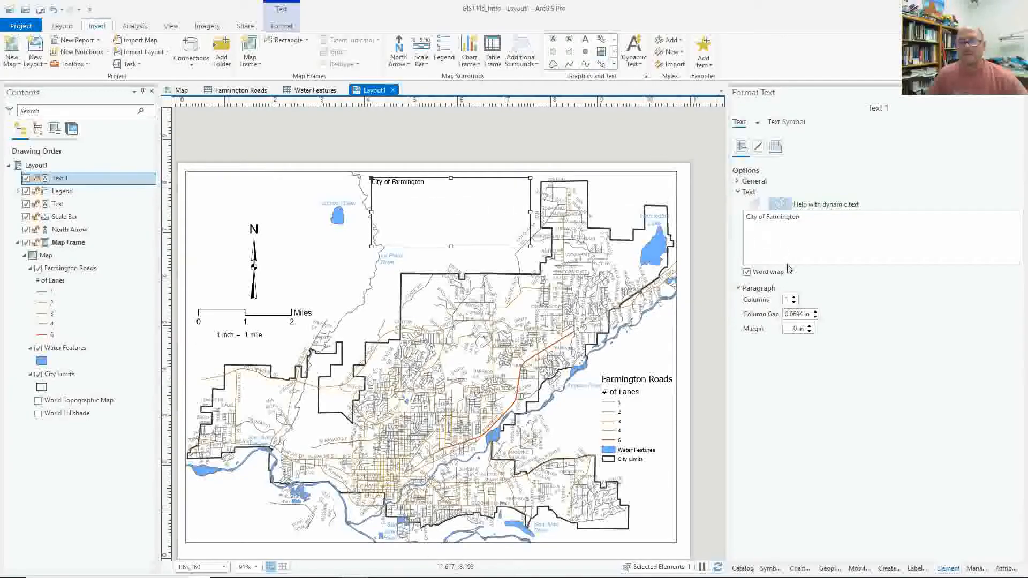
# - Set the map title's font size to 26 pt and apply it
pyautogui.click(785, 122)
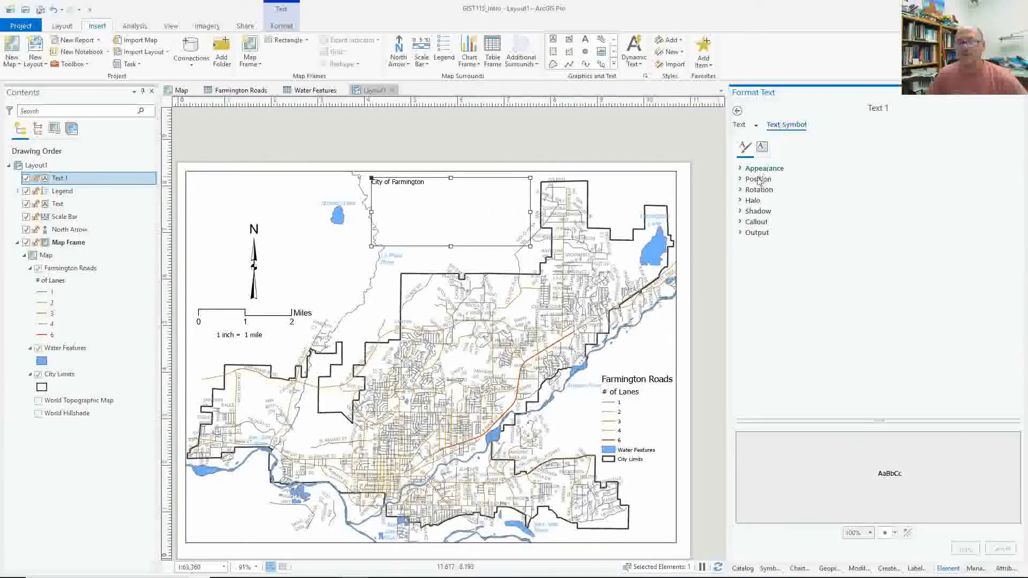
pyautogui.click(741, 169)
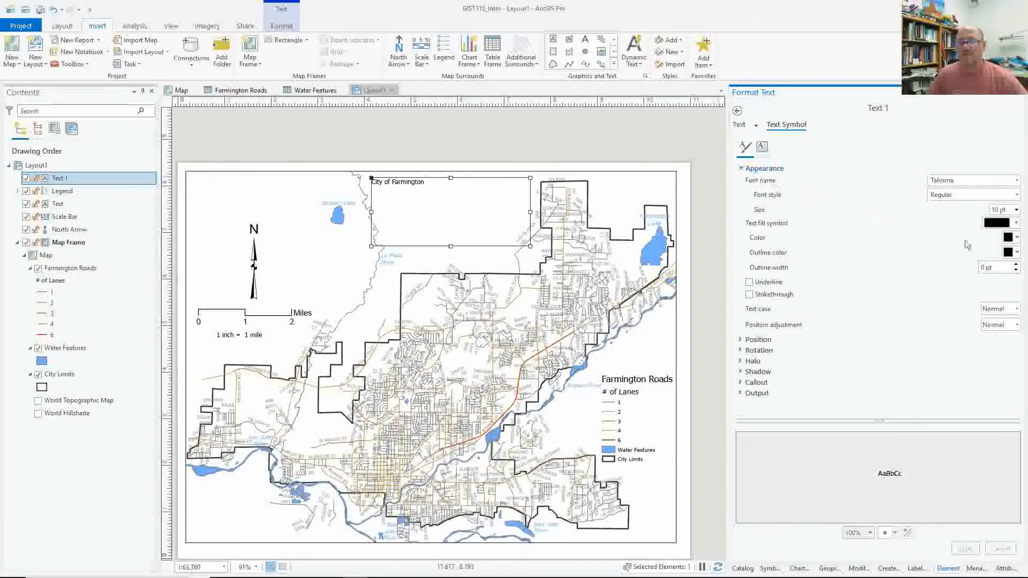
pyautogui.click(1016, 210)
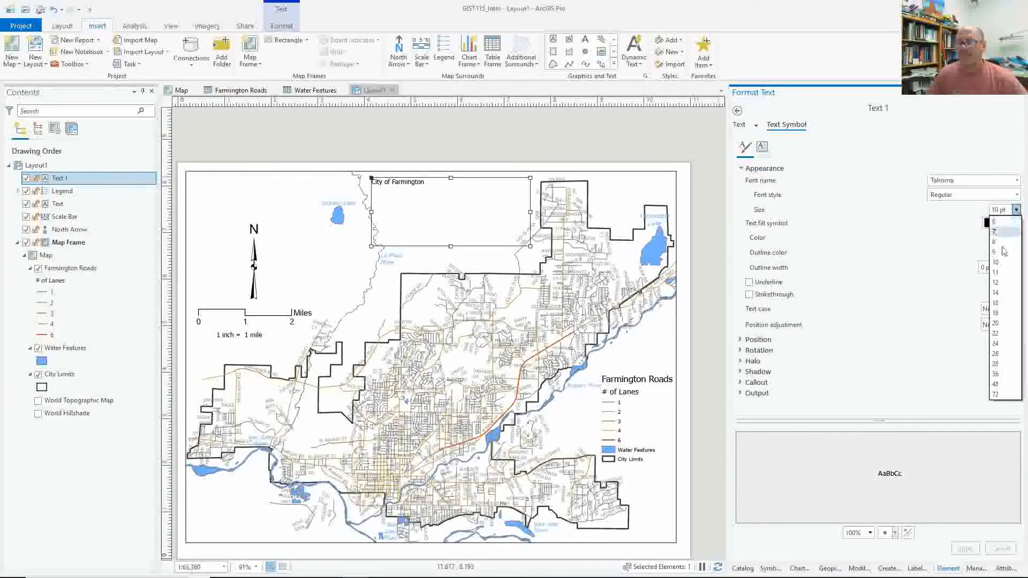
pyautogui.click(995, 354)
pyautogui.click(965, 548)
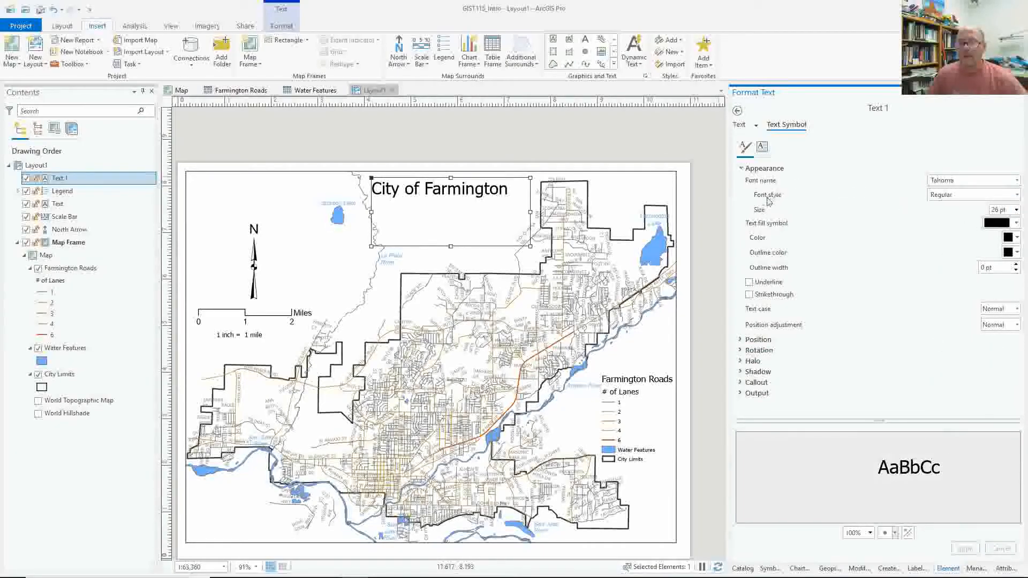
# - Centre the map title horizontally in its text box, apply the pending formatting and deselect the title
pyautogui.click(740, 341)
pyautogui.click(988, 351)
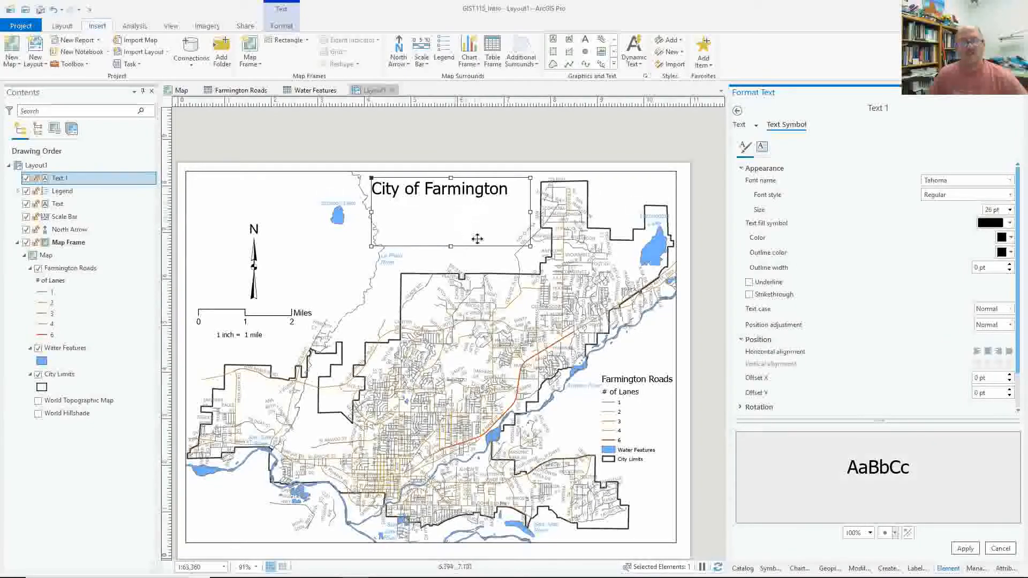
pyautogui.click(492, 140)
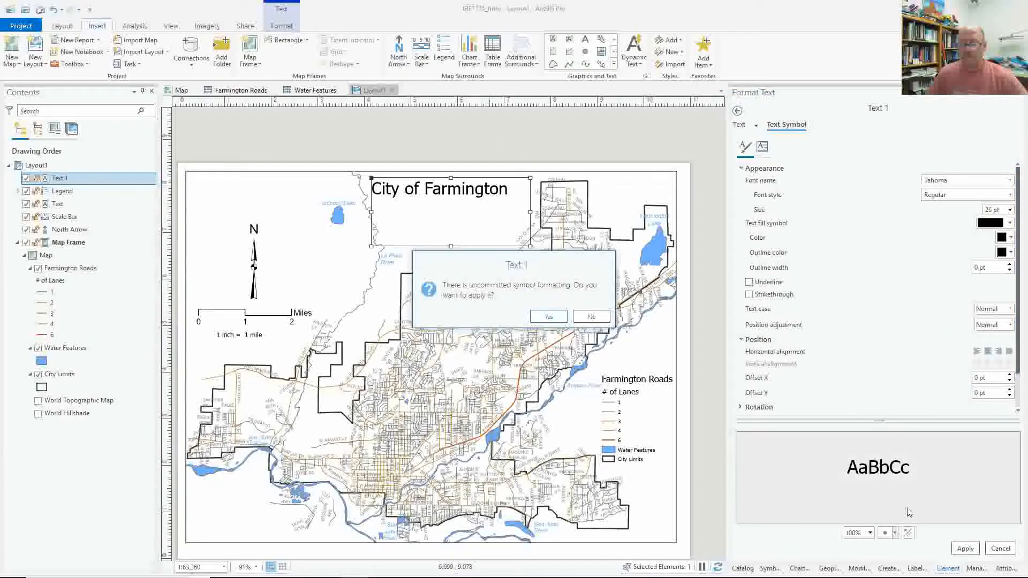
pyautogui.click(549, 316)
pyautogui.click(458, 152)
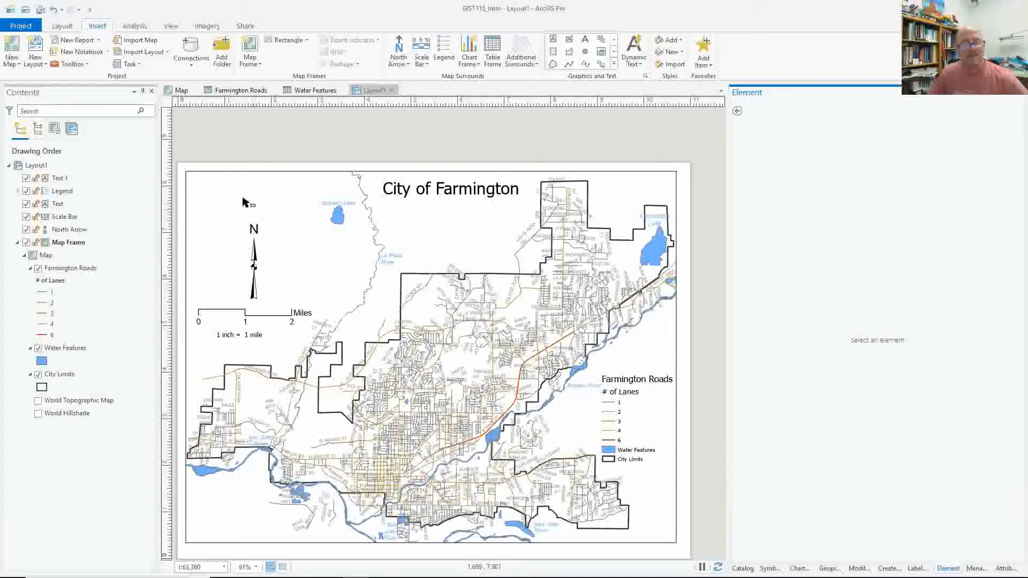
# - Add a rectangular text element inside the map frame's lower-left corner with the map author's name, 09-03-2020 and "Data Source: City of Farmington", and shorten its box
pyautogui.moveTo(319, 491); pyautogui.dragTo(540, 249)
pyautogui.scroll(2, 508, 264)
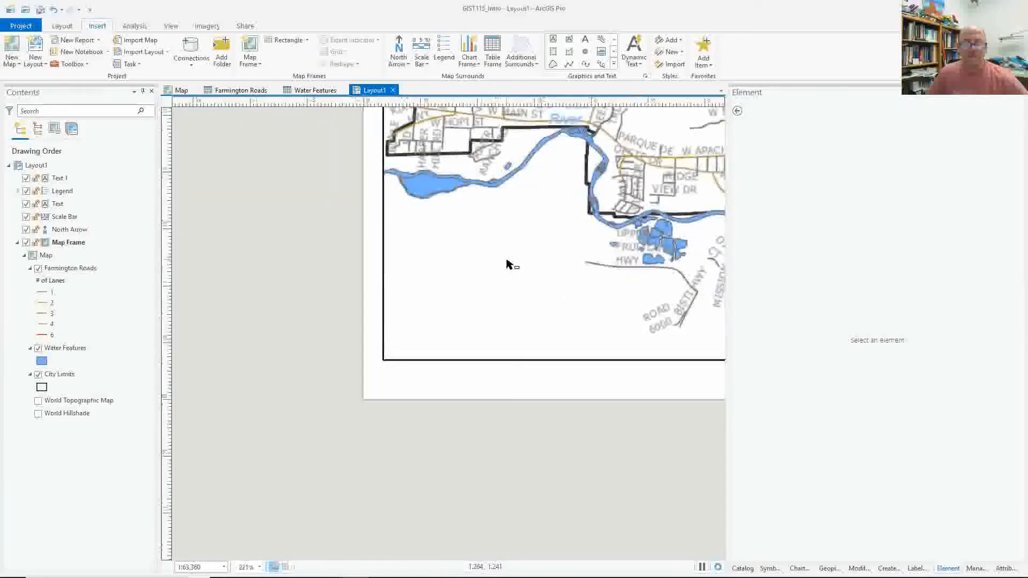
pyautogui.scroll(2, 429, 312)
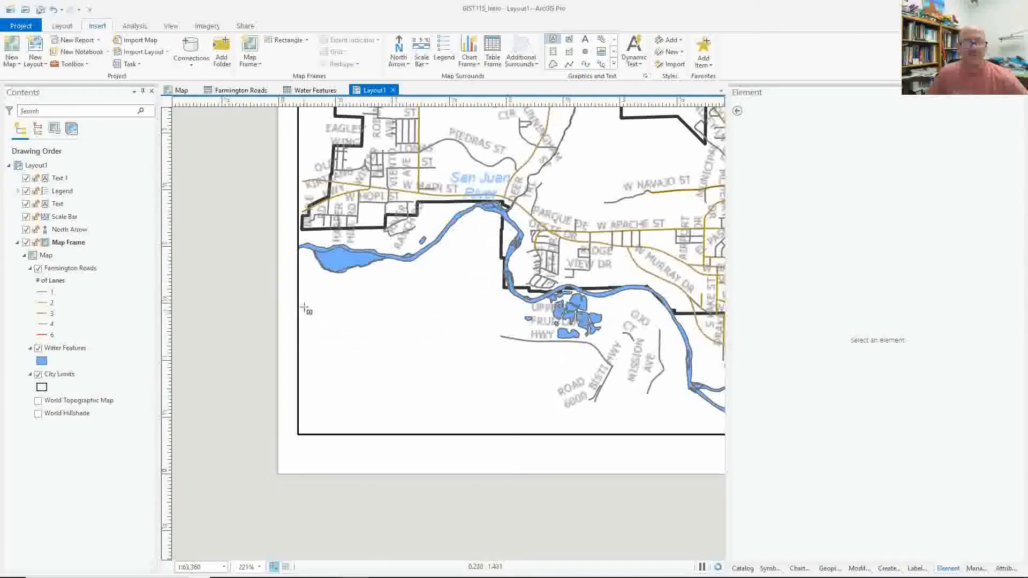
pyautogui.moveTo(304, 299); pyautogui.dragTo(537, 424)
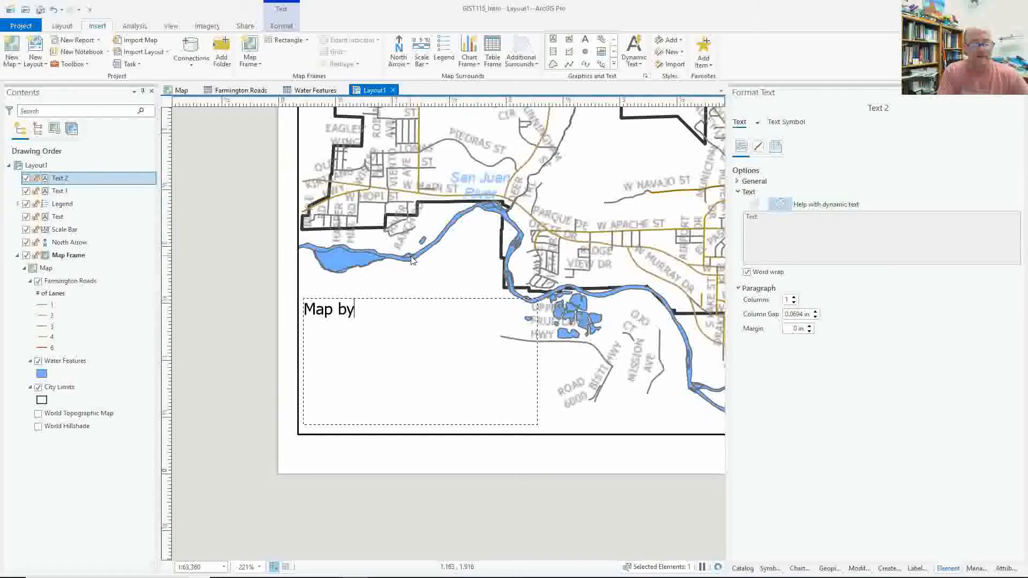
pyautogui.write('Seavey')
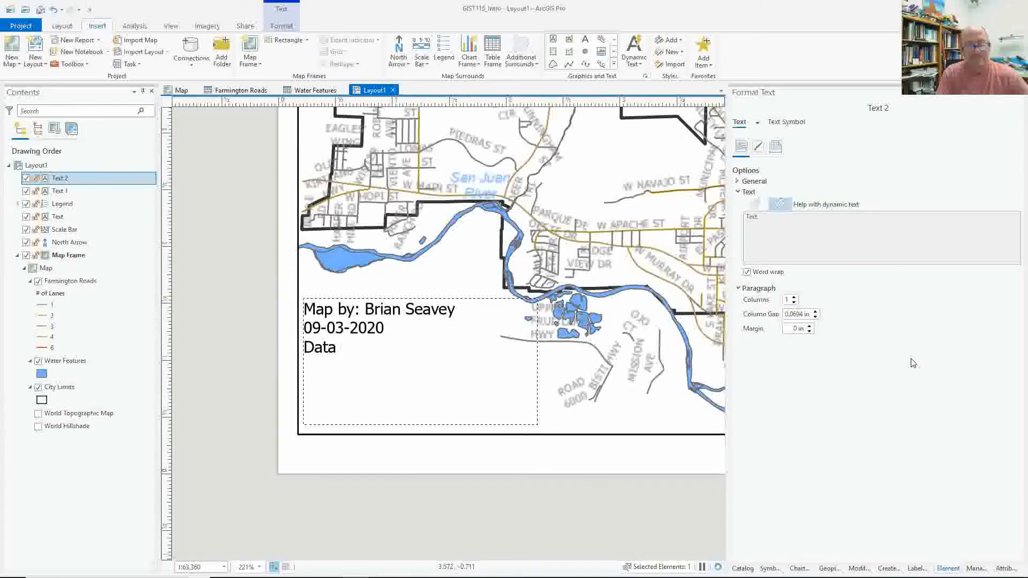
pyautogui.write('Source: City of Farmington')
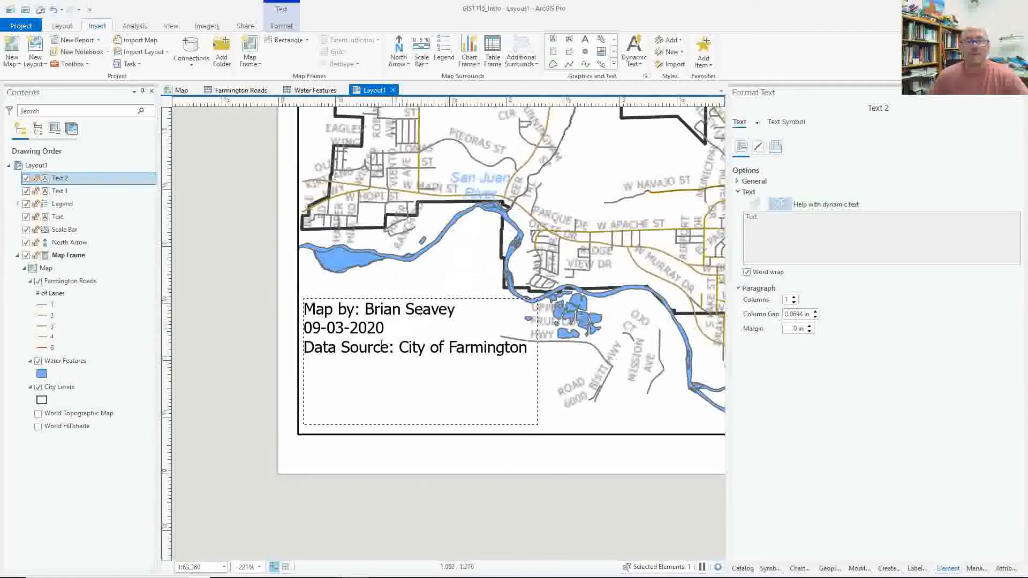
pyautogui.press('Escape')
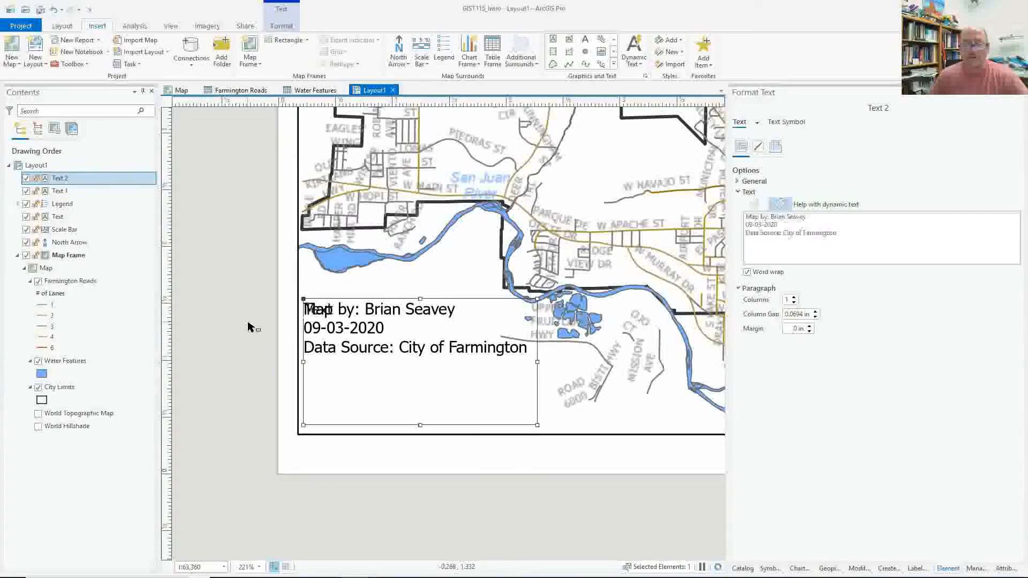
pyautogui.moveTo(420, 297); pyautogui.dragTo(419, 358)
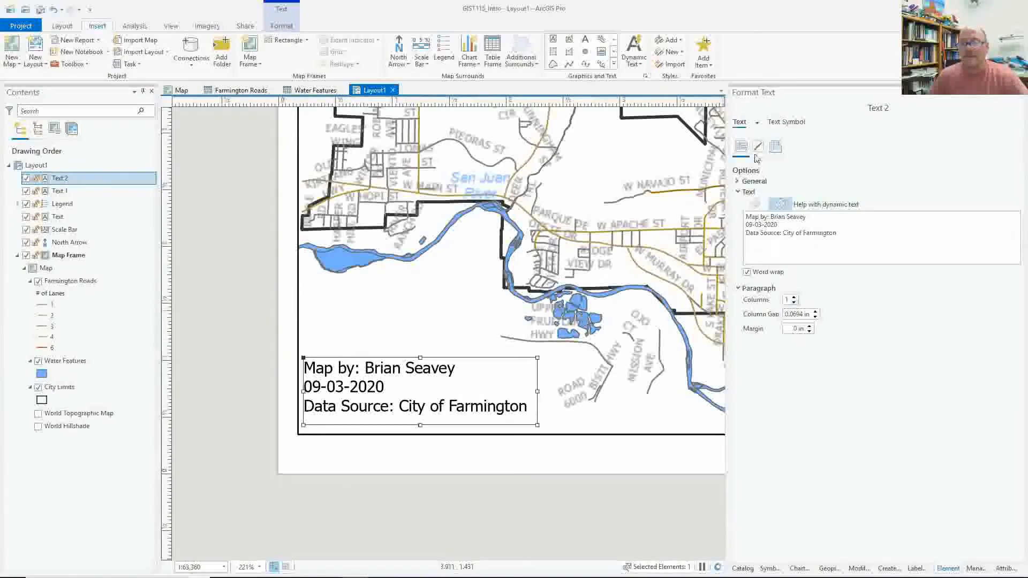
# - Set the font size of the map credits text to 8 pt and apply it
pyautogui.click(787, 124)
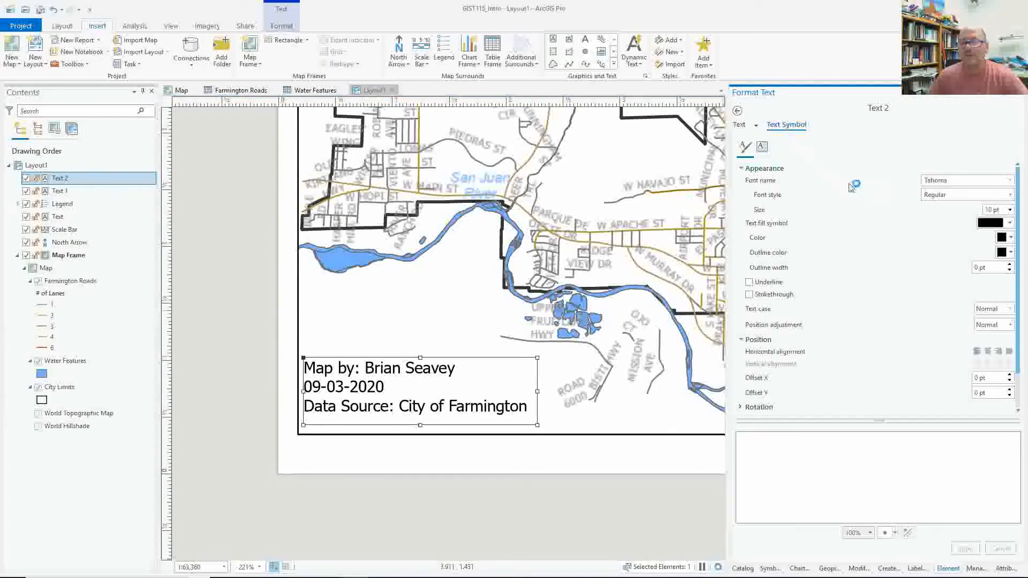
pyautogui.click(1010, 211)
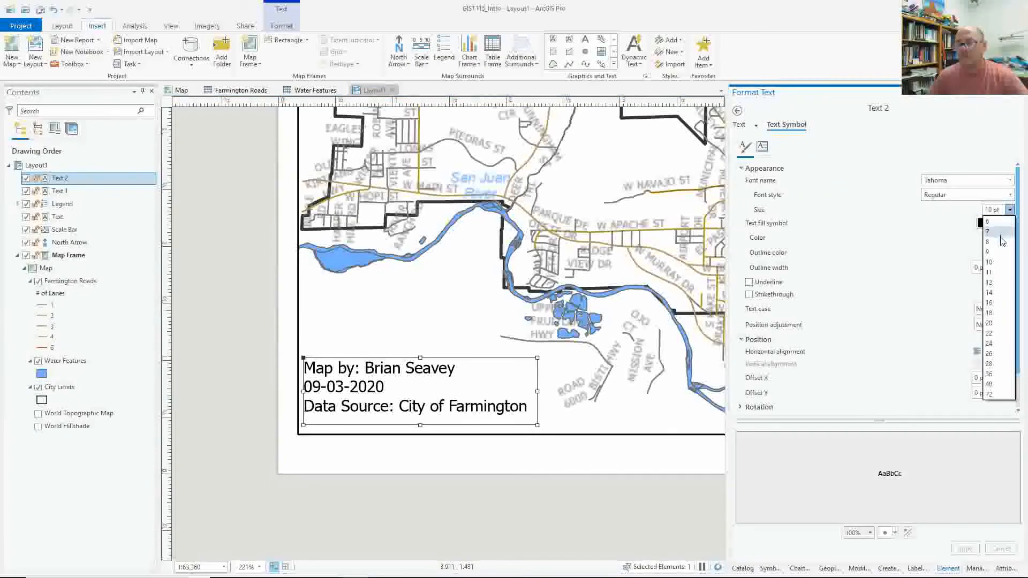
pyautogui.click(993, 247)
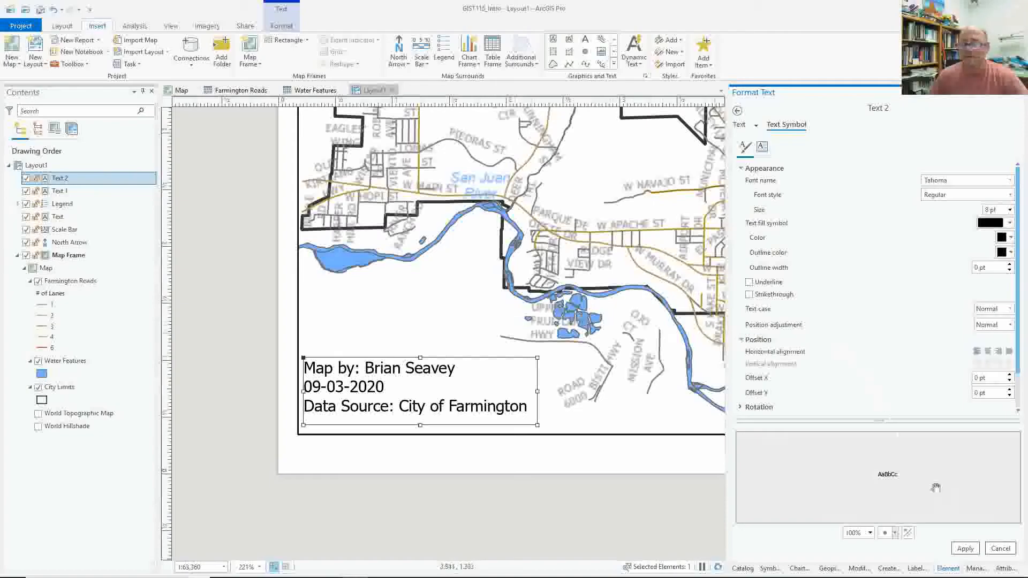
pyautogui.click(966, 548)
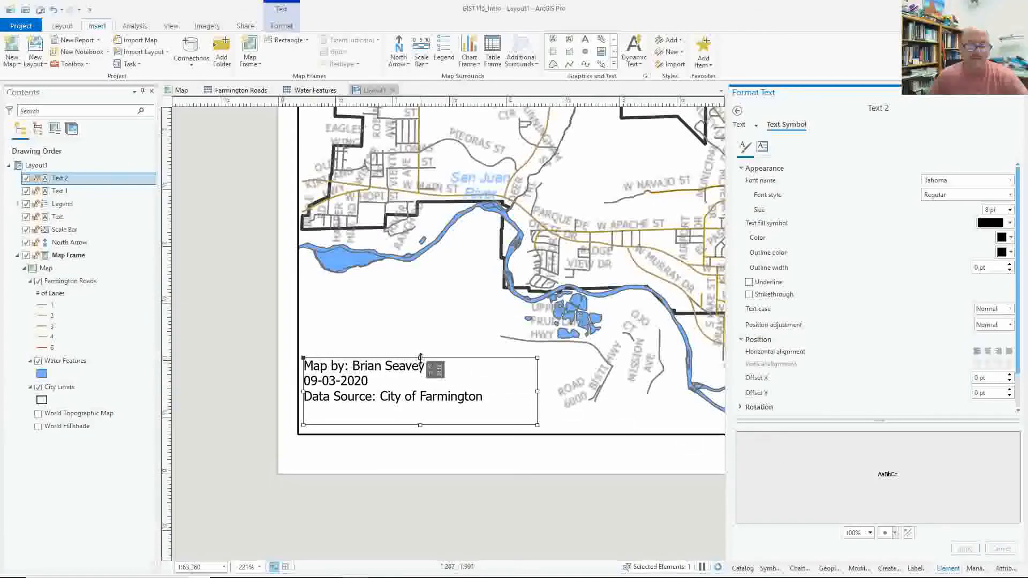
# - Shrink the credits text box to fit its three lines, nudge it down to the map frame's lower border and deselect it
pyautogui.moveTo(420, 357); pyautogui.dragTo(421, 373)
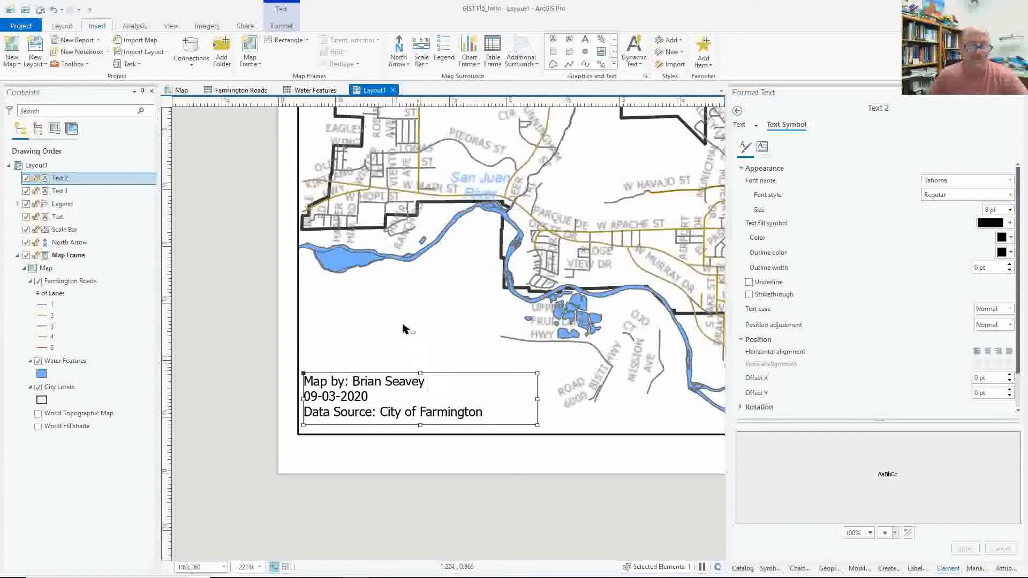
pyautogui.press('Down')
pyautogui.press('Down')
pyautogui.press('Down')
pyautogui.press('Down')
pyautogui.press('Down')
pyautogui.press('Down')
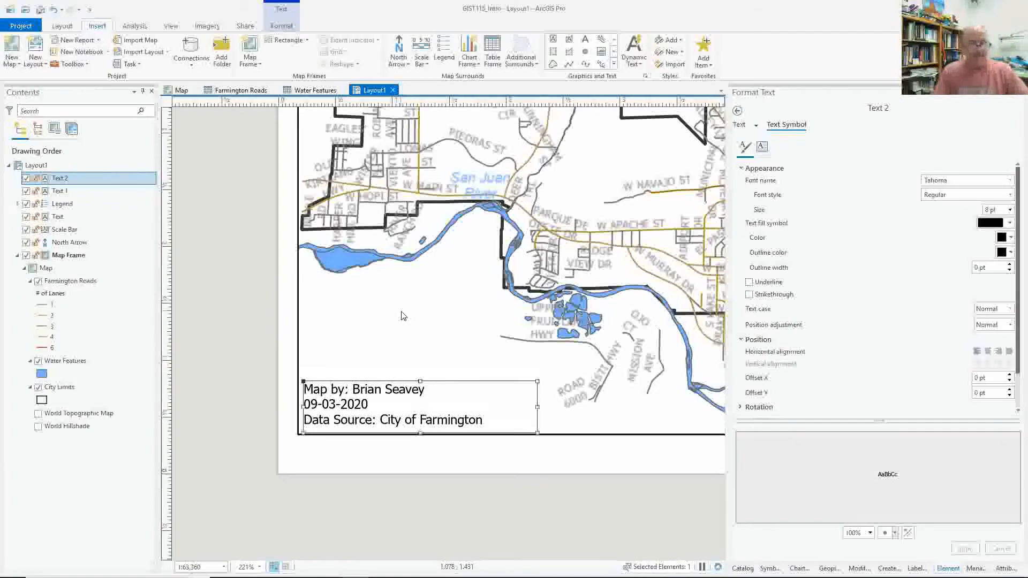
pyautogui.press('Up')
pyautogui.press('Up')
pyautogui.press('Up')
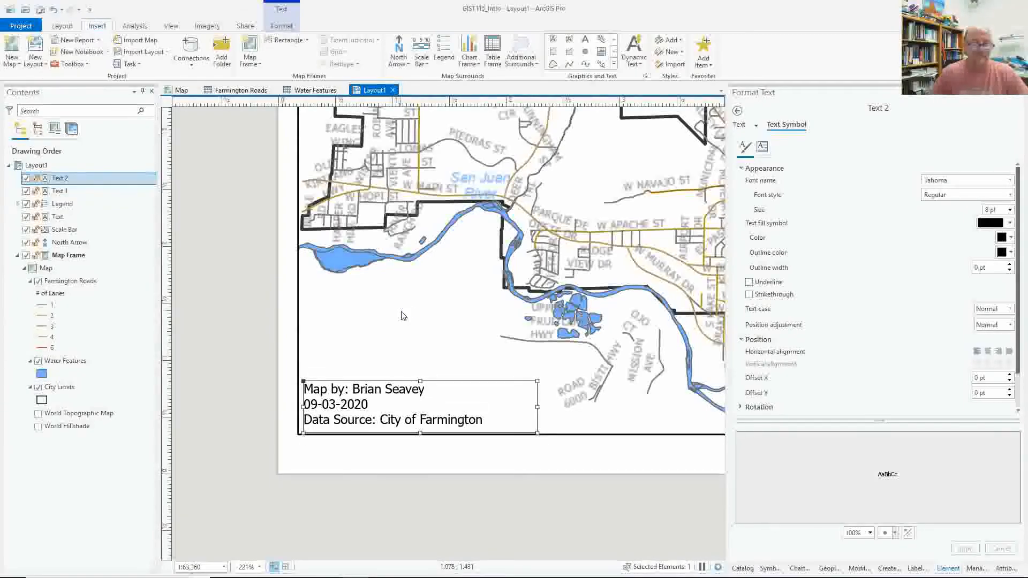
pyautogui.click(211, 328)
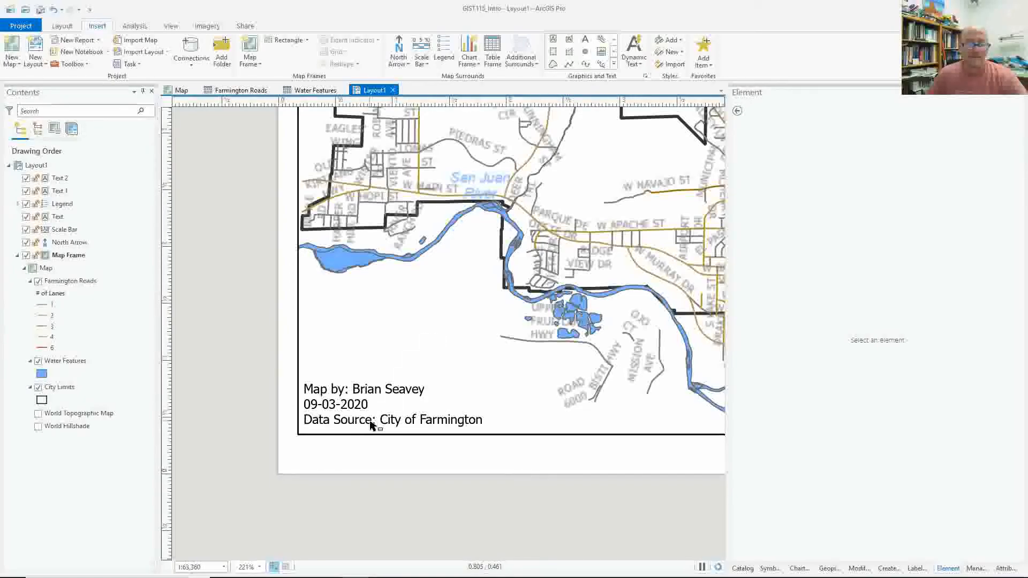
# - Review the finished page as a whole and open the layout's export settings, keeping PDF as the file type
pyautogui.scroll(-6, 503, 308)
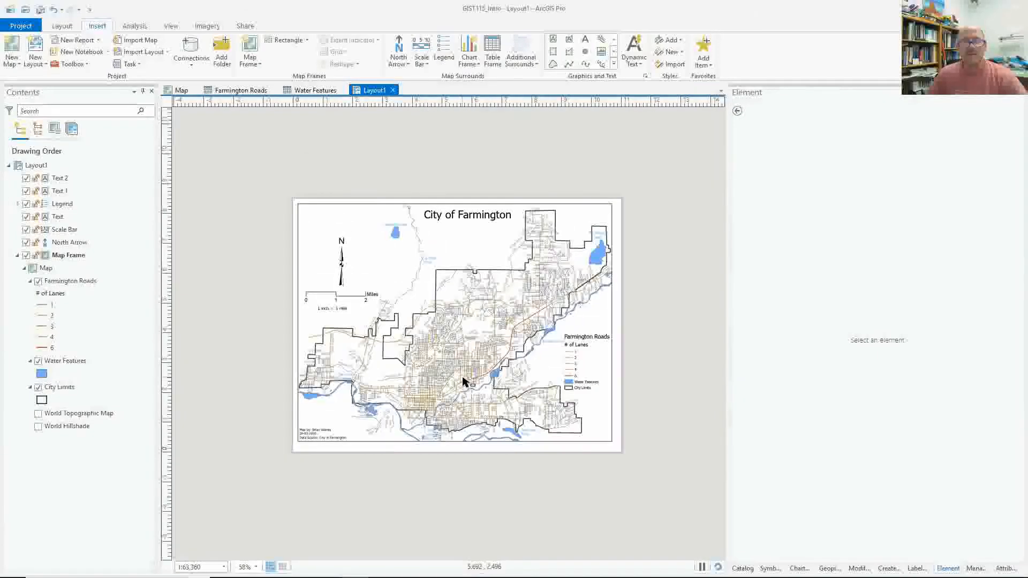
pyautogui.scroll(4, 460, 383)
pyautogui.moveTo(443, 401); pyautogui.dragTo(464, 412)
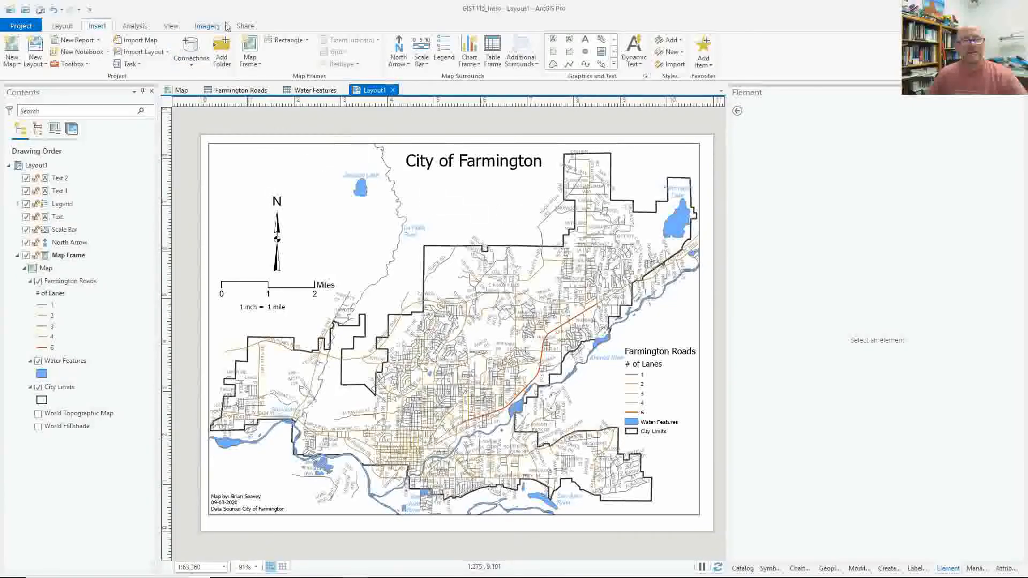
pyautogui.click(244, 27)
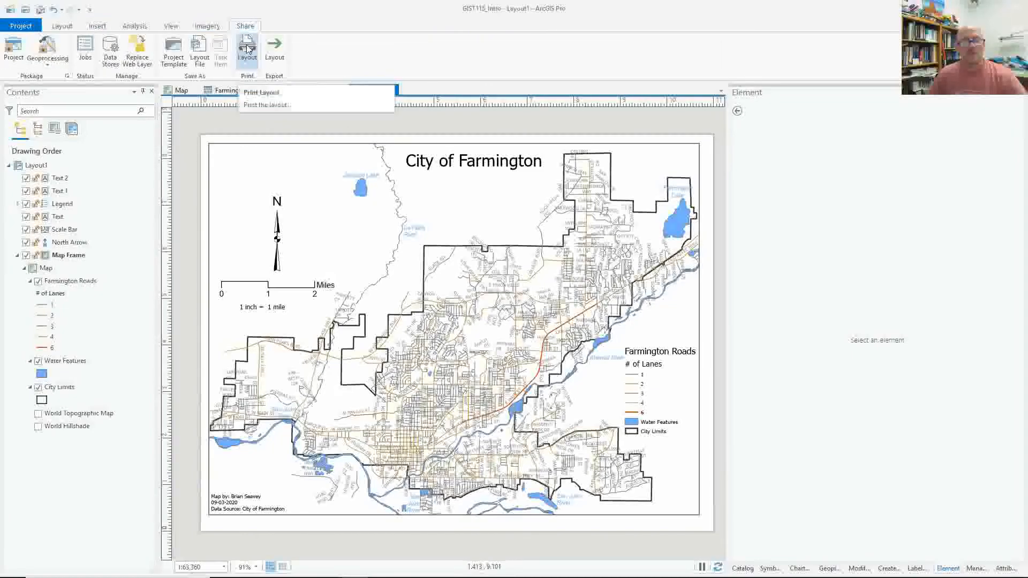
pyautogui.click(276, 50)
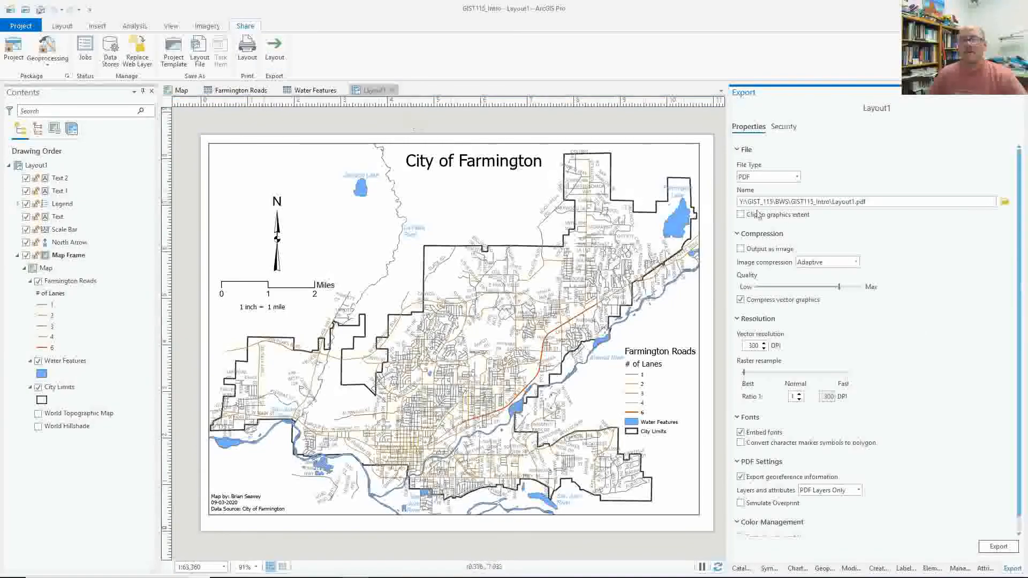
pyautogui.click(797, 177)
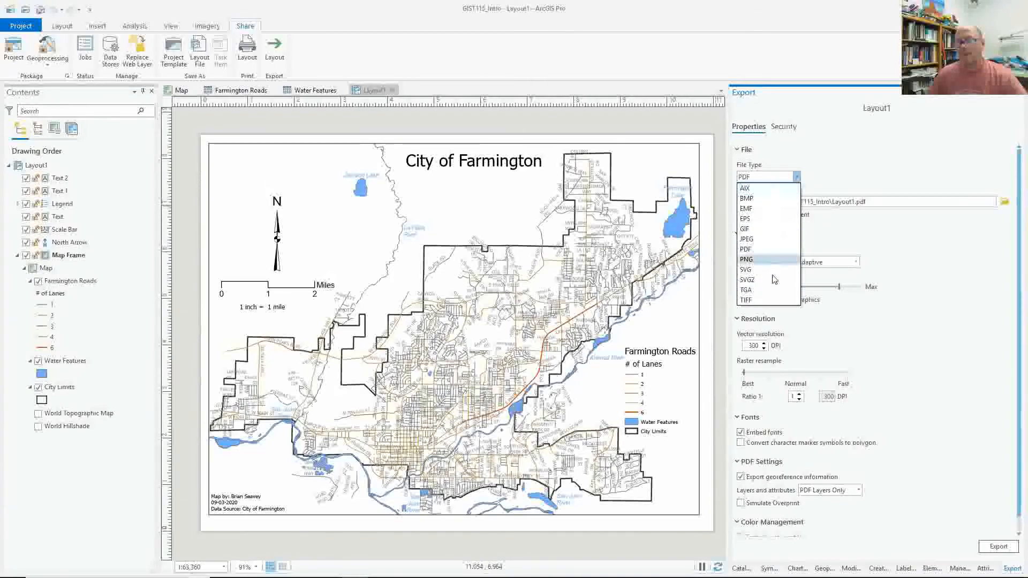
pyautogui.click(797, 177)
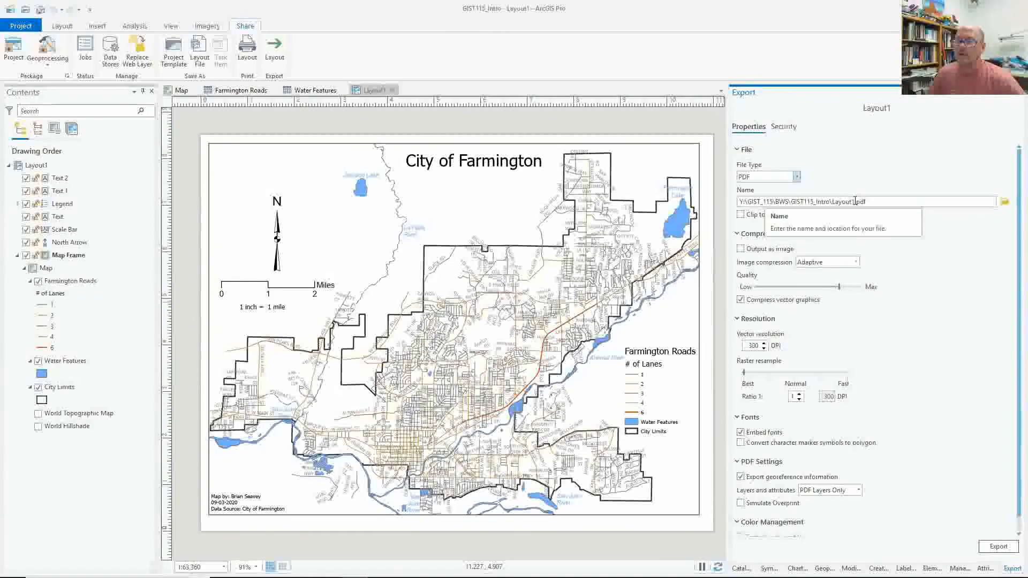
# - Name the output file GIST115IntroLayout1.pdf in the GIST115_Intro folder and export the layout
pyautogui.press('Left')
pyautogui.press('Left')
pyautogui.press('Left')
pyautogui.press('Left')
pyautogui.press('BackSpace')
pyautogui.press('BackSpace')
pyautogui.press('BackSpace')
pyautogui.press('BackSpace')
pyautogui.press('BackSpace')
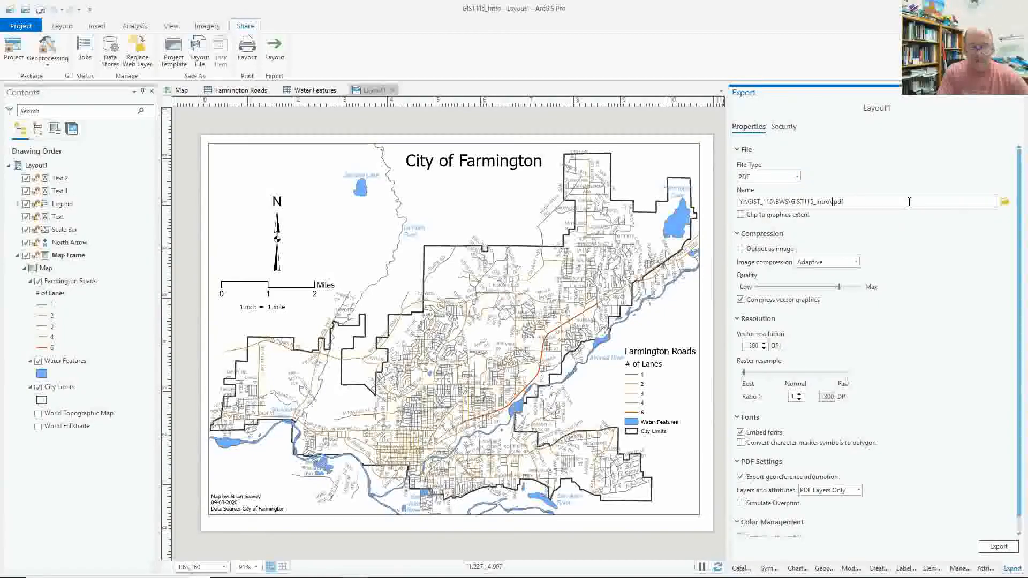
pyautogui.write('GIS')
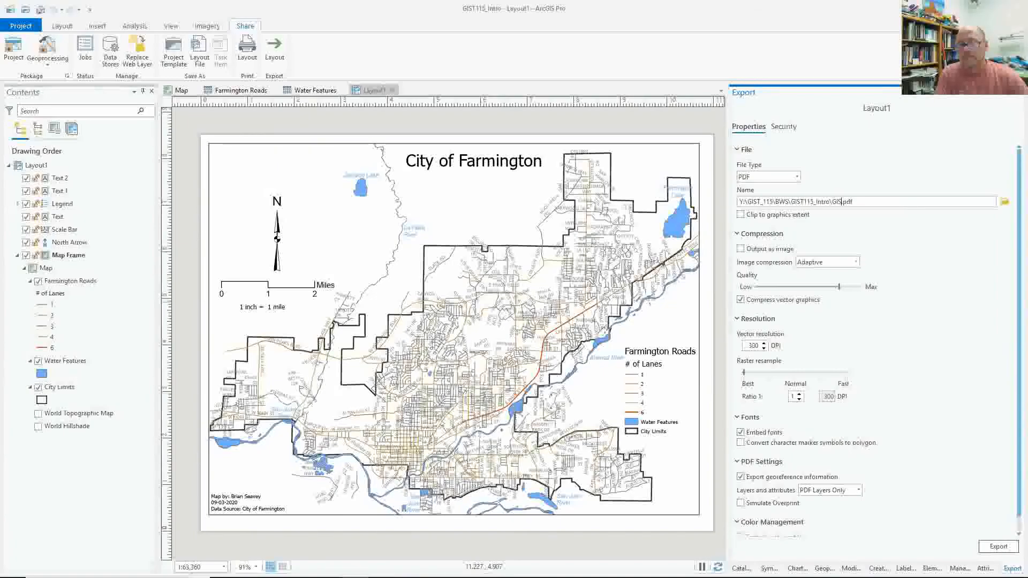
pyautogui.write('T115')
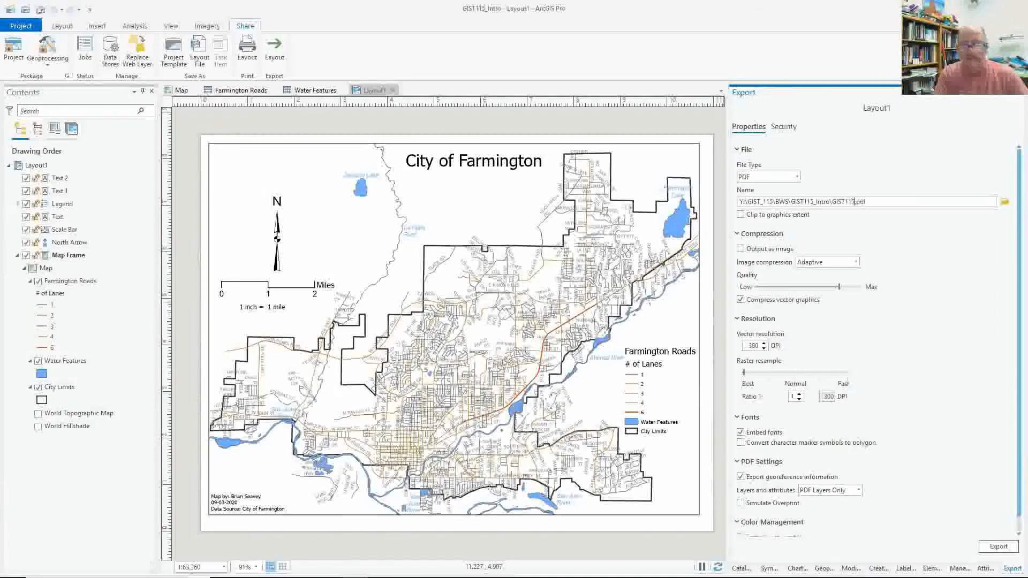
pyautogui.write('Intro')
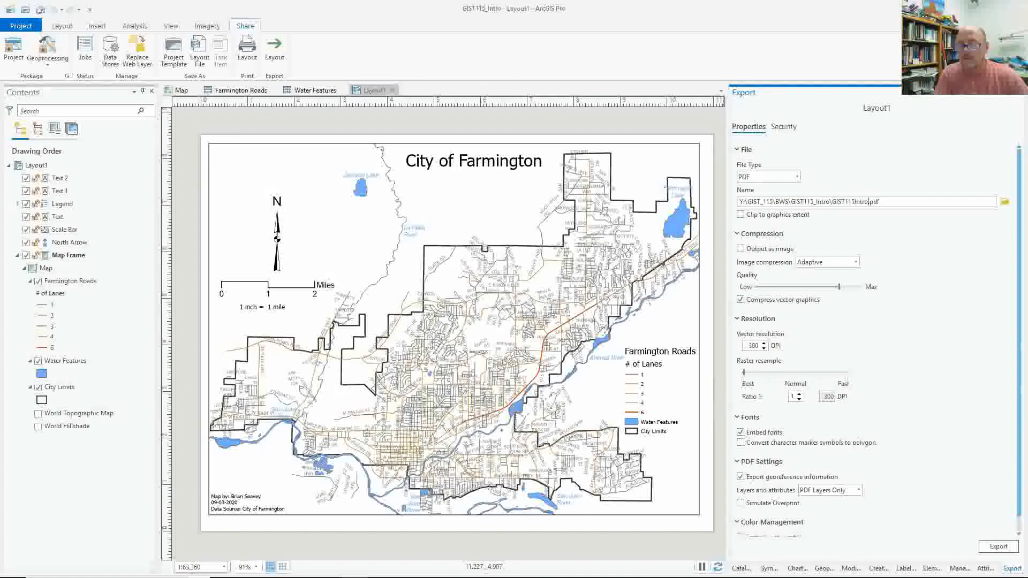
pyautogui.write('Layout')
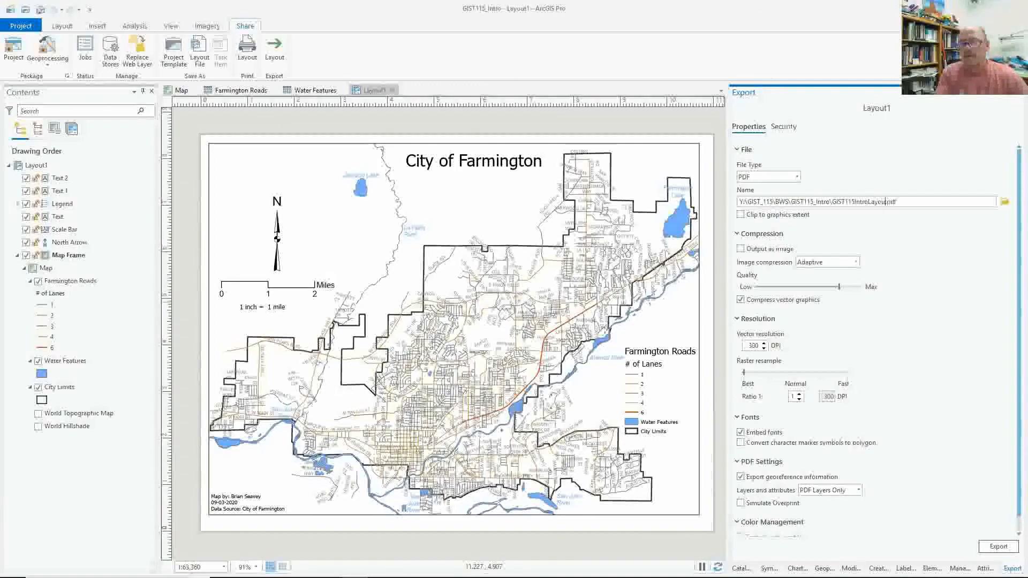
pyautogui.write('1')
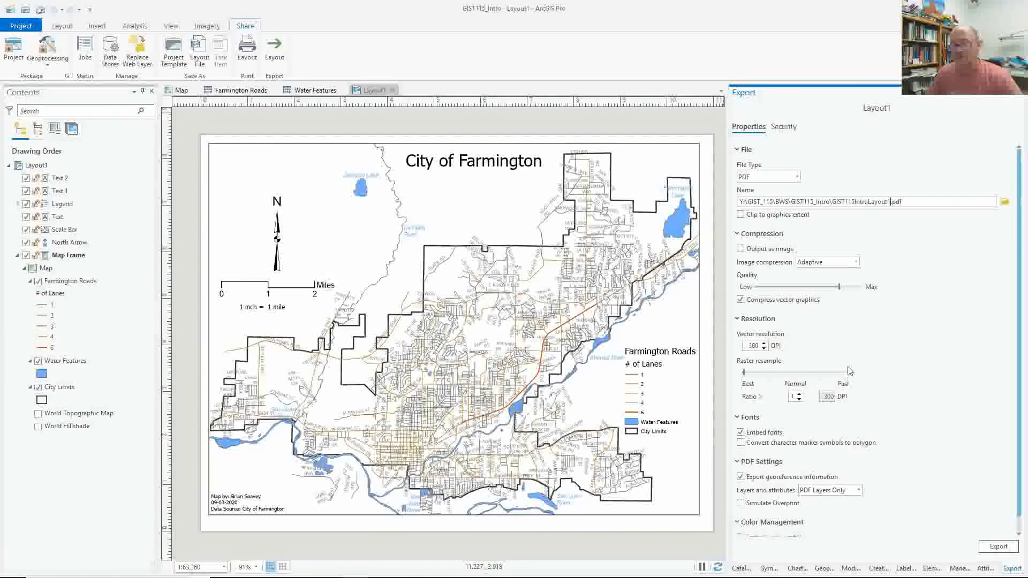
pyautogui.click(992, 546)
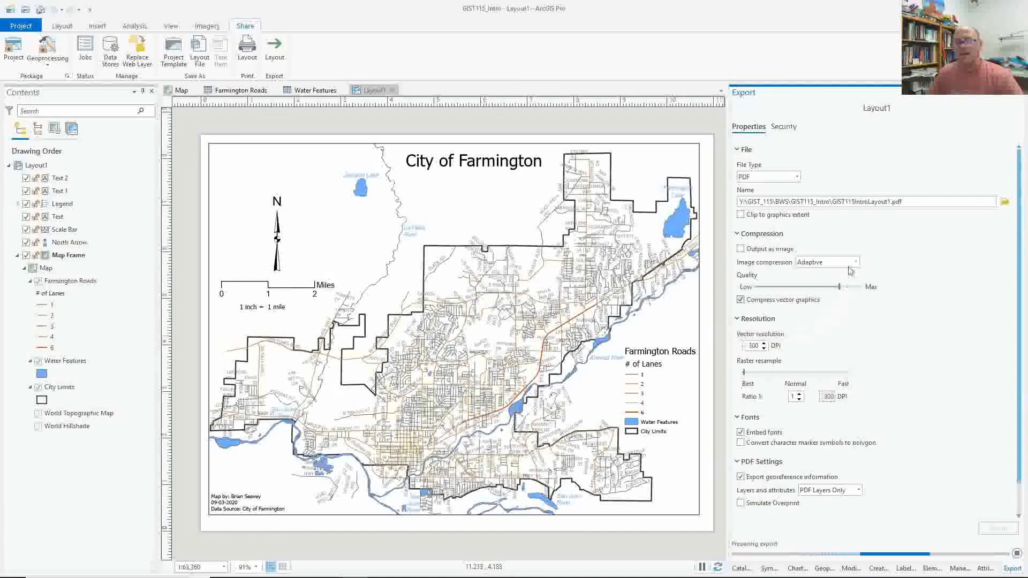